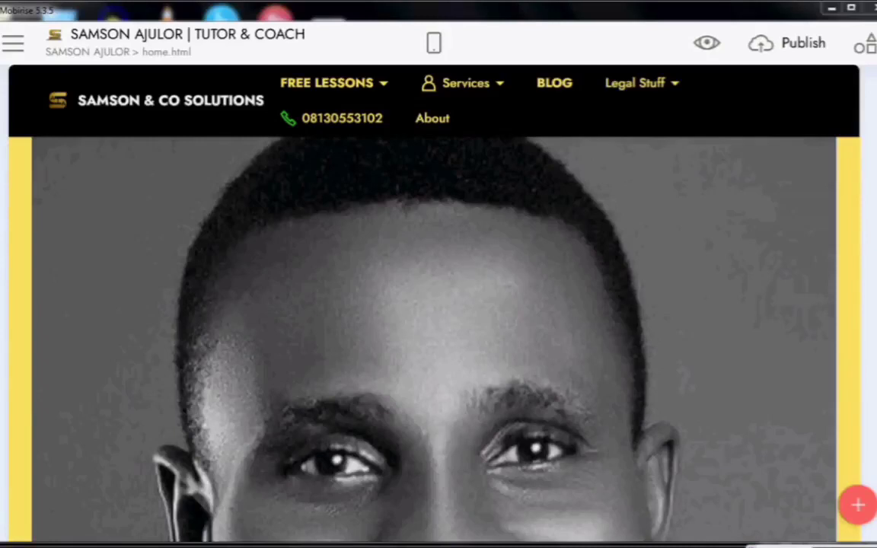
From the side menu's Sites list, bring up the Create New Site dialog.
left_click(14, 44)
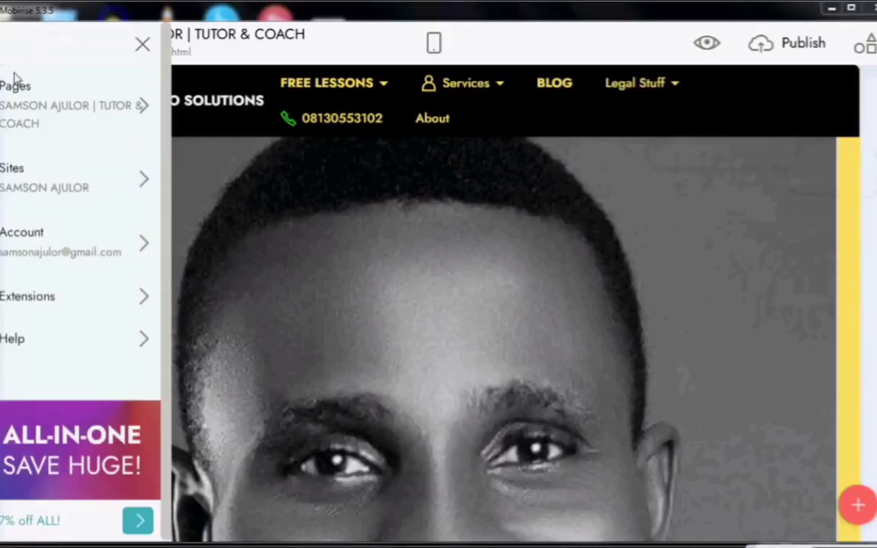
left_click(142, 46)
left_click(14, 44)
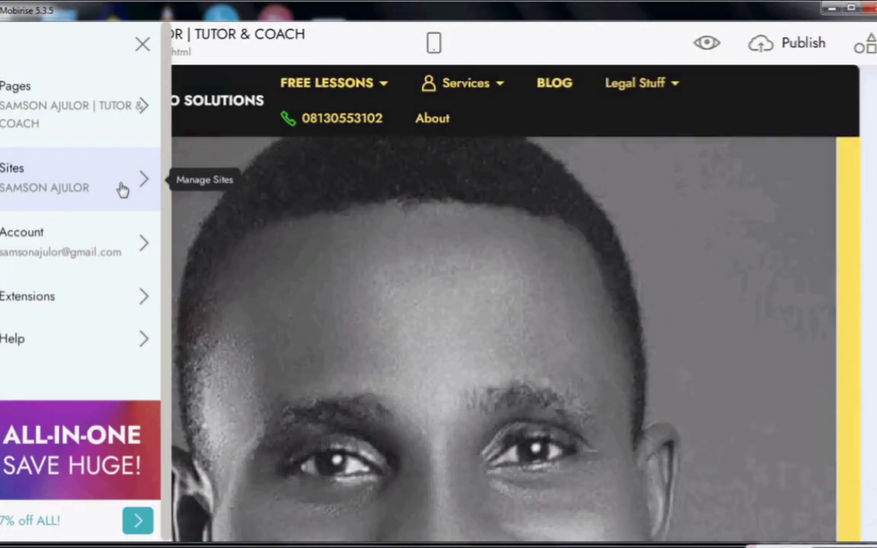
left_click(122, 188)
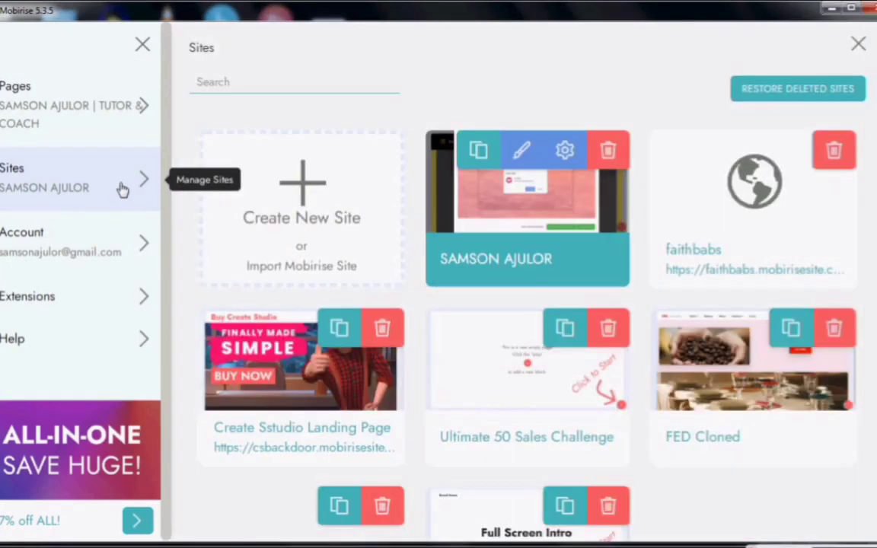
left_click(305, 189)
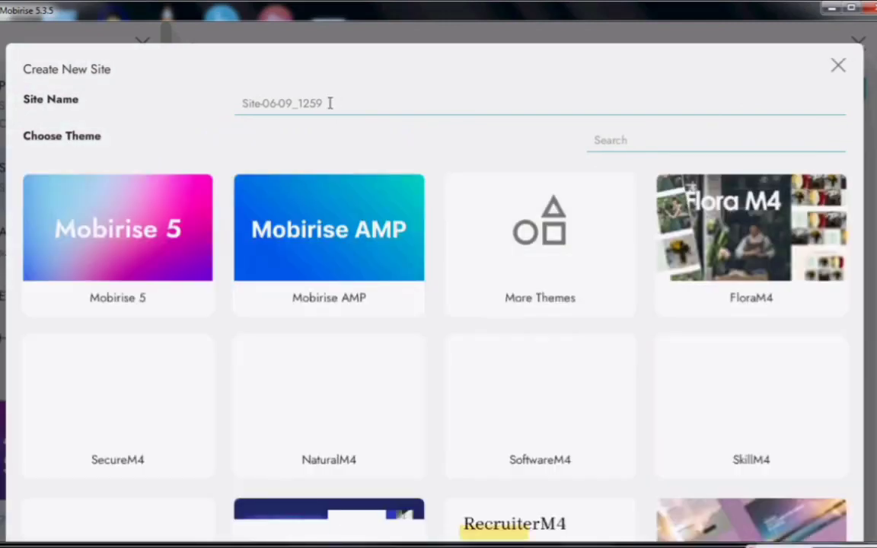
Name the new site 'Test Site' and build it on the Mobirise AMP theme.
left_click(329, 102)
key("BackSpace")
key("BackSpace")
key("BackSpace")
key("BackSpace")
key("BackSpace")
key("BackSpace")
key("BackSpace")
key("BackSpace")
key("BackSpace")
key("BackSpace")
key("BackSpace")
key("BackSpace")
key("BackSpace")
key("BackSpace")
key("BackSpace")
type("T")
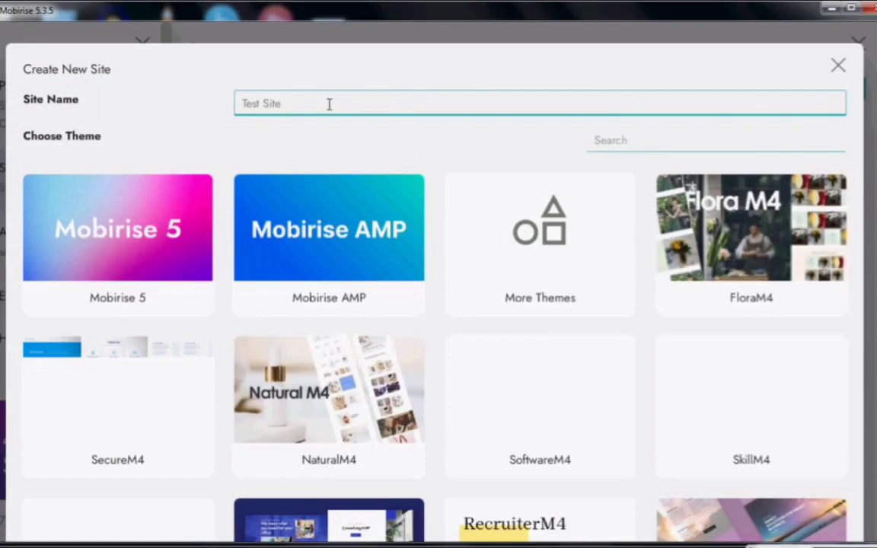
type("est Site")
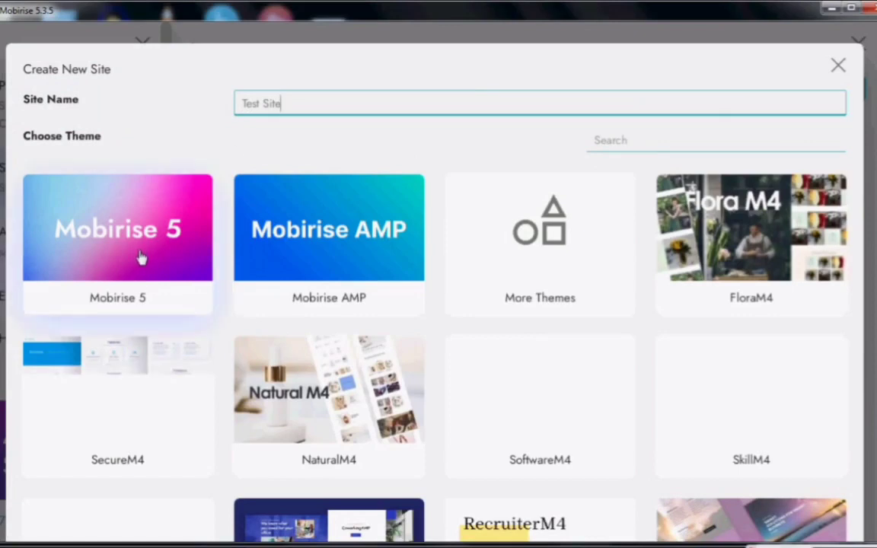
left_click(310, 250)
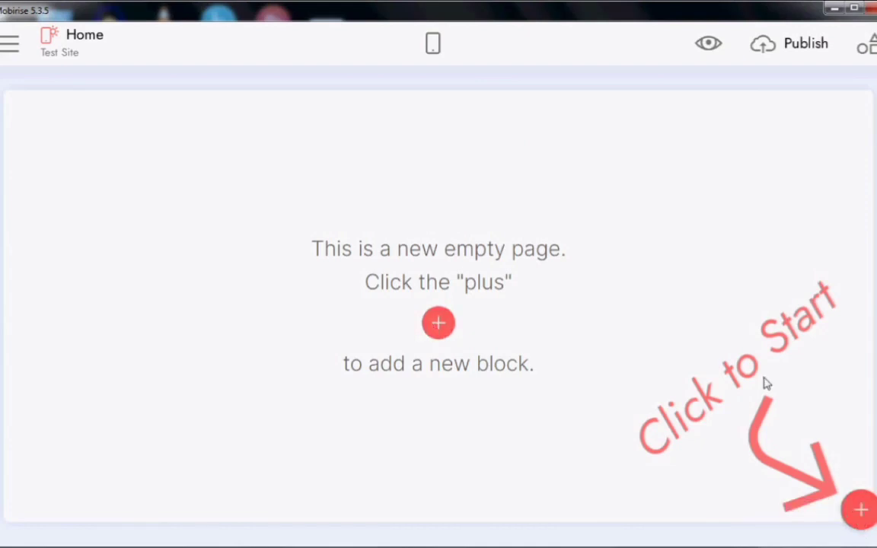
Give the Home page title 'The Name the Client Gives', URL 'home', and description 'I am using this as a test site.'.
left_click(83, 38)
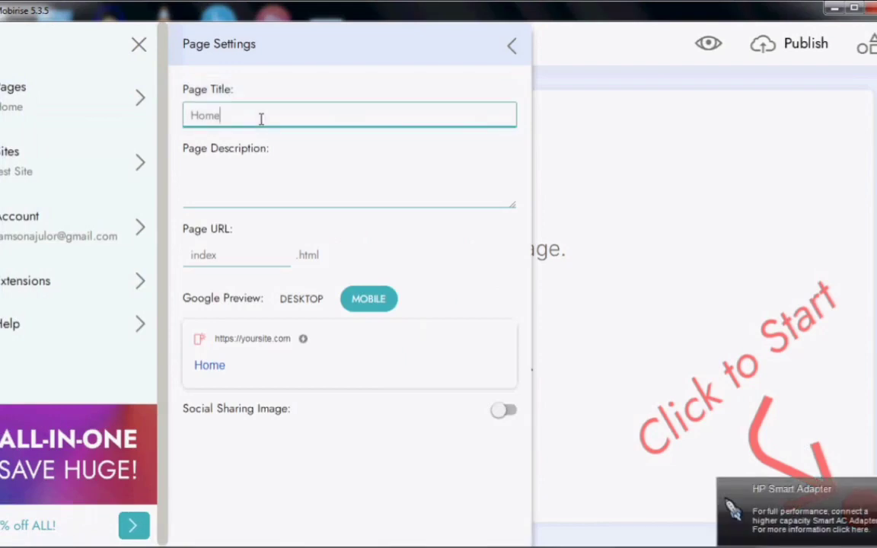
key("BackSpace")
key("BackSpace")
key("BackSpace")
key("BackSpace")
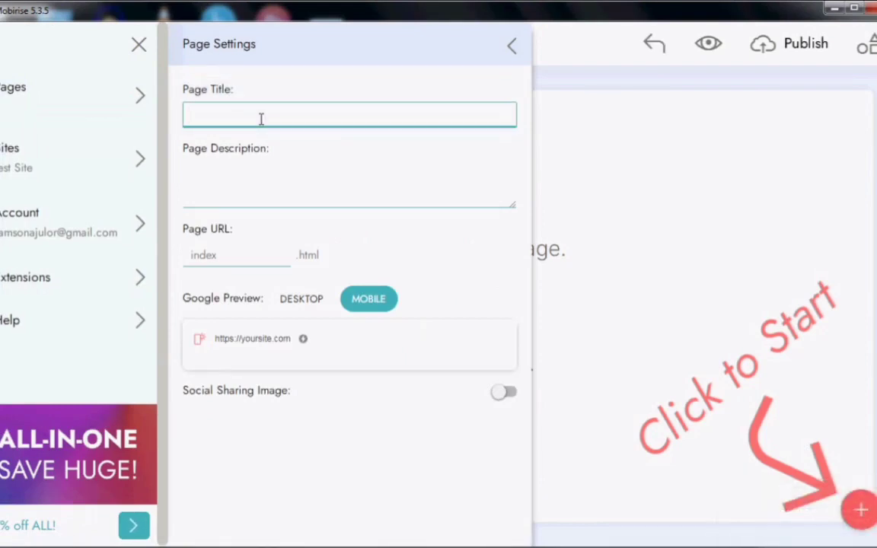
type("The Name the Client Gives")
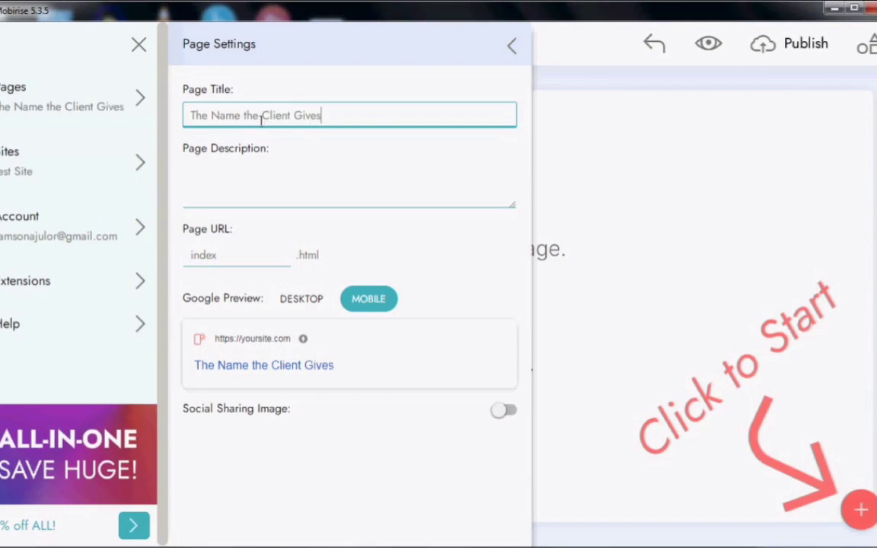
left_click(229, 259)
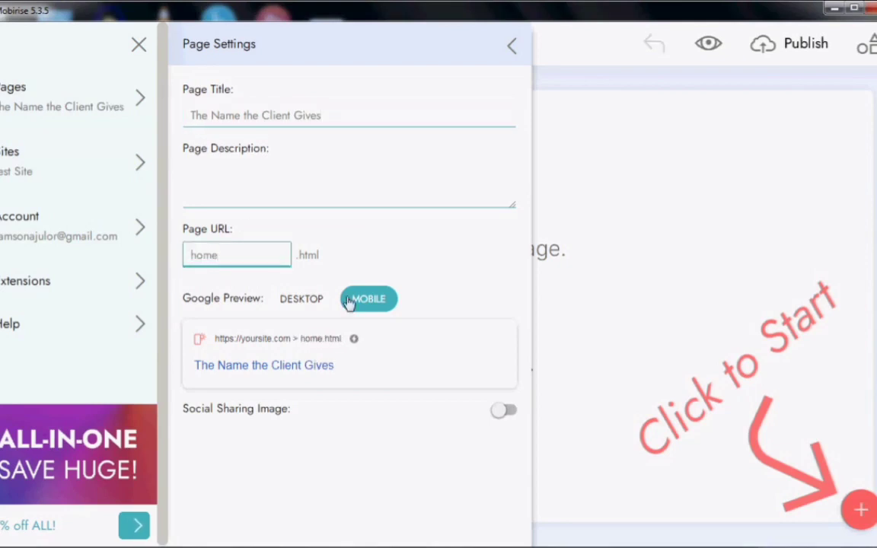
left_click(255, 199)
type("I am using this as a test site.")
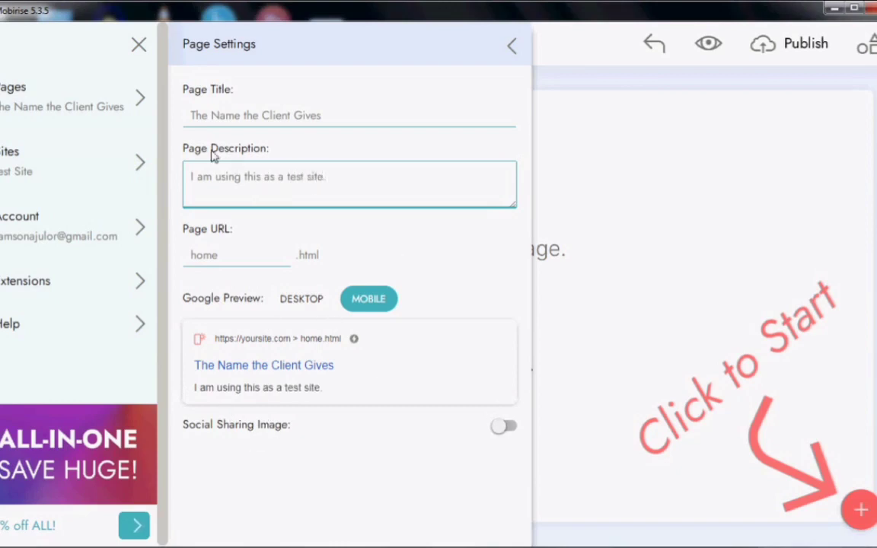
left_click(512, 45)
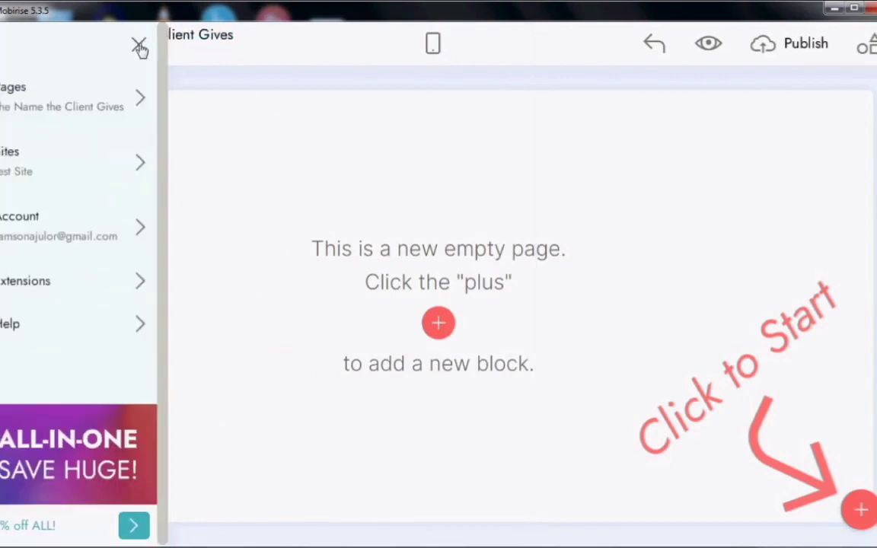
Choose the android-chrome-192x192 icon from the New Favicon folder as the site favicon.
left_click(140, 48)
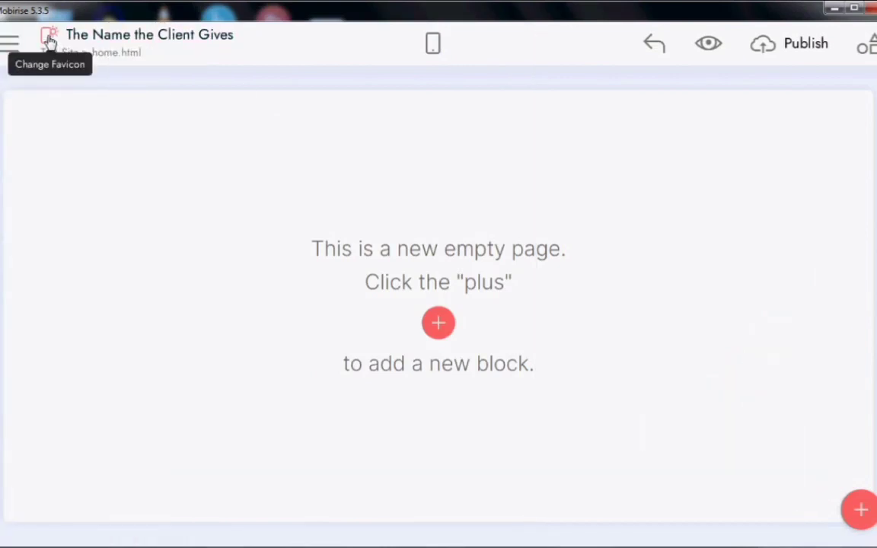
left_click(48, 44)
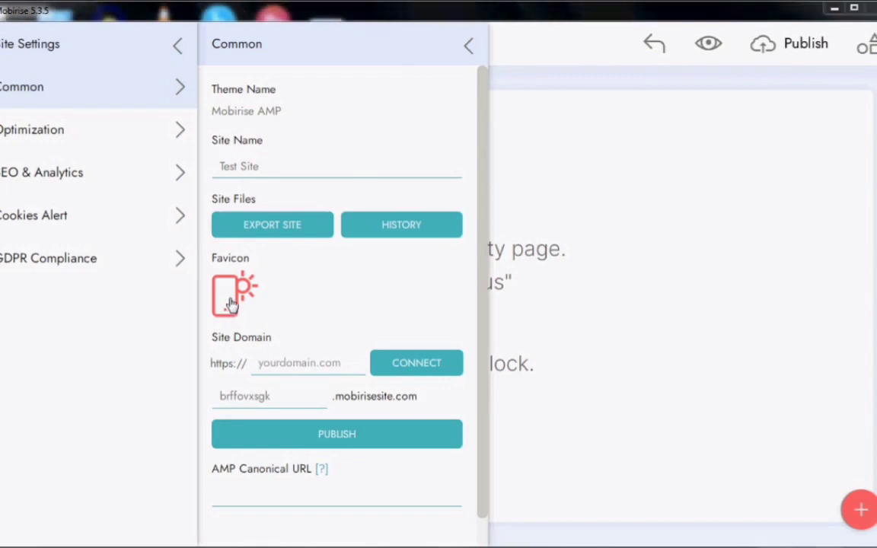
left_click(254, 256)
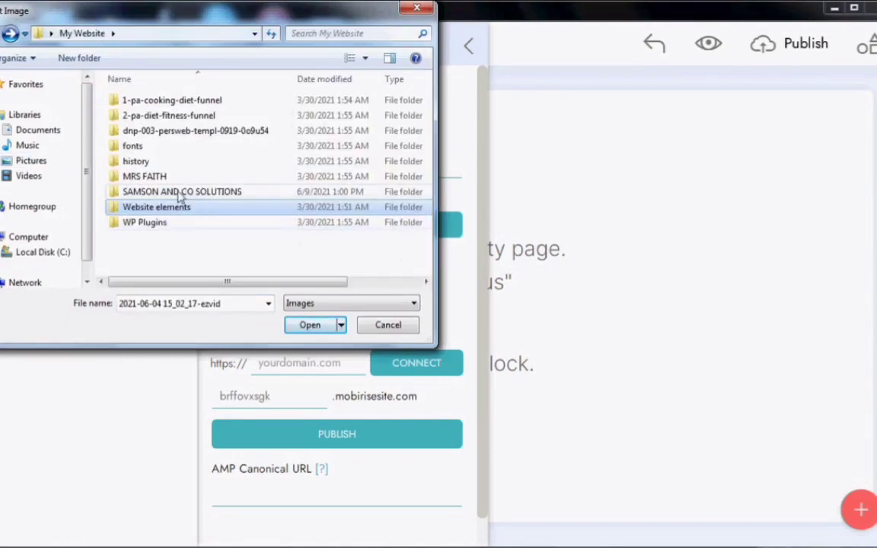
double_click(179, 193)
double_click(149, 161)
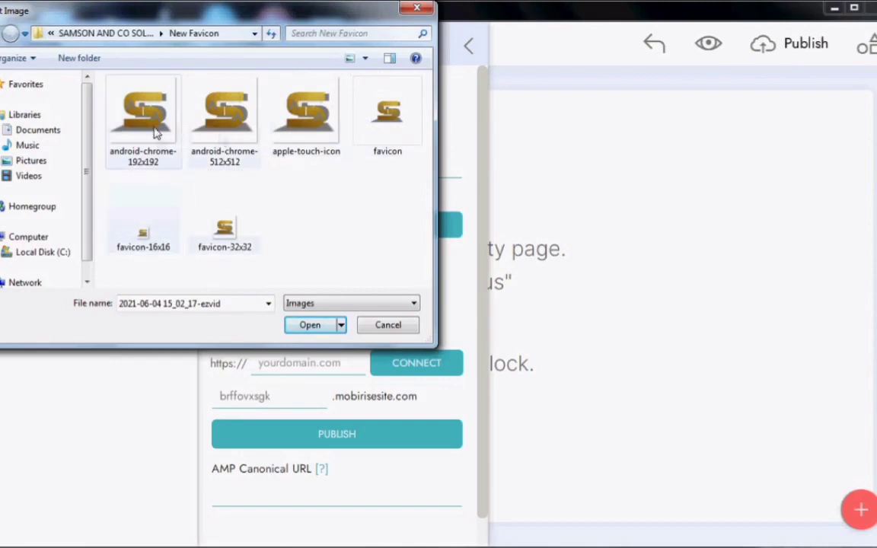
left_click(154, 133)
left_click(310, 326)
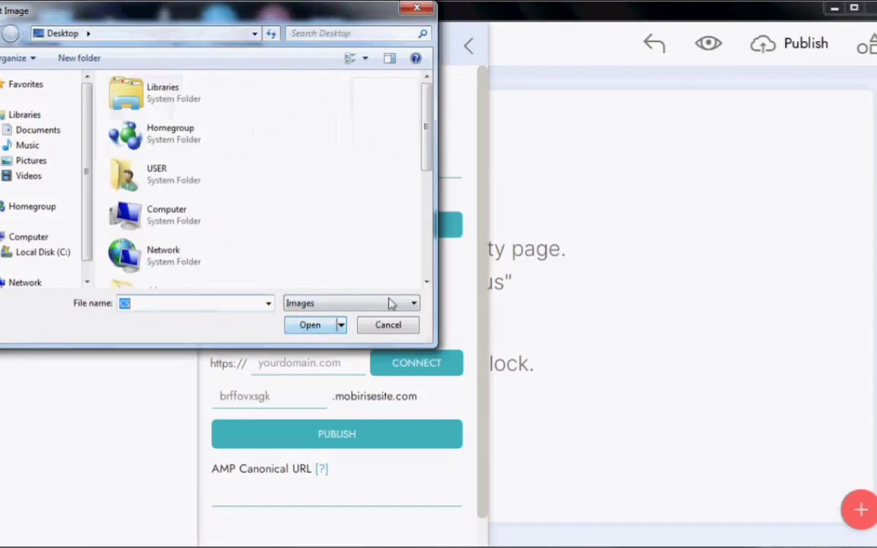
Dismiss the file-not-found error and close the image picker.
left_click(319, 328)
left_click(543, 297)
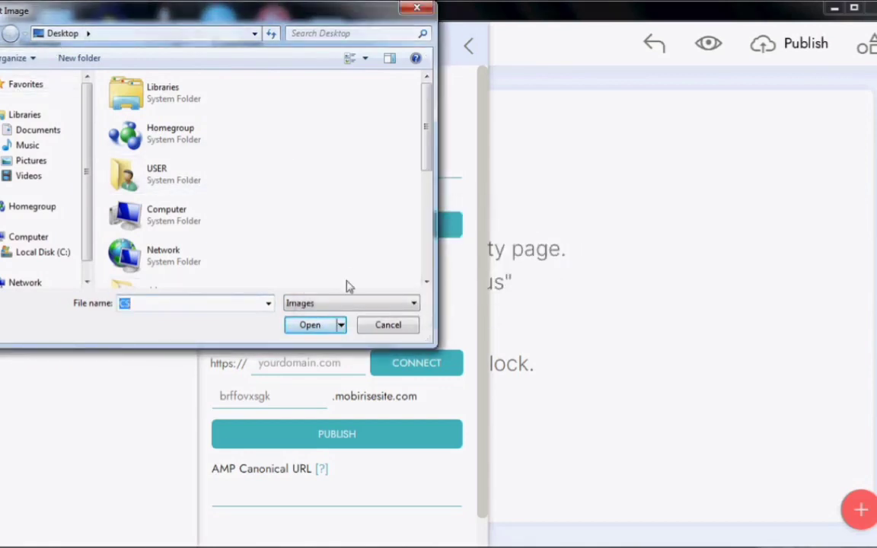
left_click_drag(267, 19, 356, 129)
left_click(506, 121)
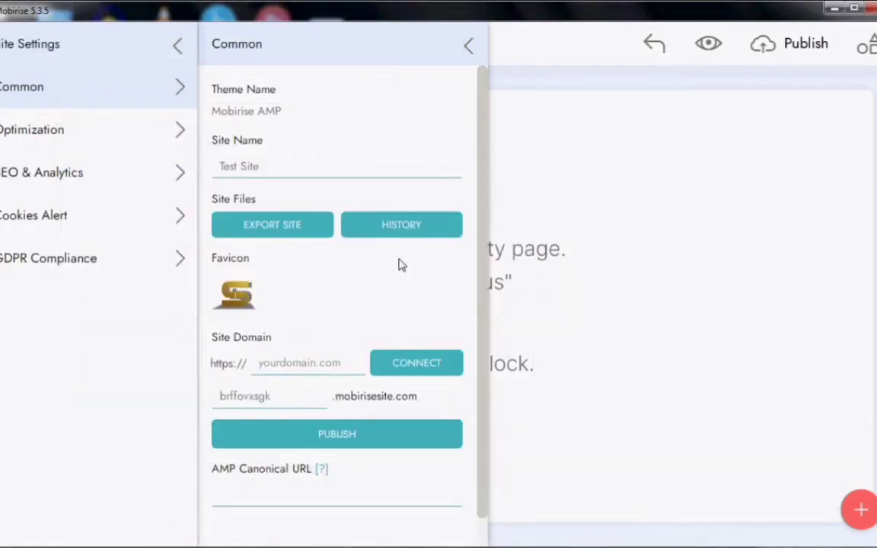
Close the common settings, site settings and sites list to return to home.html.
scroll(403, 264, "down", 1)
left_click(466, 44)
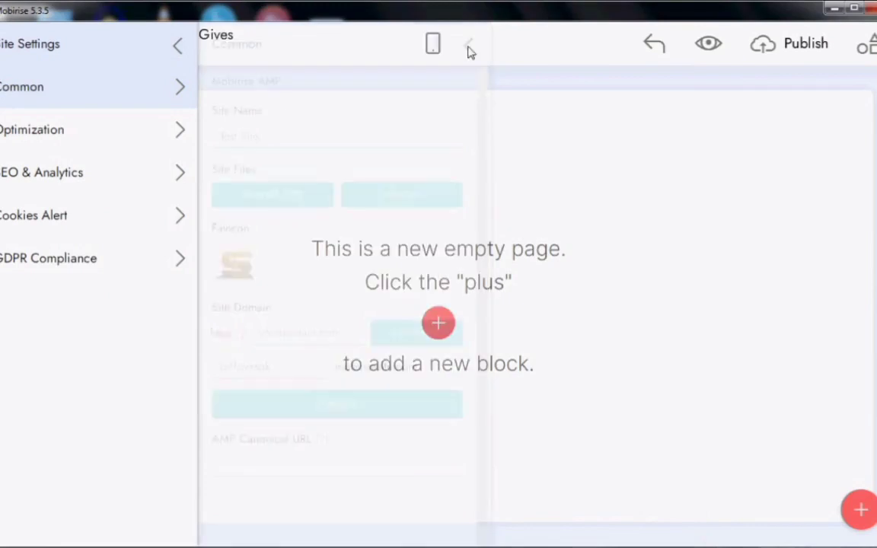
left_click(178, 51)
left_click(10, 34)
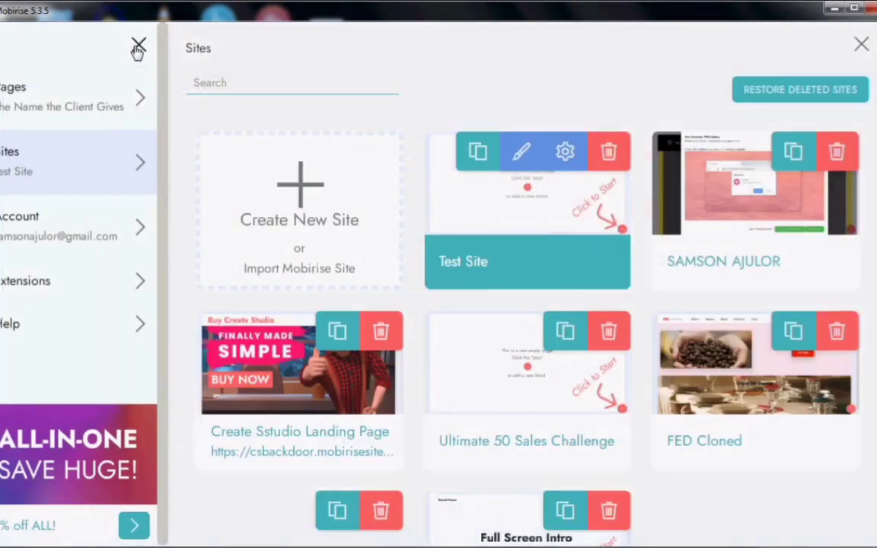
left_click(138, 48)
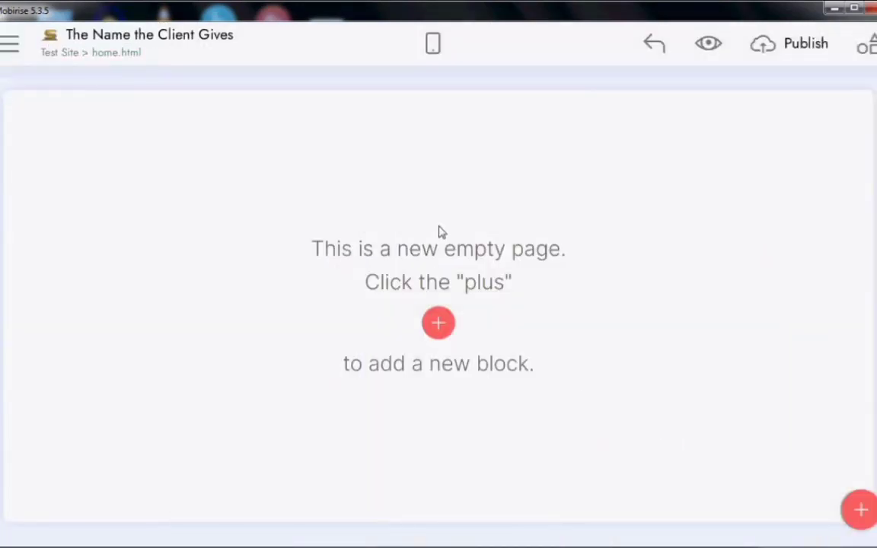
Add the first Menu block at the top of the page.
left_click(862, 509)
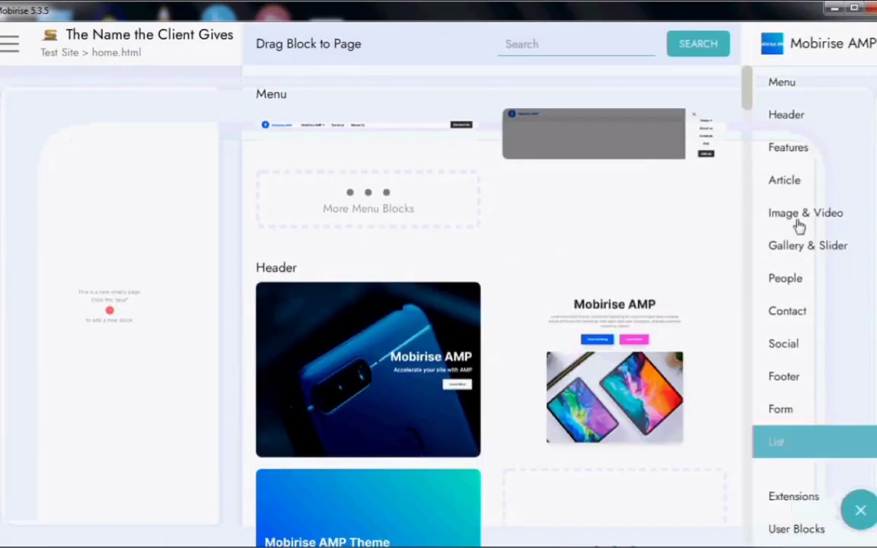
left_click(799, 90)
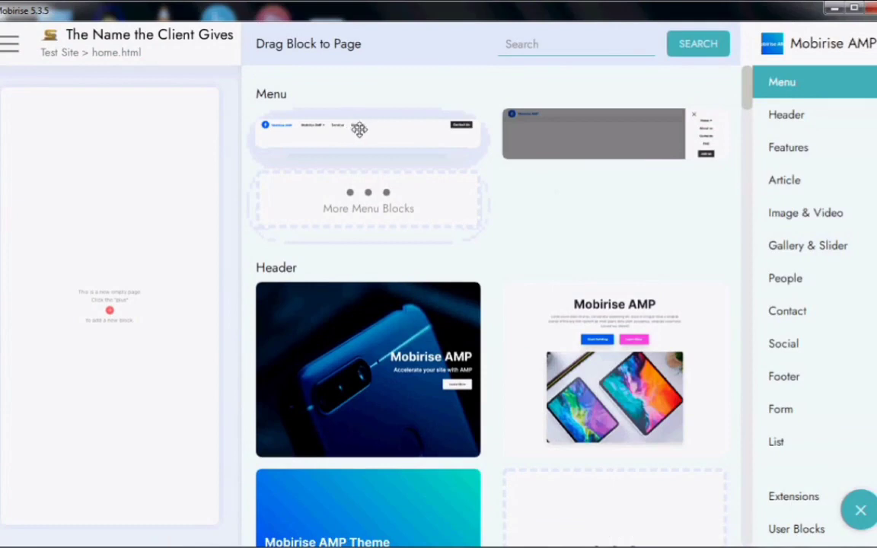
left_click_drag(362, 130, 99, 97)
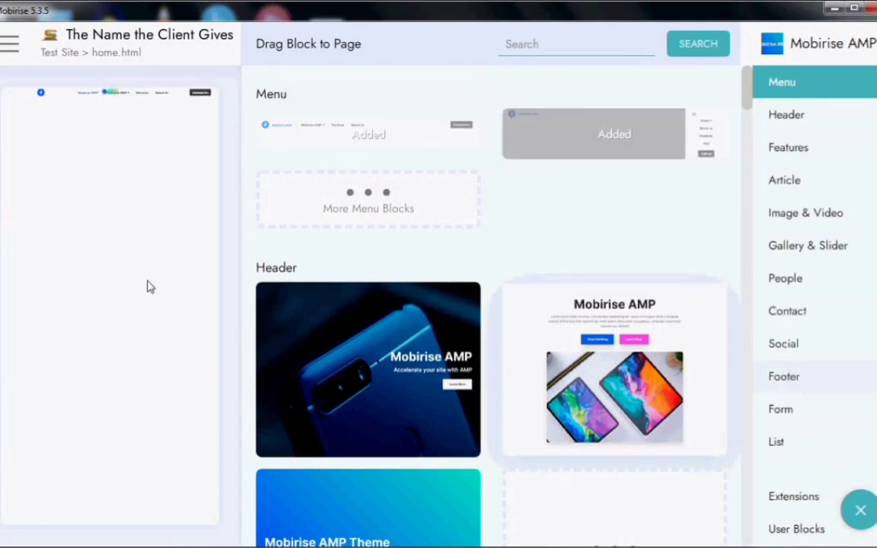
Add the dark copyright footer and the dark Mobirise AMP header block.
left_click(815, 381)
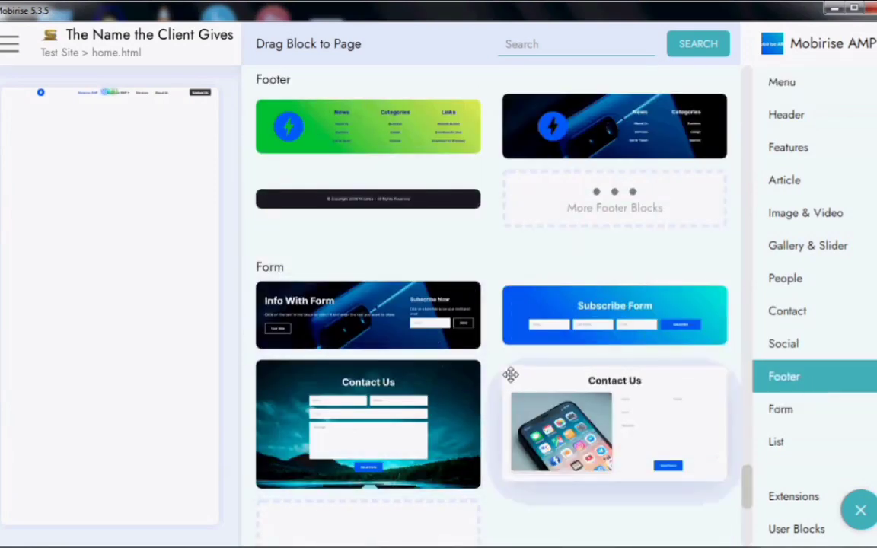
scroll(387, 309, "up", 2)
left_click_drag(405, 348, 122, 282)
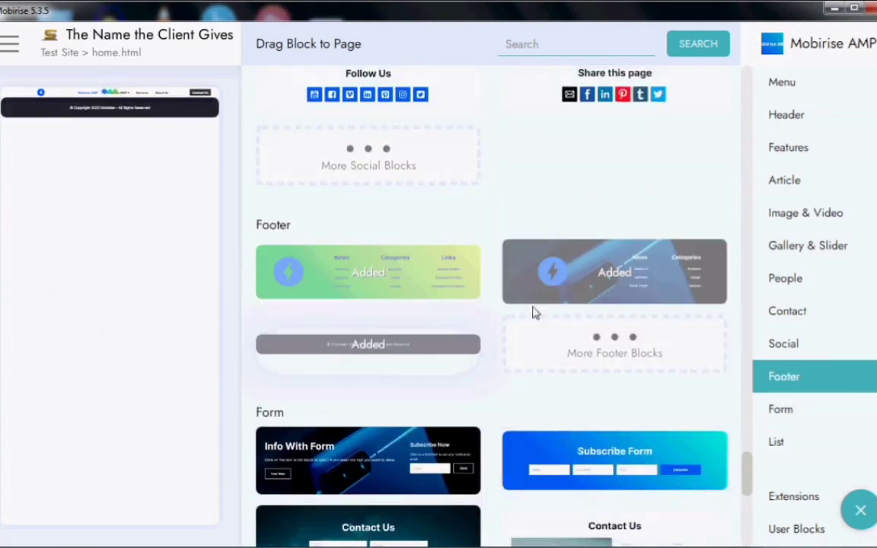
left_click(846, 118)
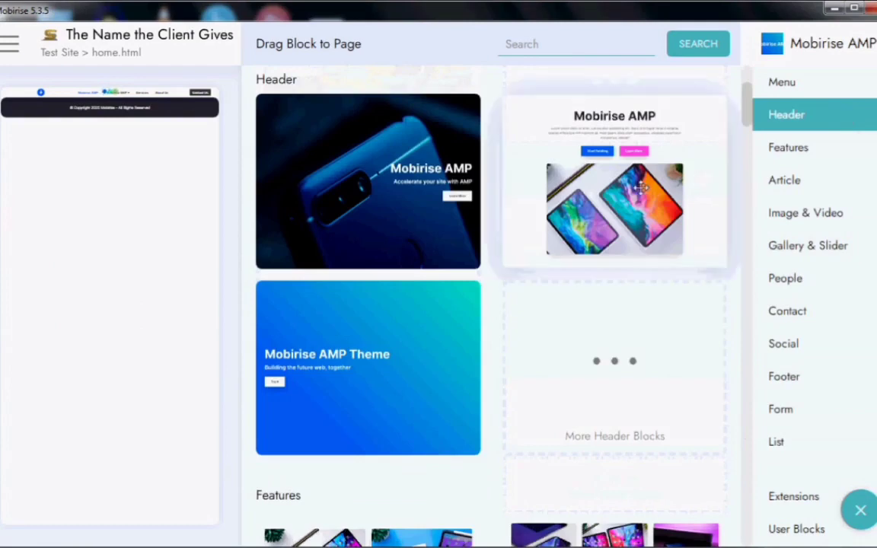
left_click_drag(354, 163, 137, 112)
Add the Youtube Video block from the Image & Video blocks.
left_click(800, 219)
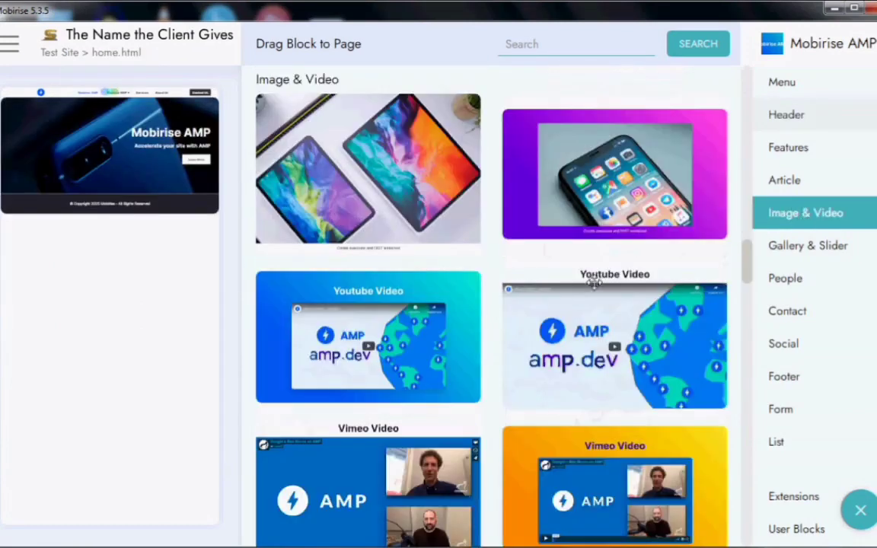
scroll(539, 344, "down", 2)
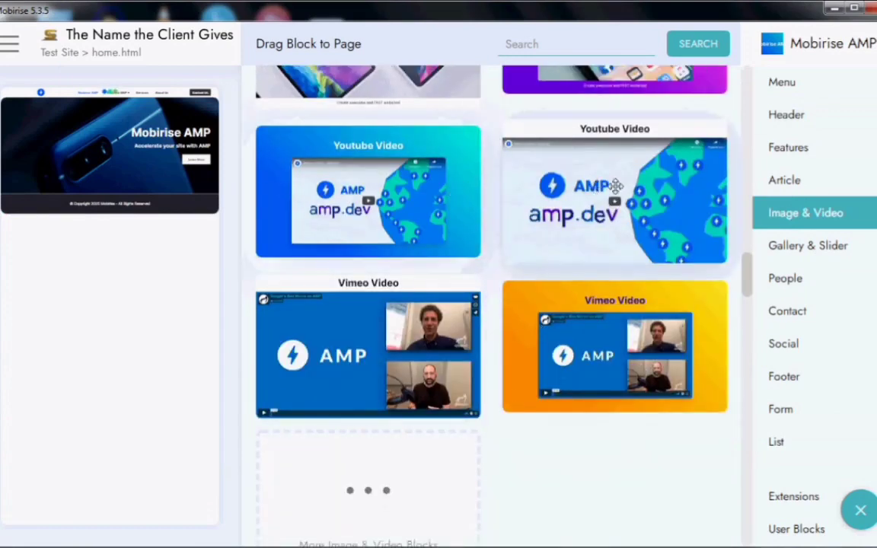
scroll(616, 186, "up", 2)
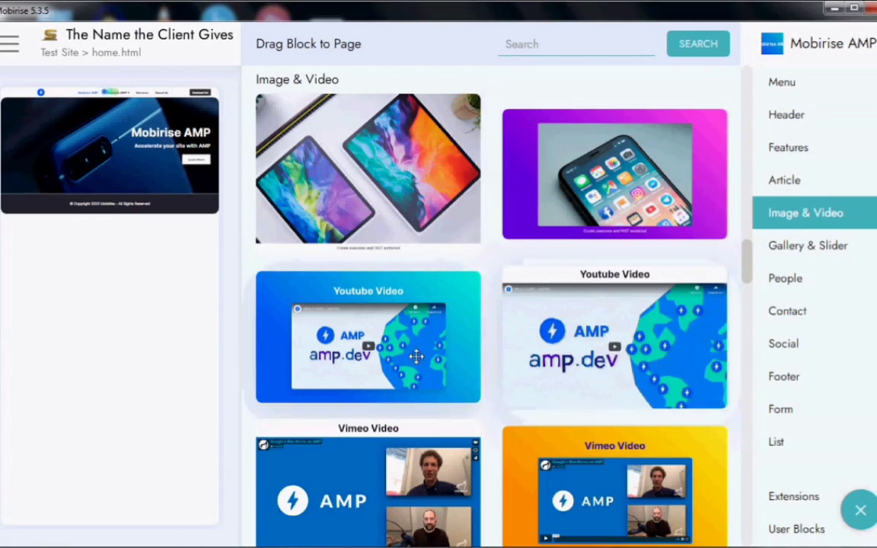
left_click_drag(647, 358, 135, 196)
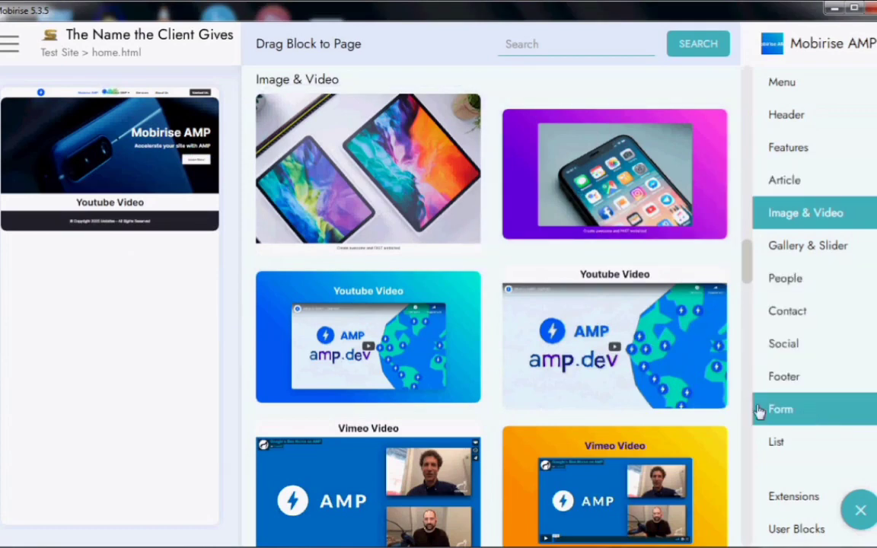
Add a Contact Us block and a Subscribe Form block below the video.
left_click(819, 320)
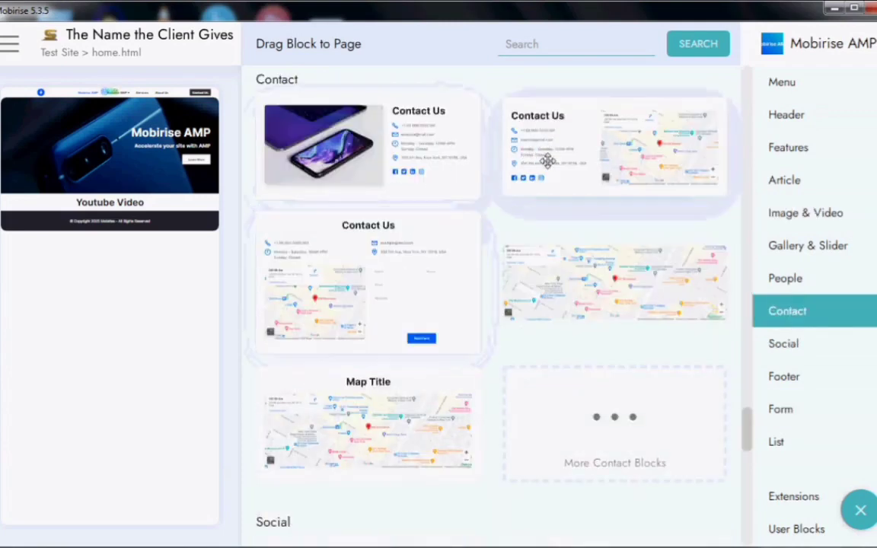
left_click_drag(413, 152, 143, 221)
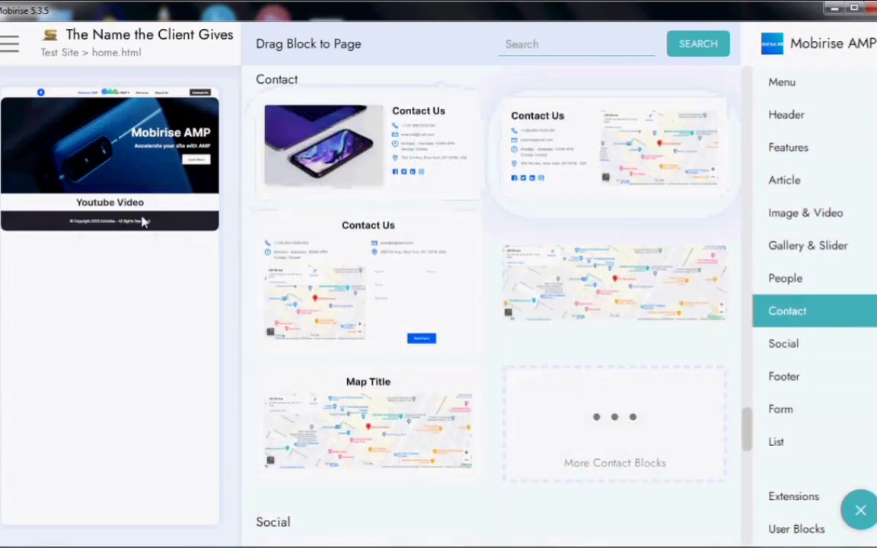
left_click(807, 412)
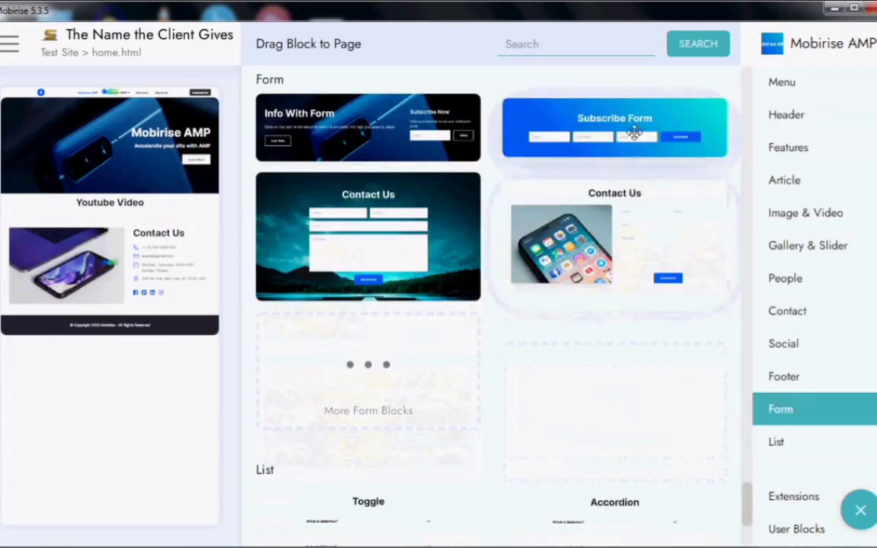
mouse_move(634, 132)
left_mouse_down()
mouse_move(169, 275)
mouse_move(133, 297)
left_mouse_up()
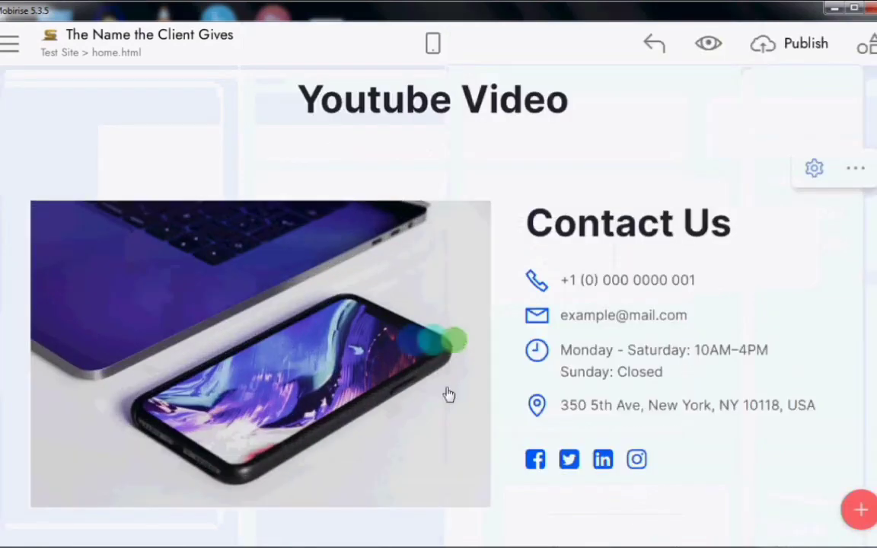
Swap the navbar logo for the gold S logo from the Site Library, clearing its alt text.
scroll(448, 395, "up", 5)
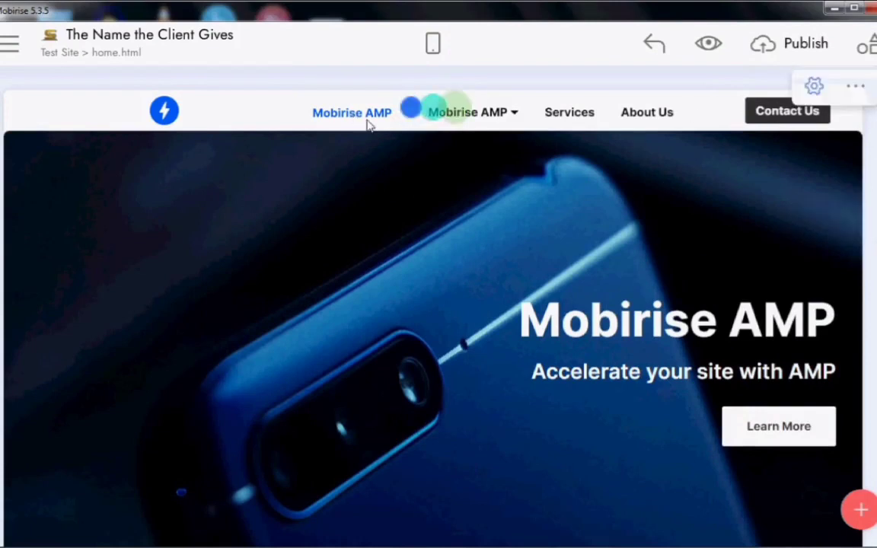
left_click(166, 111)
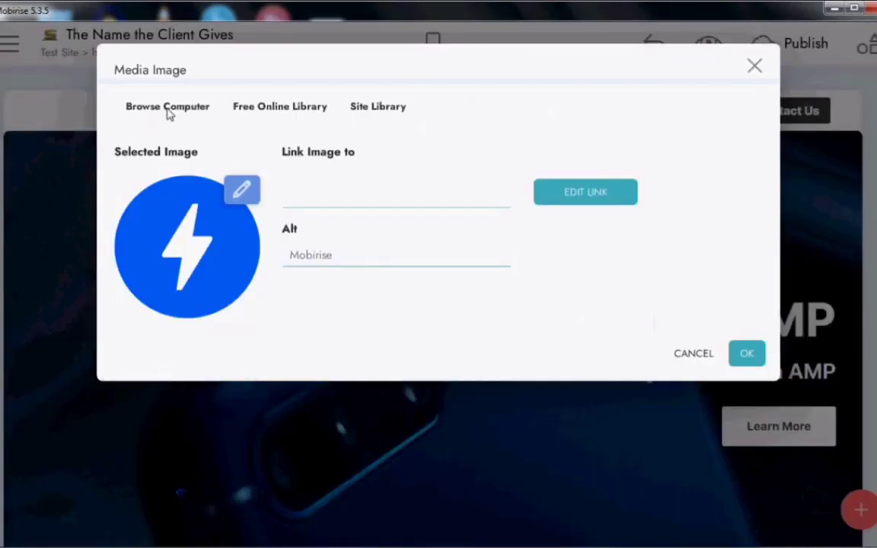
left_click(168, 112)
left_click(274, 115)
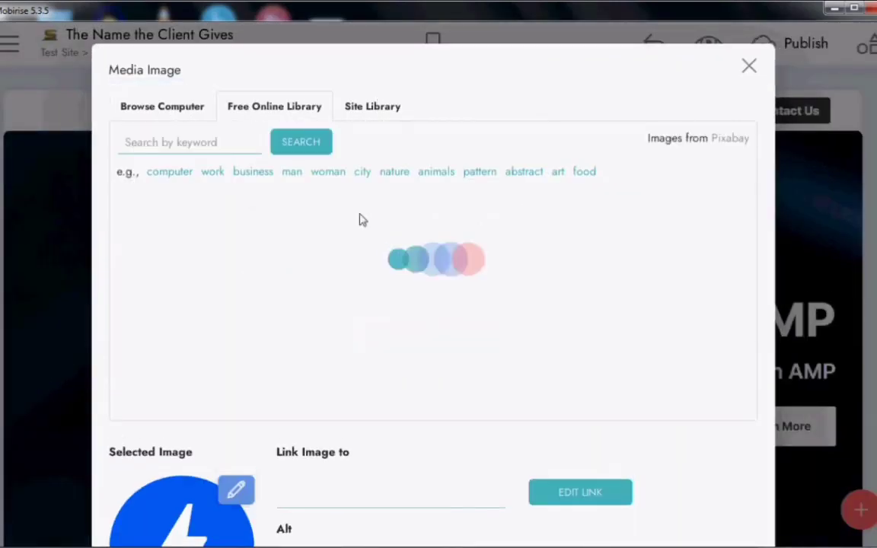
left_click(380, 114)
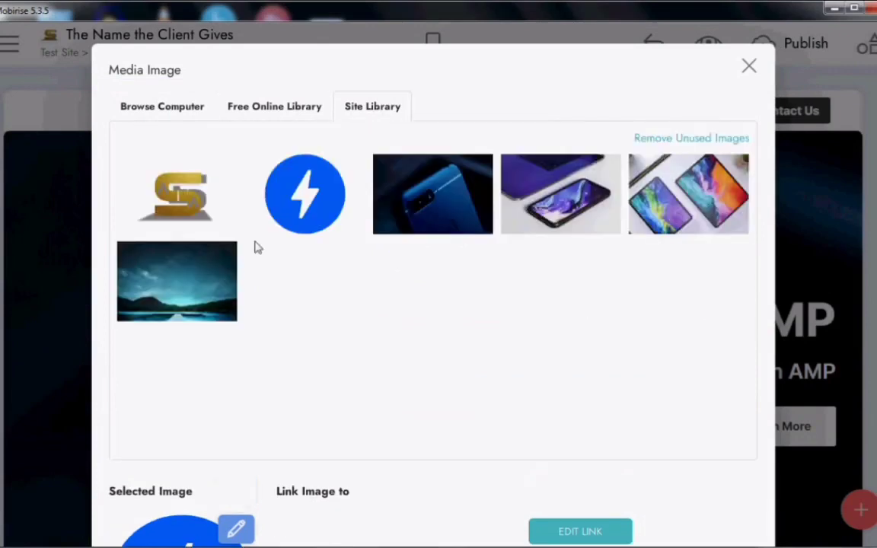
left_click(205, 211)
scroll(632, 495, "down", 2)
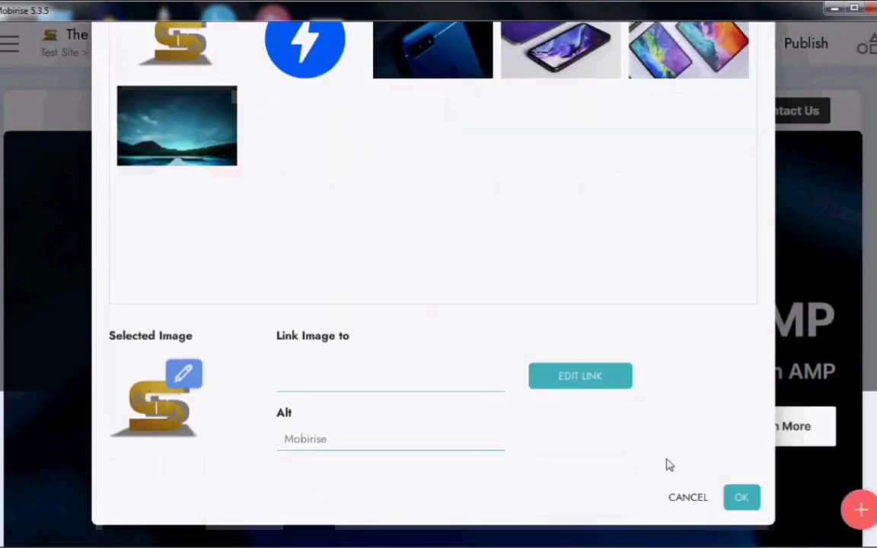
left_click(341, 440)
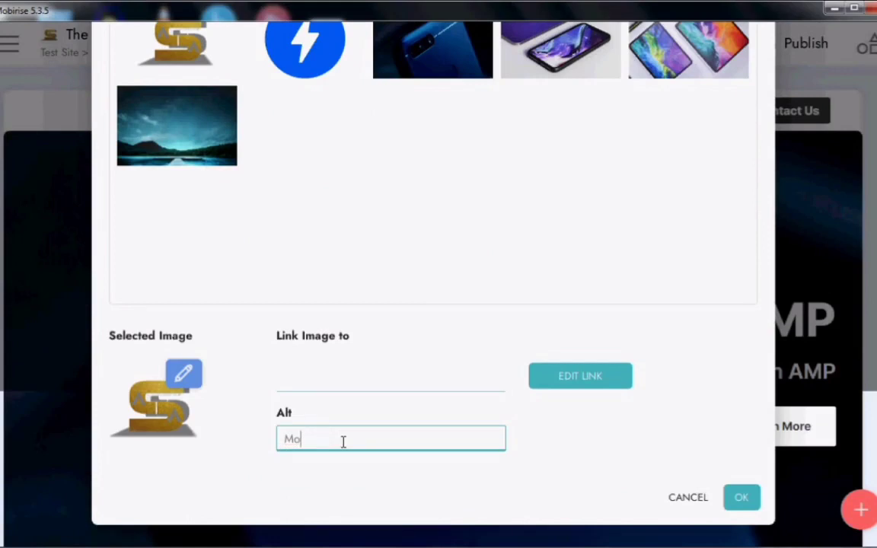
left_click(738, 499)
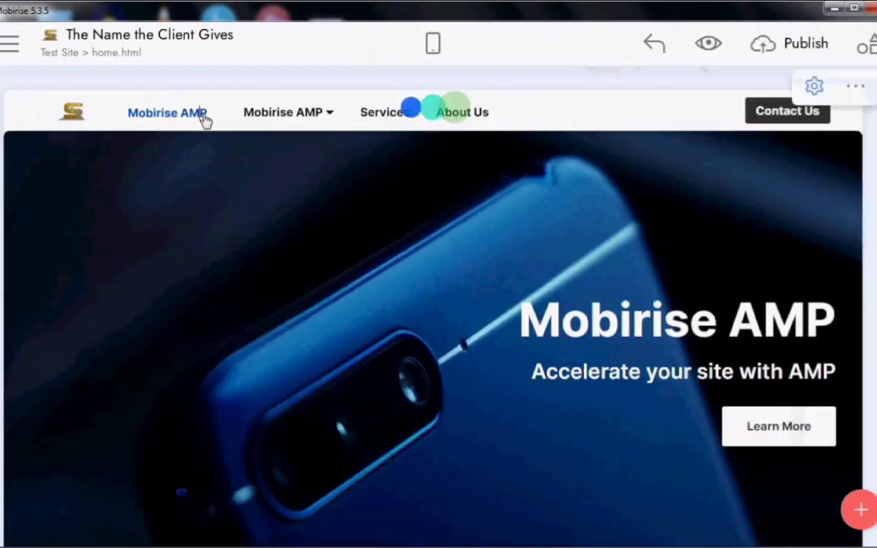
Rename the first menu link to 'Cat World'.
left_click(203, 115)
key("BackSpace")
key("BackSpace")
key("BackSpace")
key("BackSpace")
key("BackSpace")
key("BackSpace")
key("BackSpace")
key("BackSpace")
key("BackSpace")
key("BackSpace")
key("BackSpace")
key("Delete")
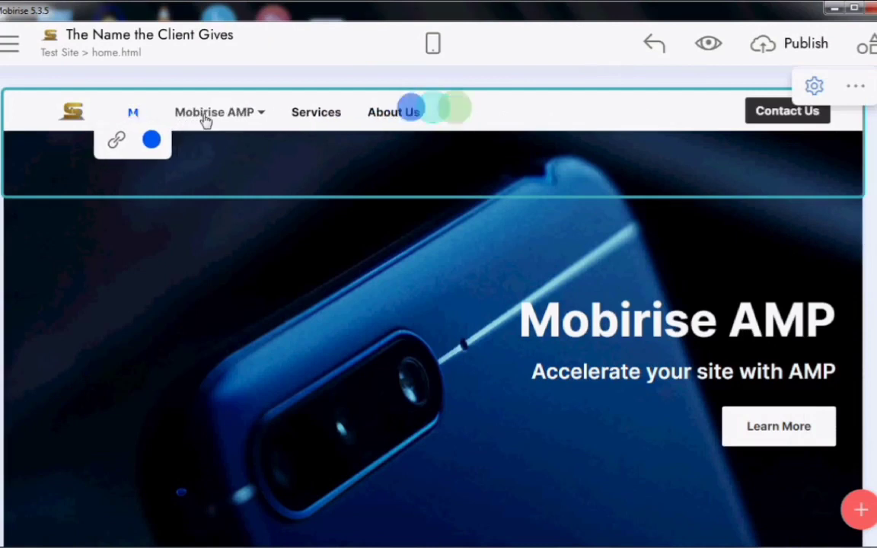
type("Ca")
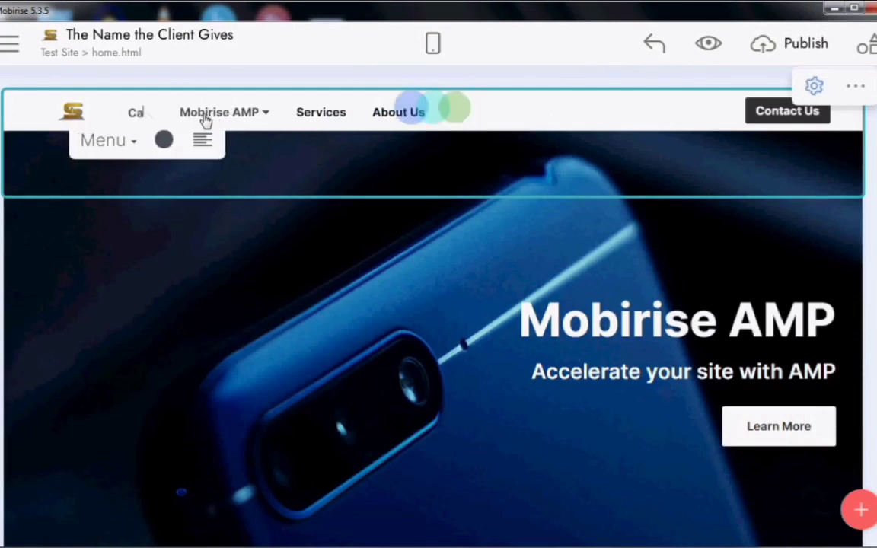
type("t World")
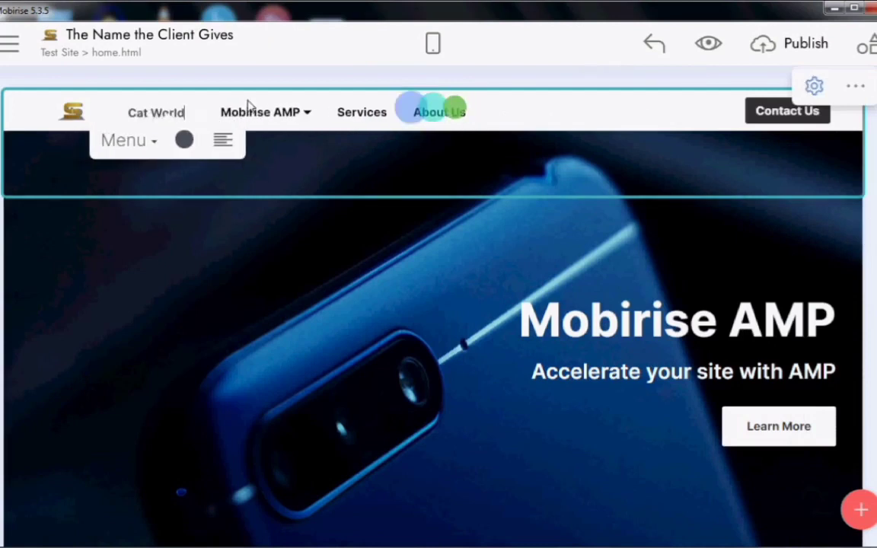
Delete both New Item entries from the dropdown menu.
left_click(304, 113)
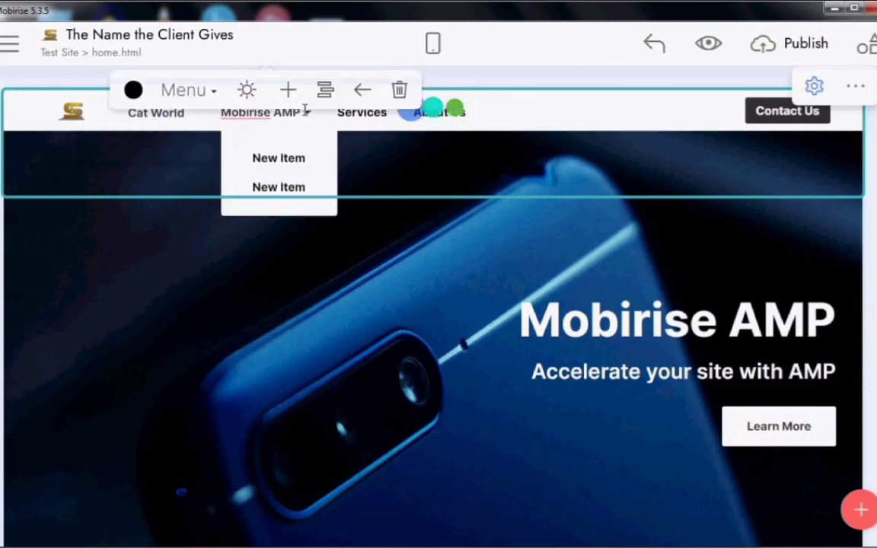
left_click(305, 160)
left_click(432, 134)
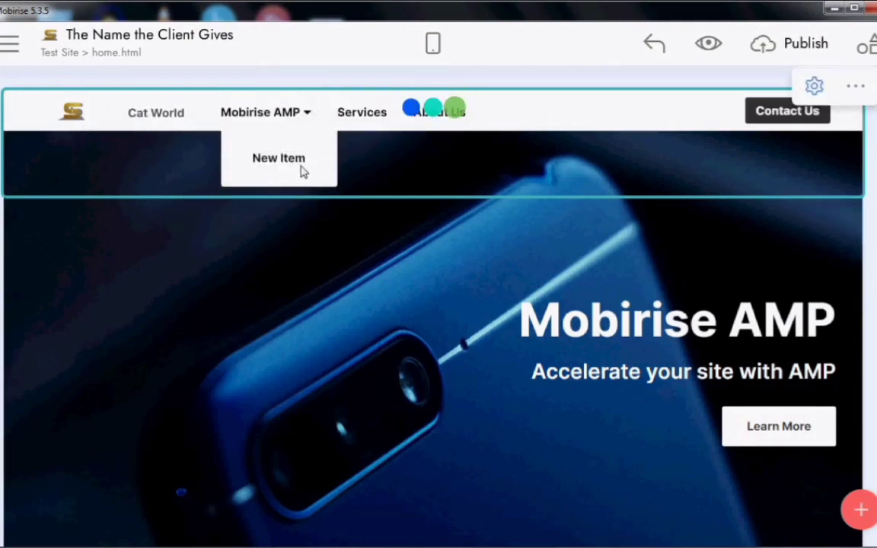
left_click(308, 158)
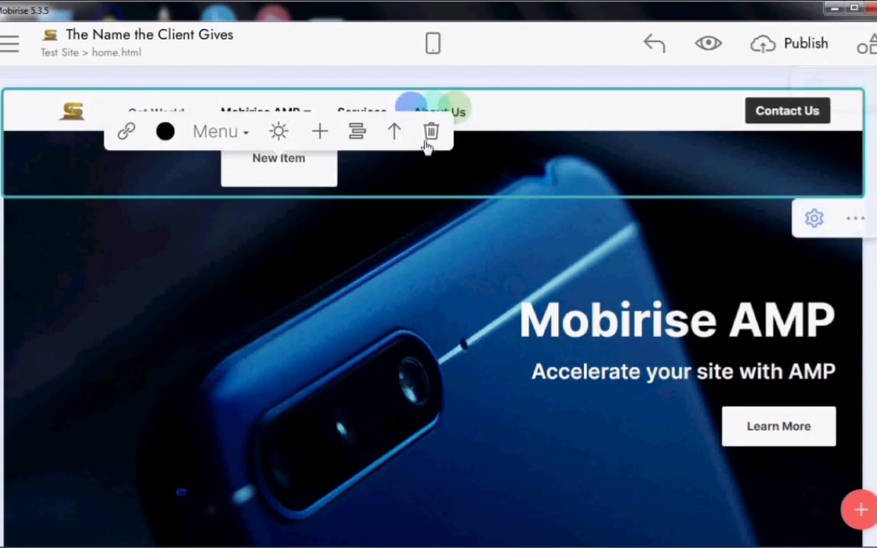
left_click(432, 136)
Rename the dropdown link to 'Home'.
left_click(297, 113)
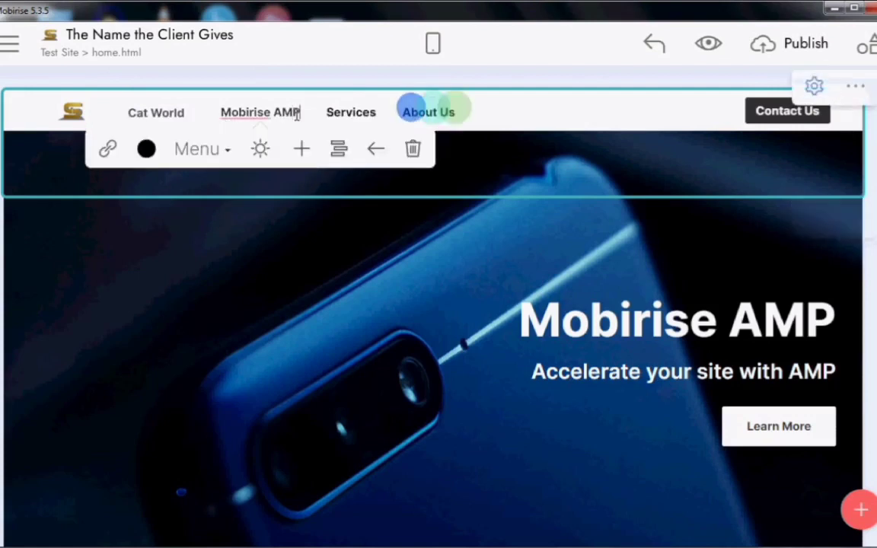
key("BackSpace")
key("BackSpace")
key("BackSpace")
key("BackSpace")
key("BackSpace")
key("BackSpace")
key("BackSpace")
key("BackSpace")
key("BackSpace")
key("BackSpace")
key("BackSpace")
key("BackSpace")
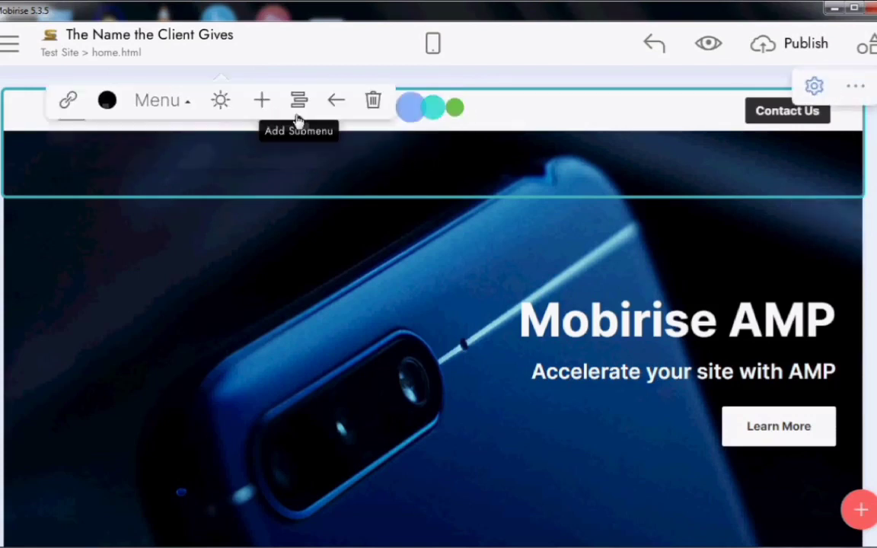
type("Home")
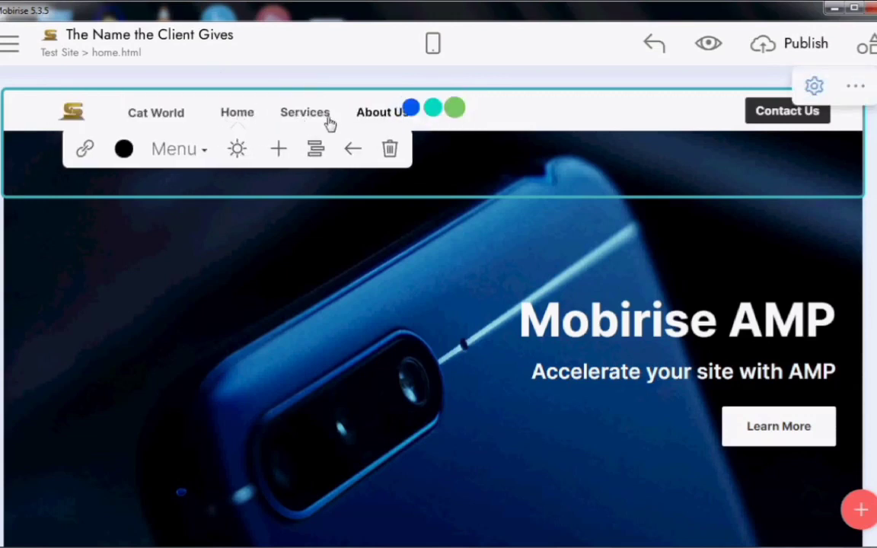
left_click(332, 122)
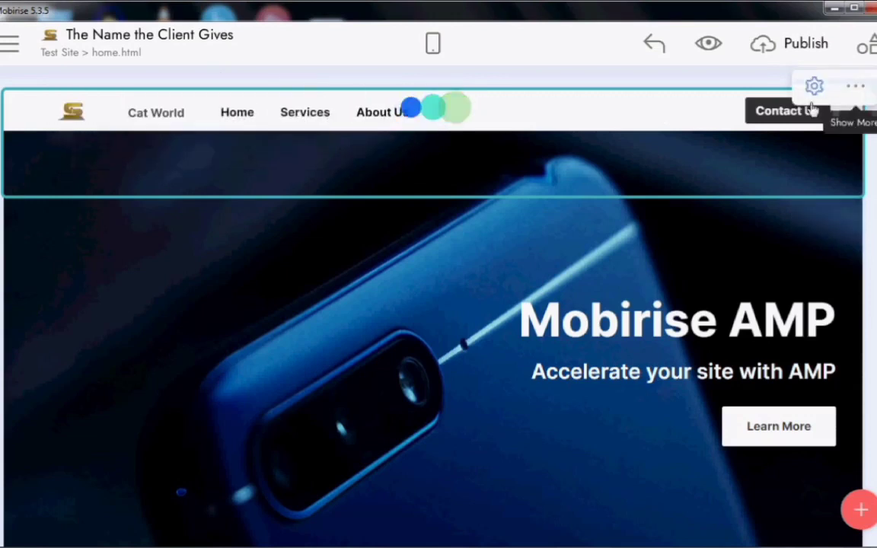
Turn on the Sticky option in the navbar block's settings.
left_click(859, 88)
scroll(796, 99, "down", 1)
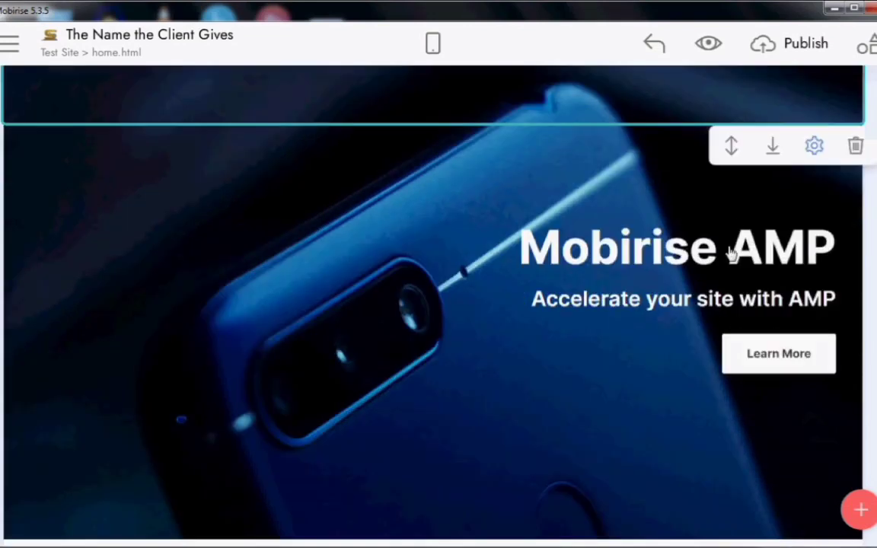
scroll(729, 251, "up", 1)
left_click(815, 88)
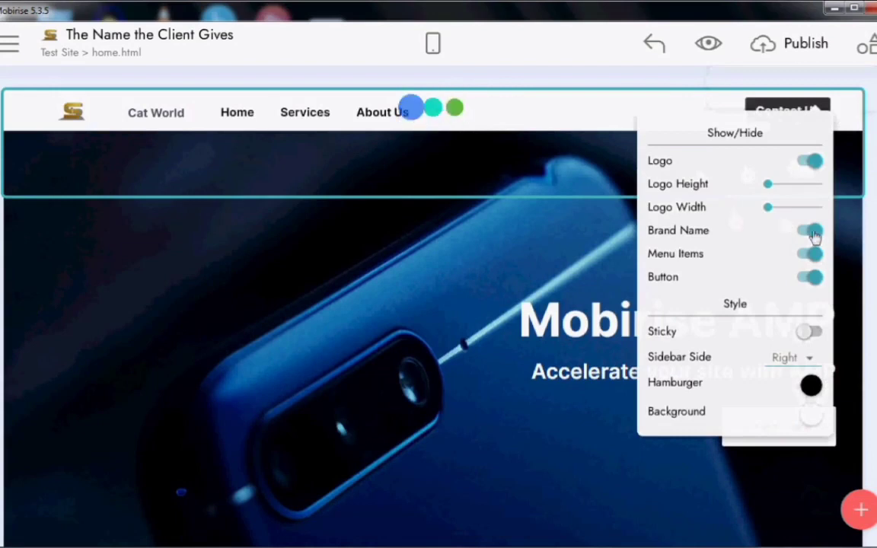
left_click(809, 333)
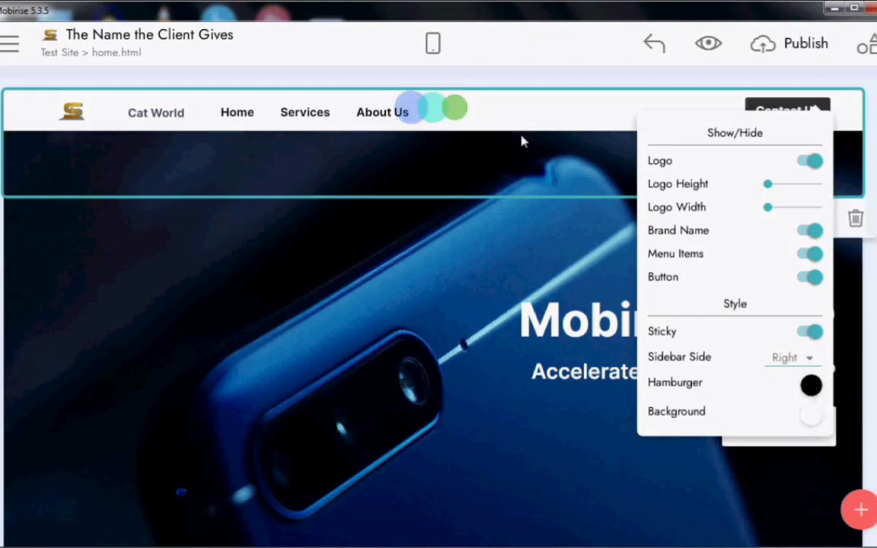
left_click(564, 151)
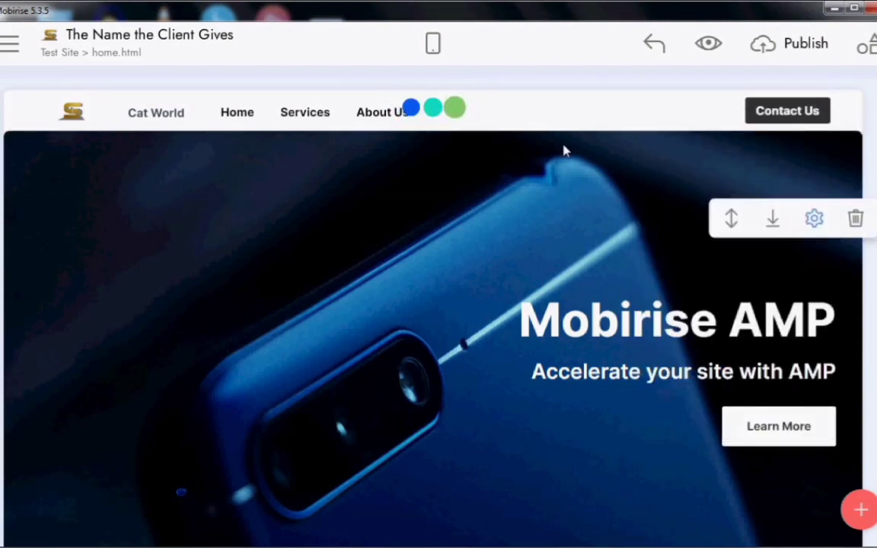
Change the hero title to 'Love Your Cat'.
left_click(823, 320)
key("BackSpace")
key("BackSpace")
key("BackSpace")
key("BackSpace")
key("BackSpace")
key("BackSpace")
key("BackSpace")
key("BackSpace")
key("BackSpace")
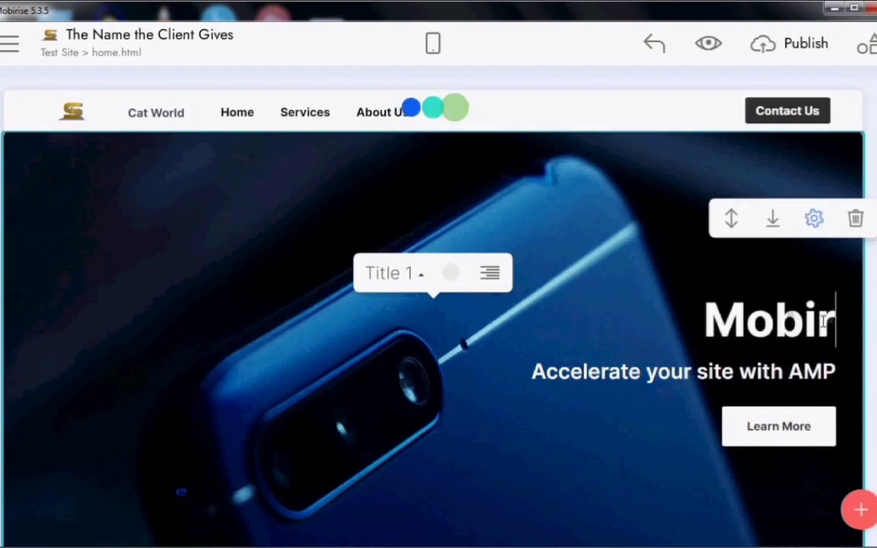
key("BackSpace")
key("BackSpace")
key("BackSpace")
type("Love")
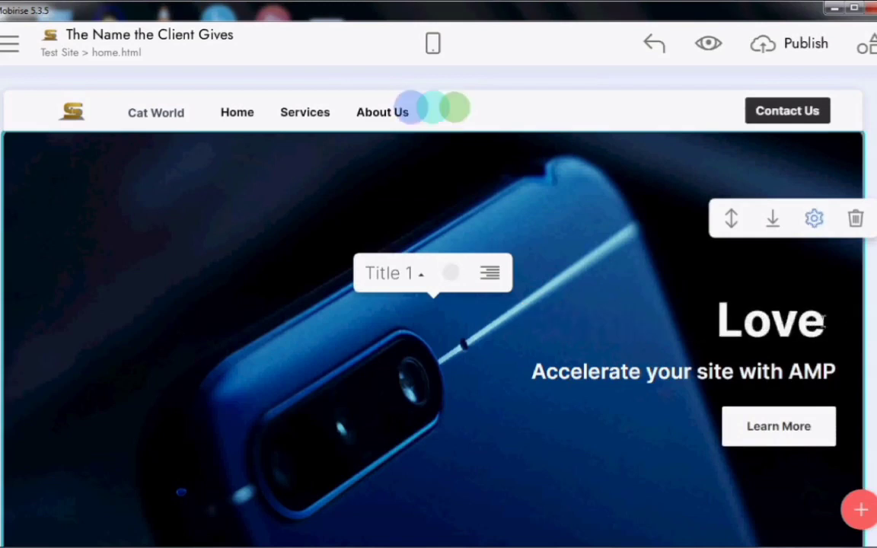
type(" Your Cat")
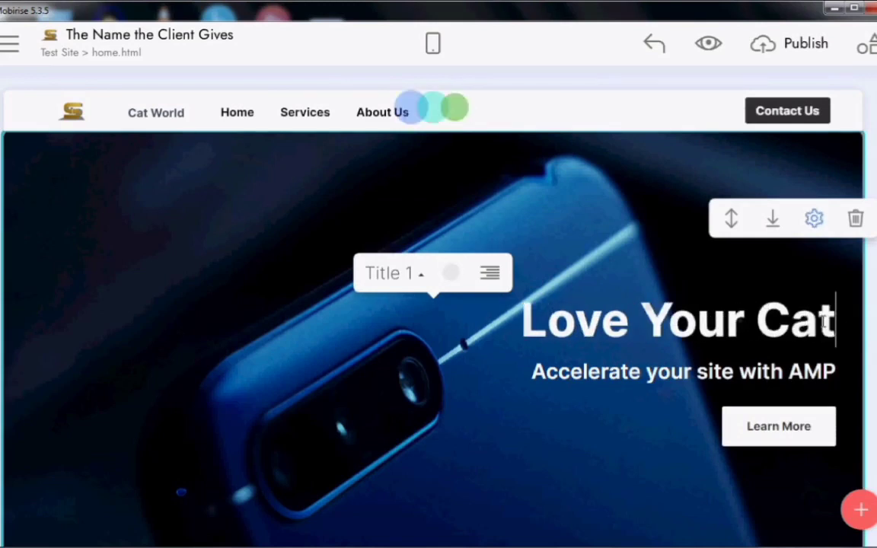
Set the subtitle to 'hey Kitty Kitty' and the button label to 'Buy a Cat Now'.
left_click(838, 371)
key("BackSpace")
key("BackSpace")
key("BackSpace")
key("BackSpace")
key("BackSpace")
key("BackSpace")
key("BackSpace")
key("BackSpace")
key("BackSpace")
key("BackSpace")
key("BackSpace")
key("BackSpace")
key("BackSpace")
key("BackSpace")
key("BackSpace")
key("BackSpace")
key("BackSpace")
key("BackSpace")
key("BackSpace")
key("BackSpace")
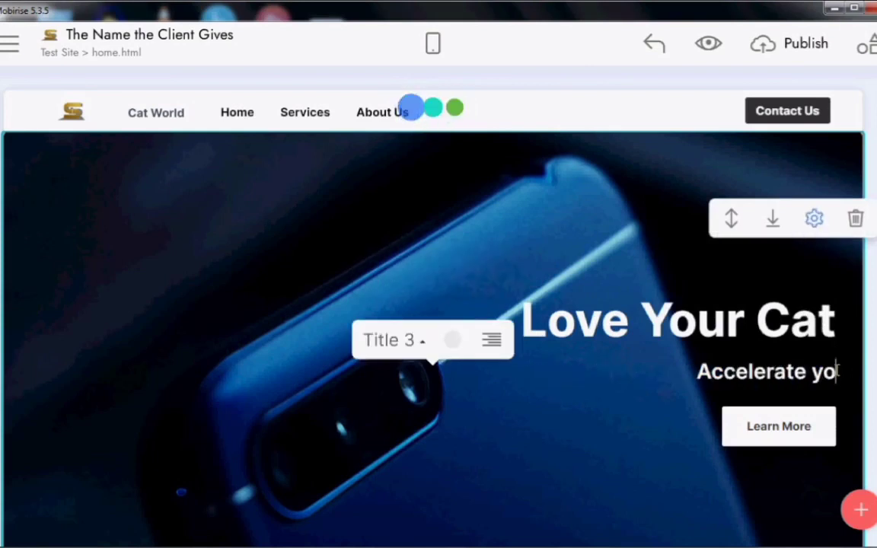
type("h")
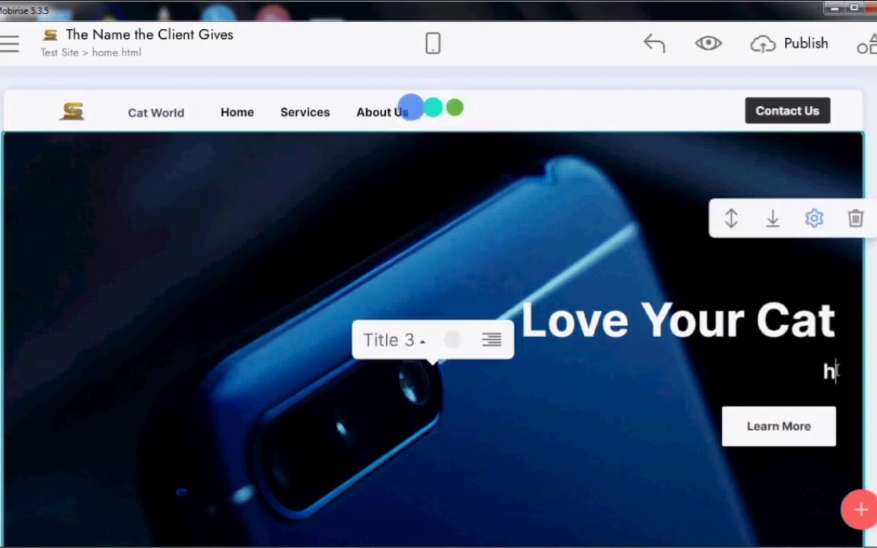
type("ey Kitty Kitty")
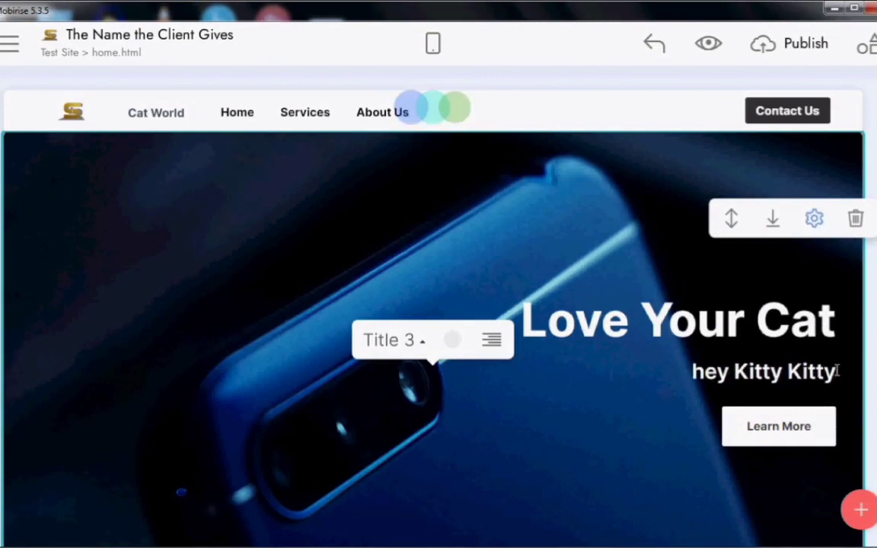
left_click(811, 425)
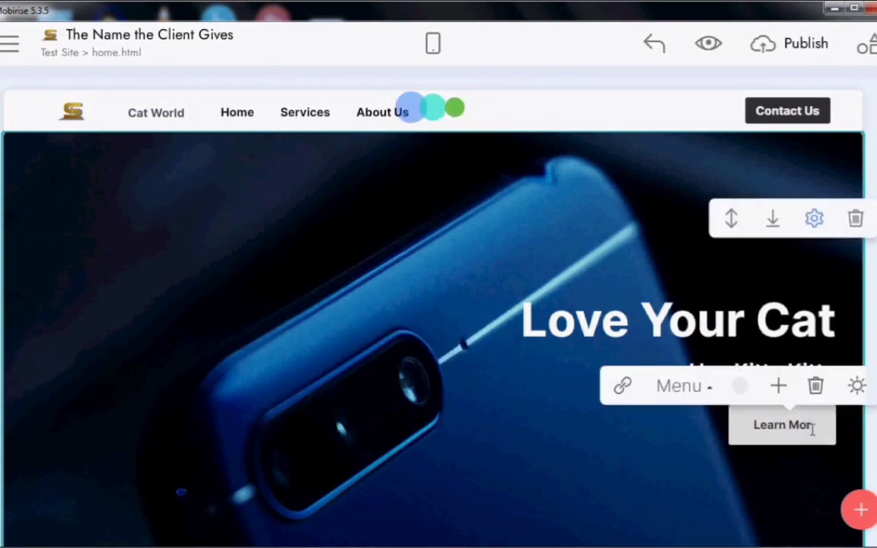
type("Buy")
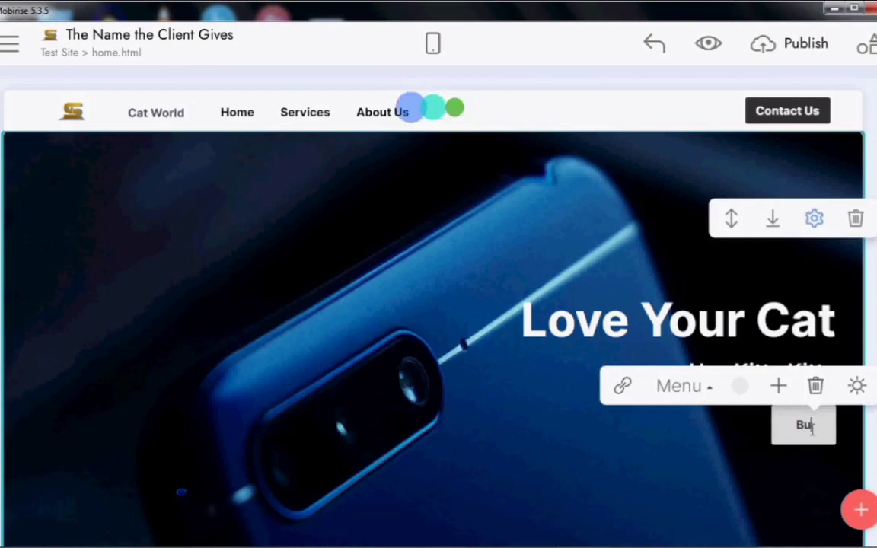
type(" a Cat Now")
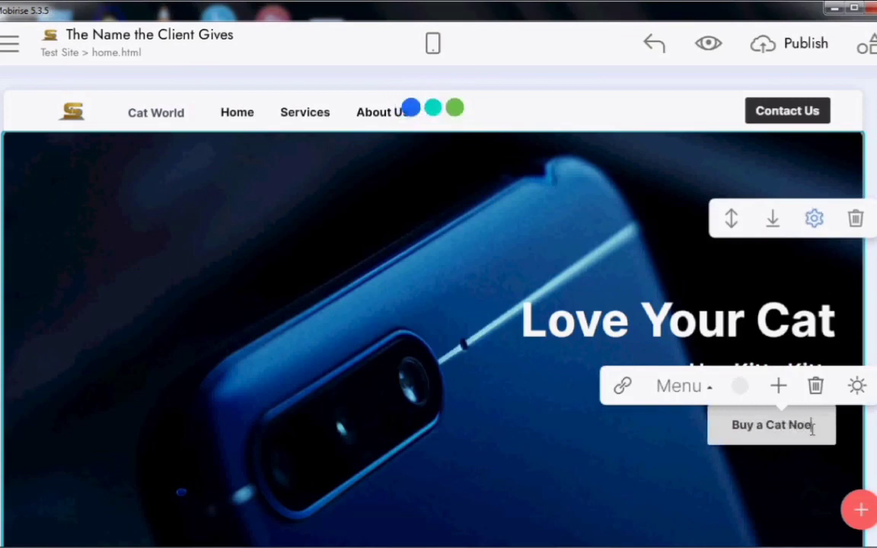
scroll(499, 335, "down", 3)
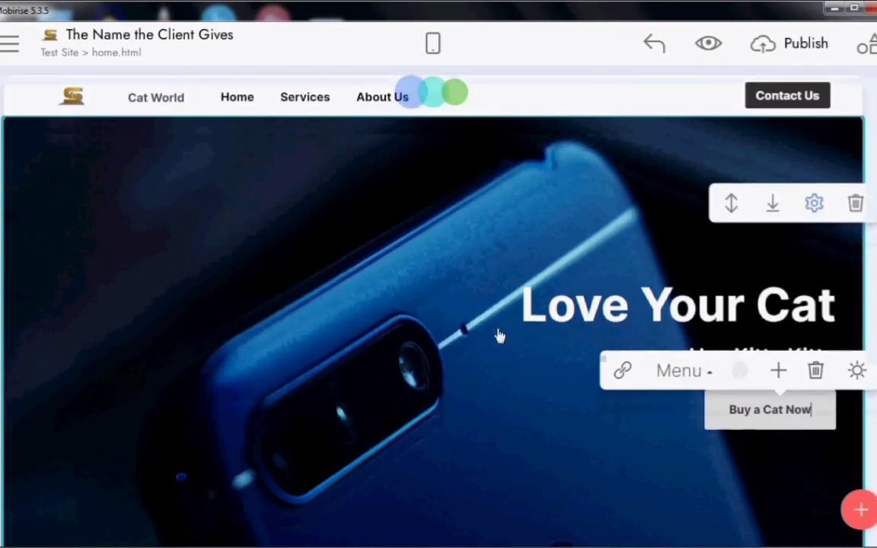
scroll(499, 335, "down", 3)
Retitle the Youtube Video section as 'Cute Cat Video'.
left_click(581, 219)
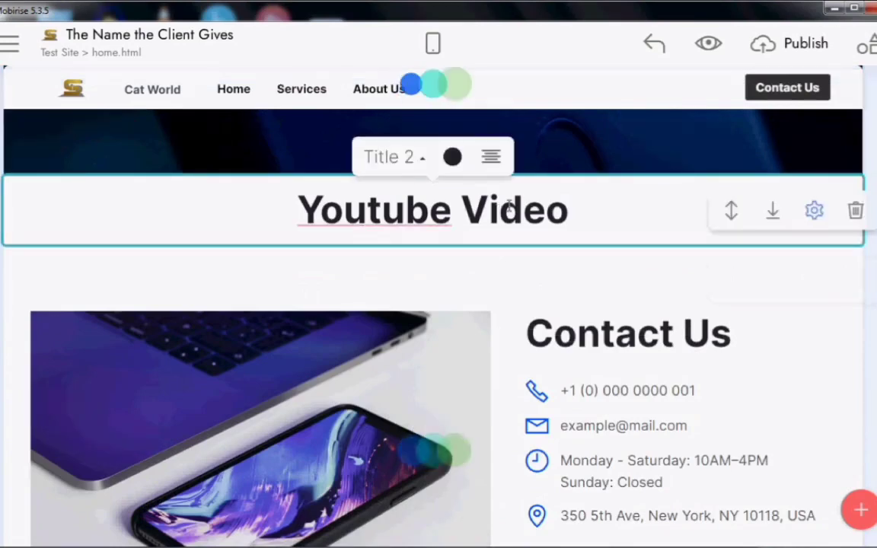
scroll(582, 220, "up", 2)
scroll(582, 224, "down", 5)
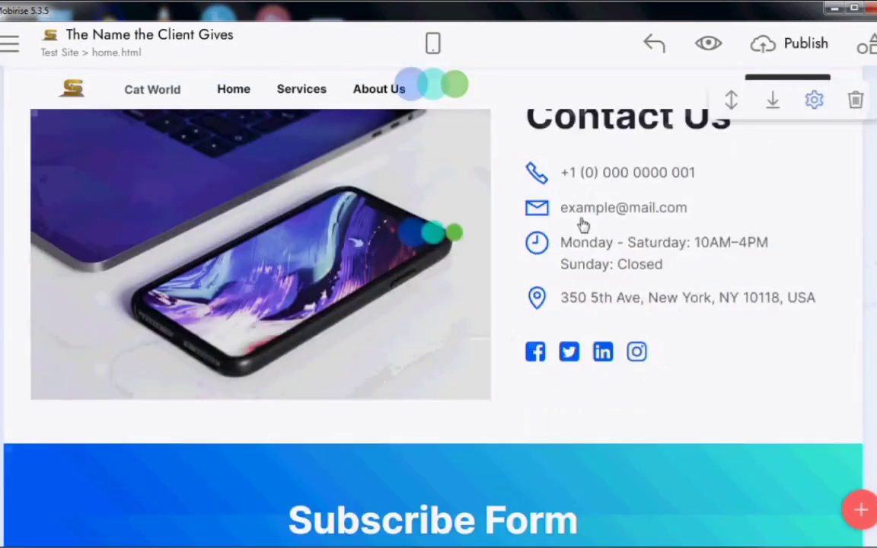
scroll(582, 224, "up", 2)
scroll(581, 224, "up", 2)
left_click(578, 286)
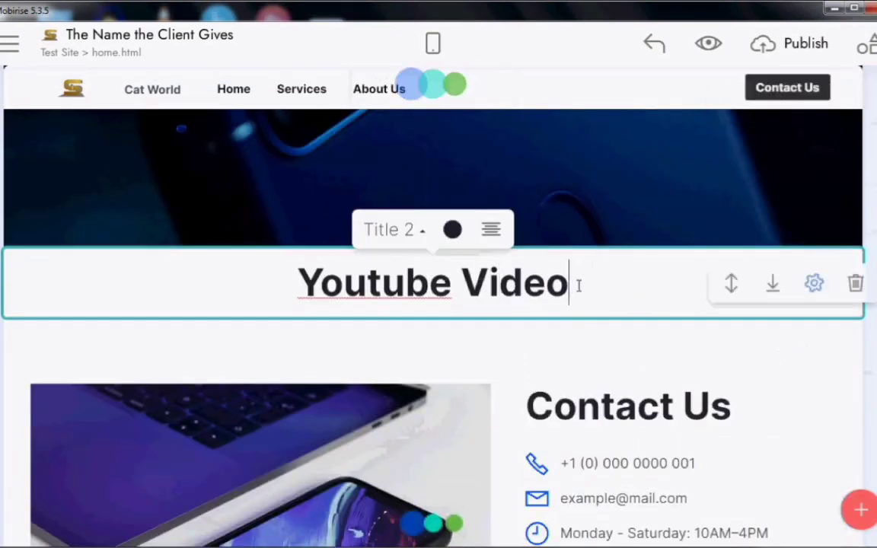
key("BackSpace")
key("BackSpace")
key("BackSpace")
key("BackSpace")
key("BackSpace")
key("BackSpace")
key("BackSpace")
key("BackSpace")
key("BackSpace")
key("BackSpace")
key("BackSpace")
key("BackSpace")
key("BackSpace")
type("Cute")
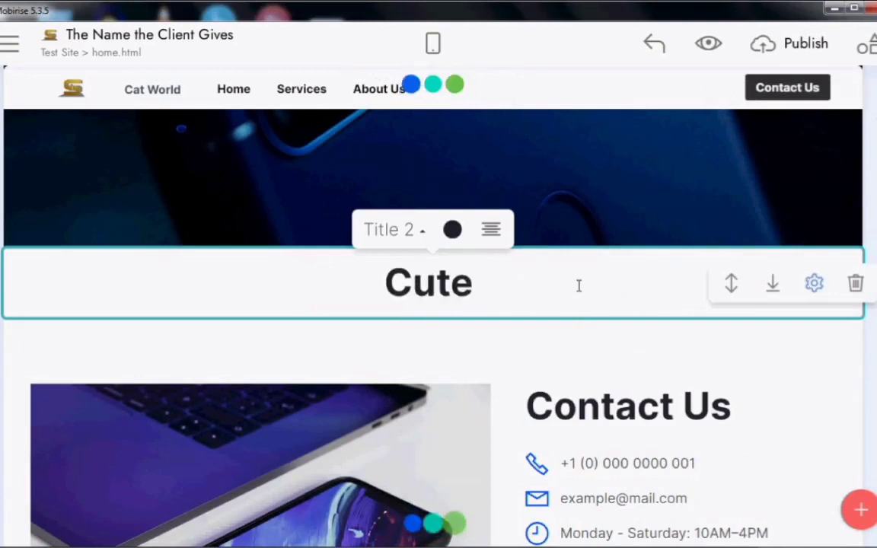
type(" Cat Video")
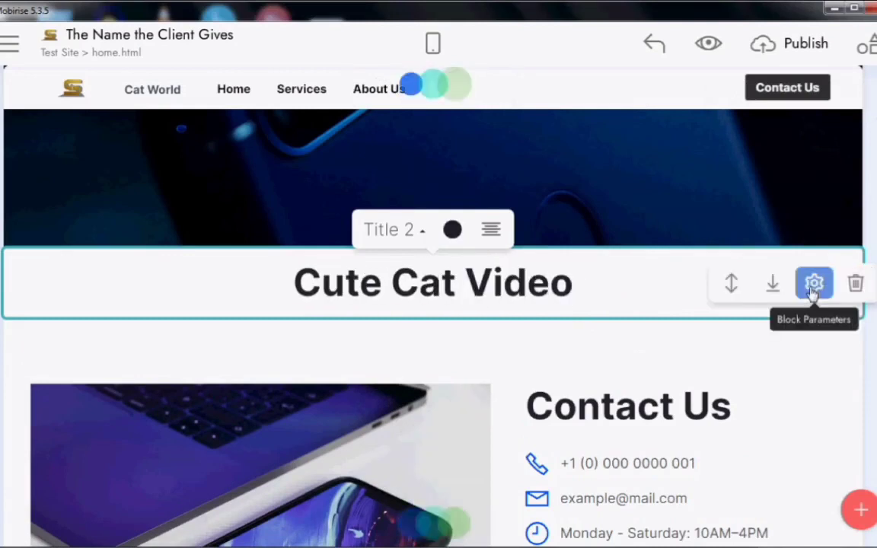
In the video block's parameters, empty the YouTube Video URL field.
left_click(814, 286)
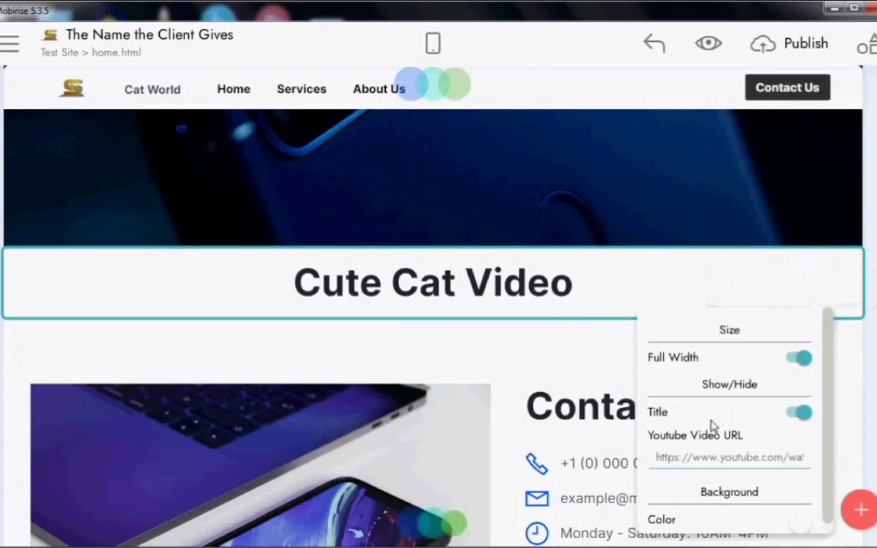
scroll(712, 426, "down", 1)
left_click(689, 448)
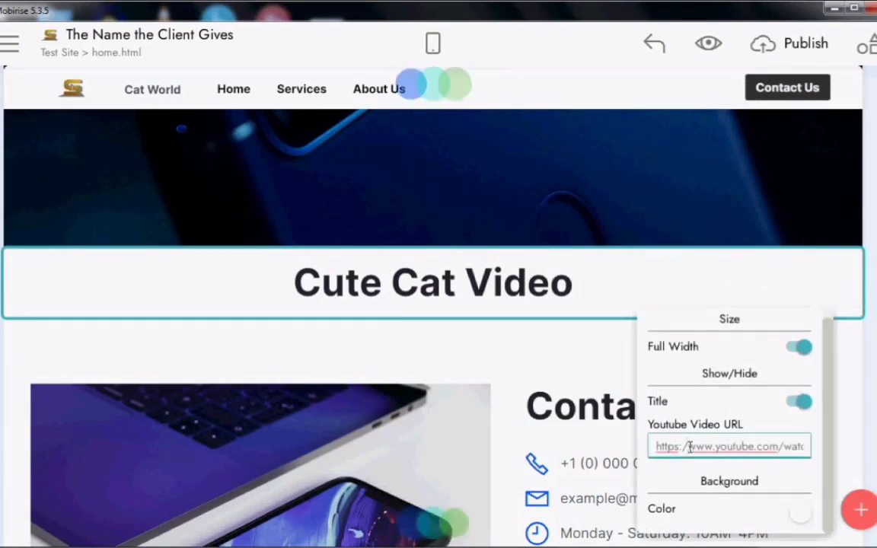
key("End")
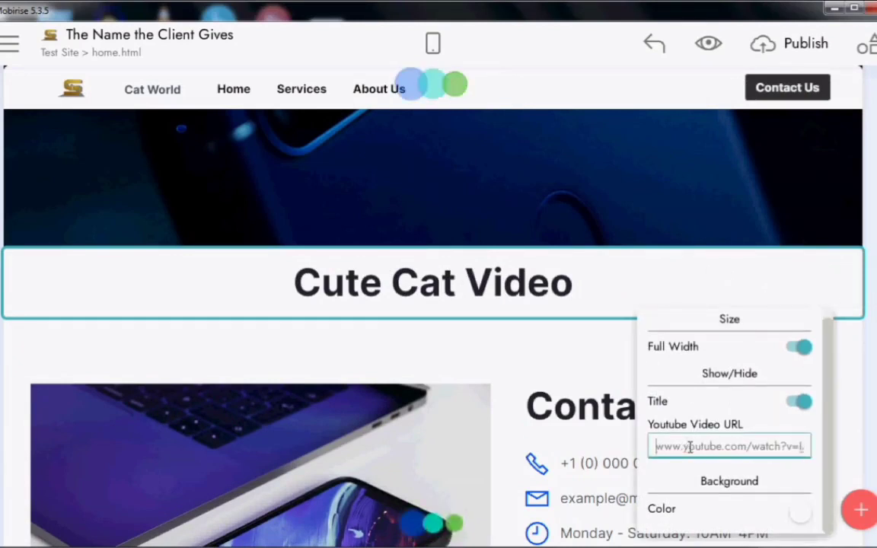
key("ctrl+a")
key("BackSpace")
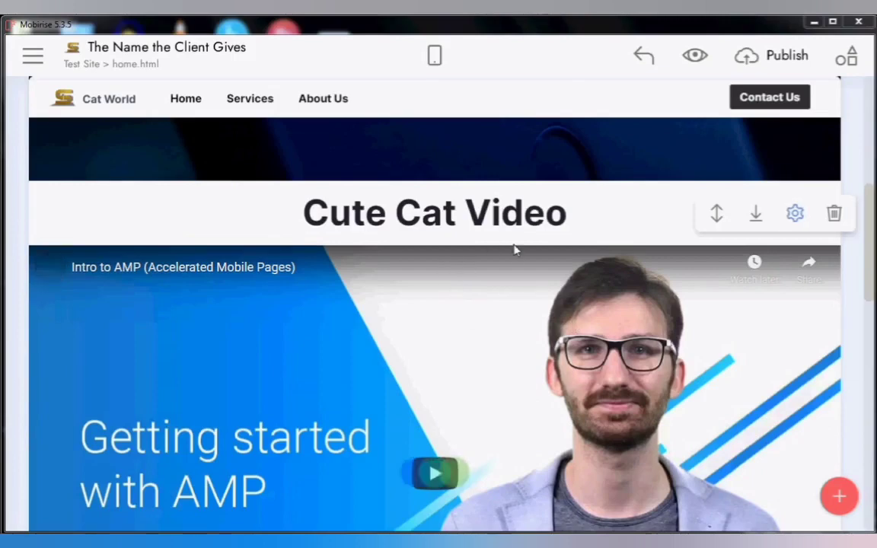
Open the hero block's parameters and bring up its background image picker.
left_click(571, 214)
scroll(571, 216, "up", 5)
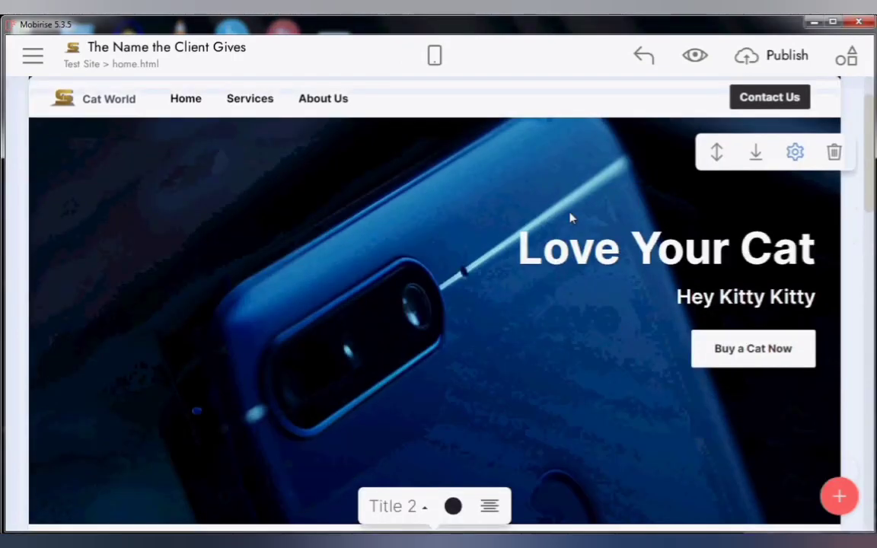
left_click(432, 264)
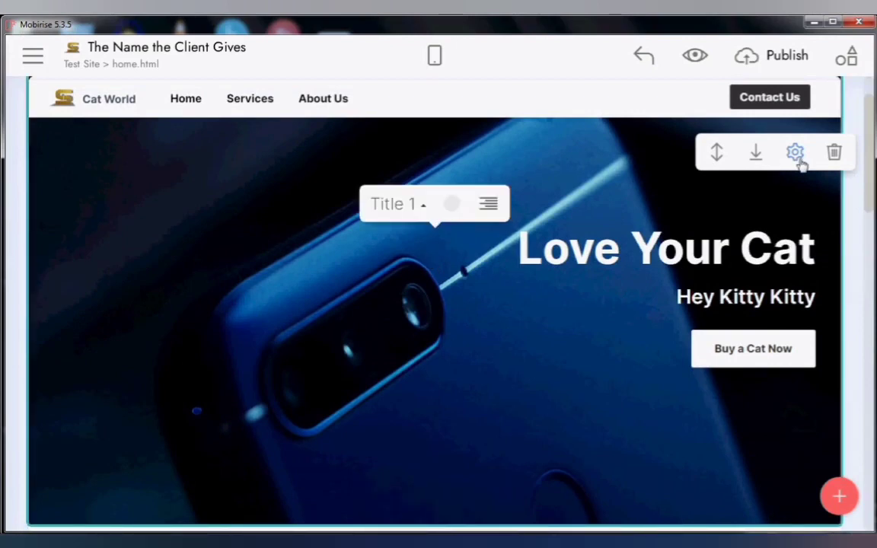
left_click(406, 358)
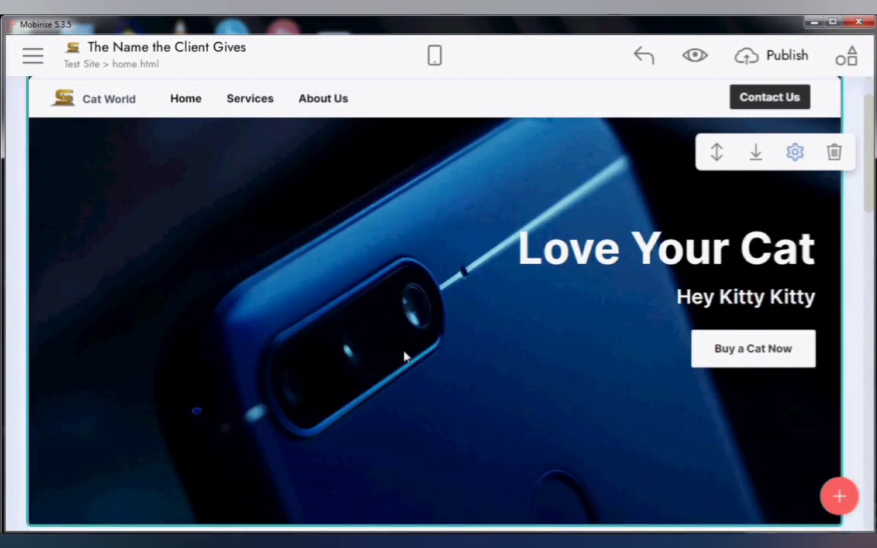
left_click(795, 153)
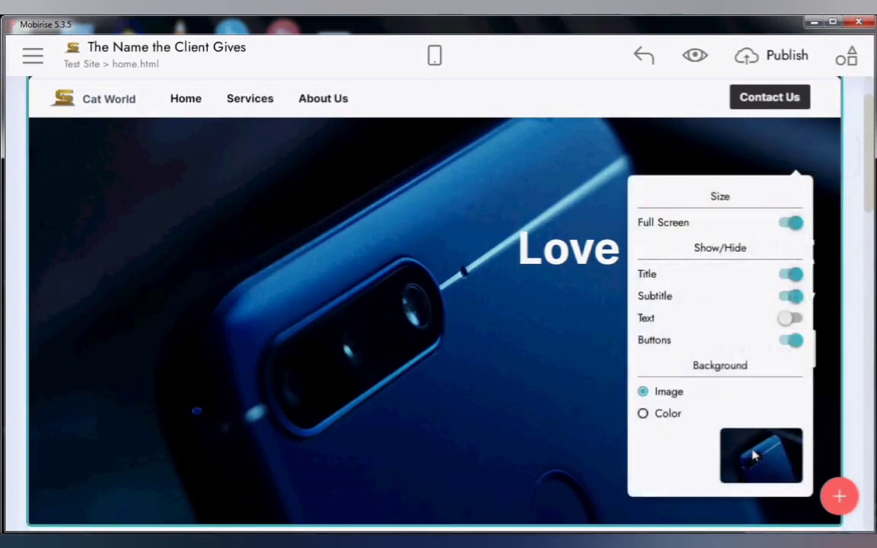
left_click(754, 456)
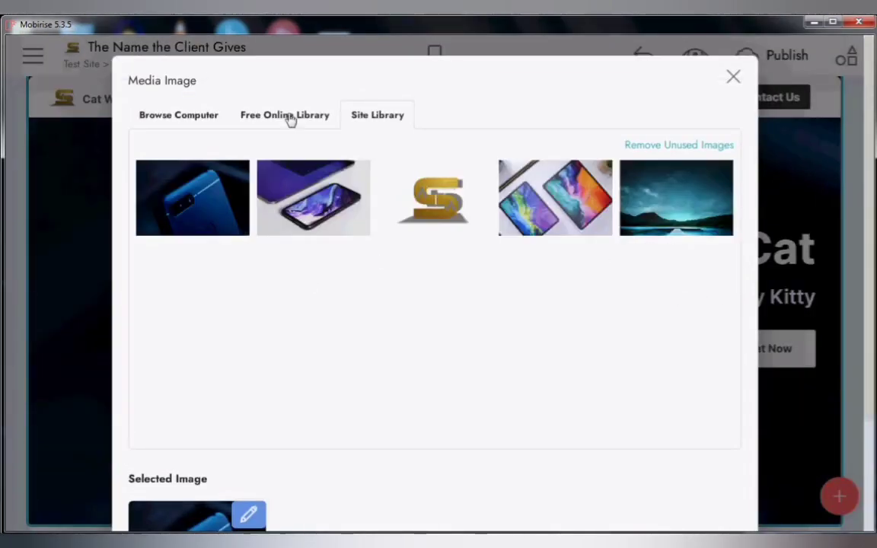
Search the Free Online Library for 'cat' photos.
scroll(323, 278, "down", 3)
scroll(325, 276, "up", 3)
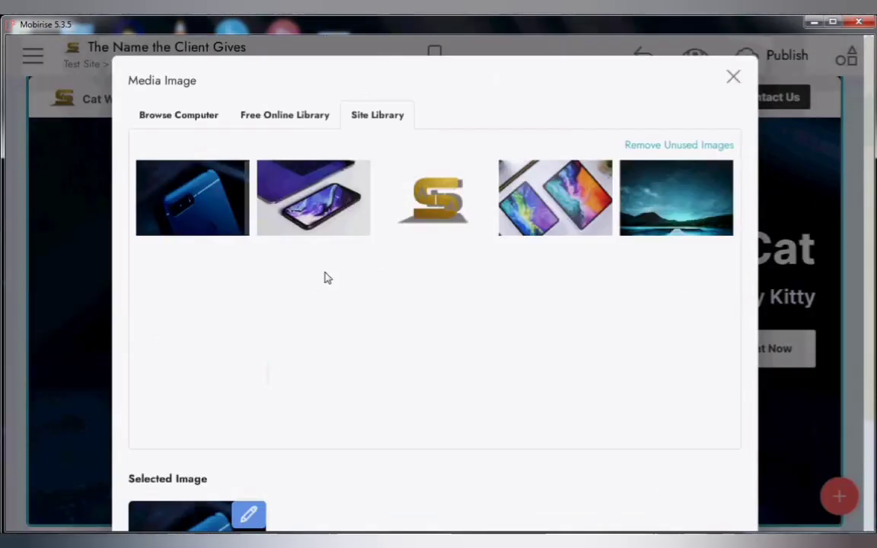
left_click(283, 118)
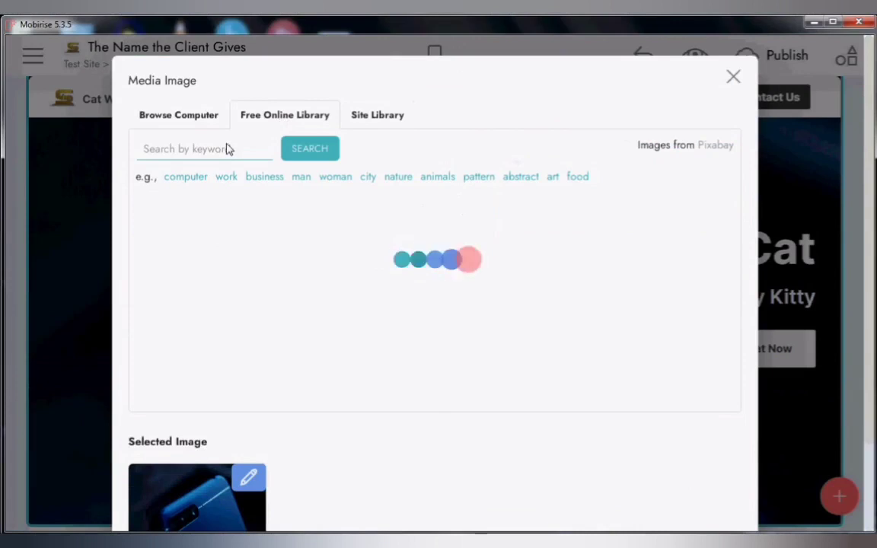
left_click(260, 181)
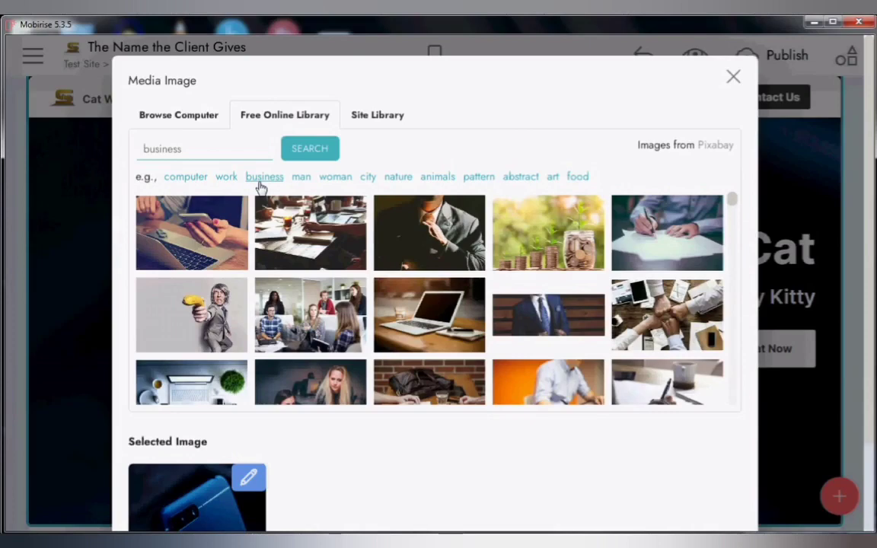
left_click(204, 148)
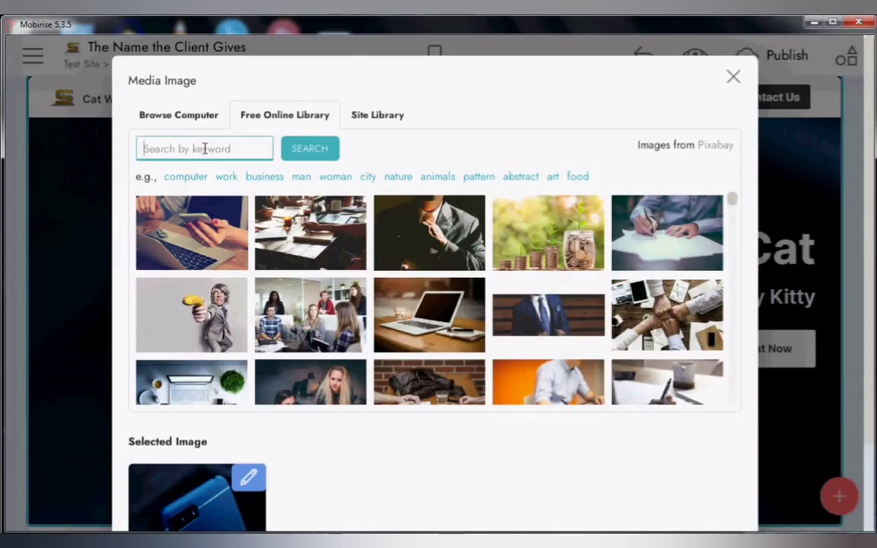
left_click(329, 150)
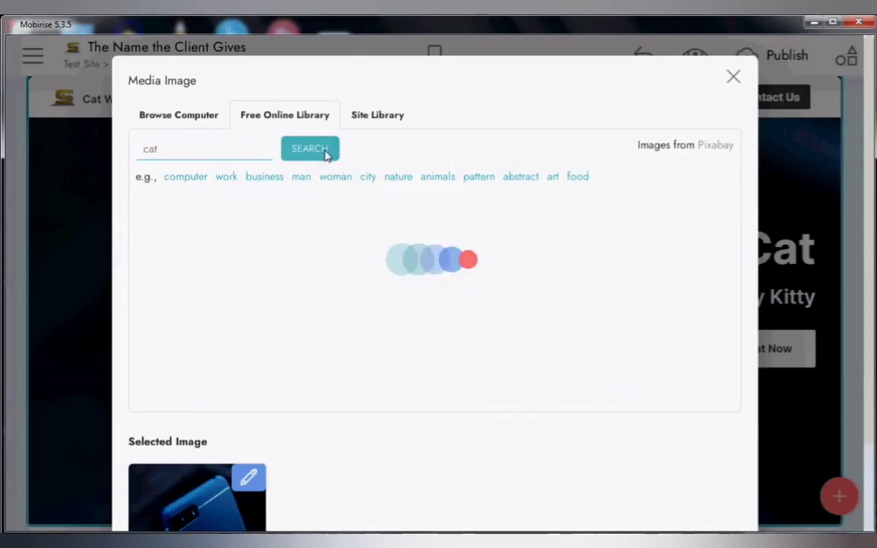
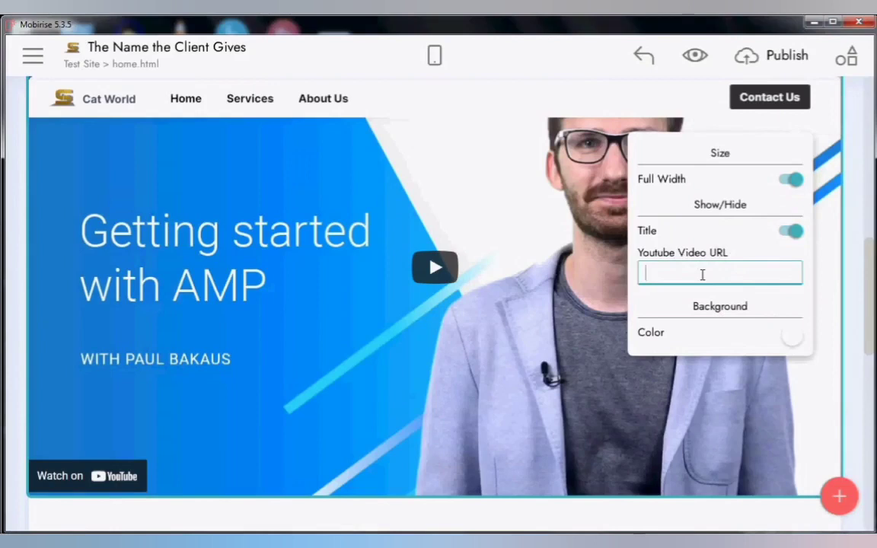
Paste the YouTube link into the video block and retitle the subscribe form 'Do You Want To Rent a Cat'.
type("https://youtu.be/jHWKtQHXVJg")
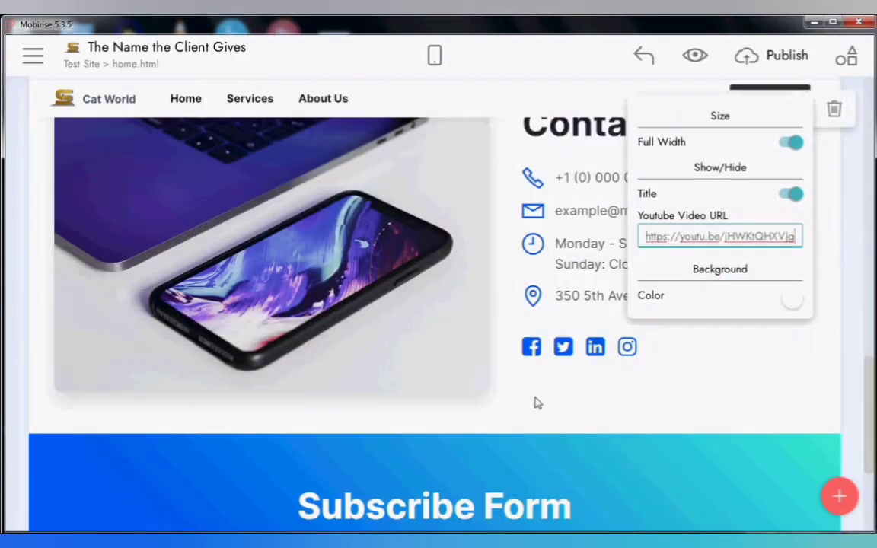
scroll(512, 423, "down", 3)
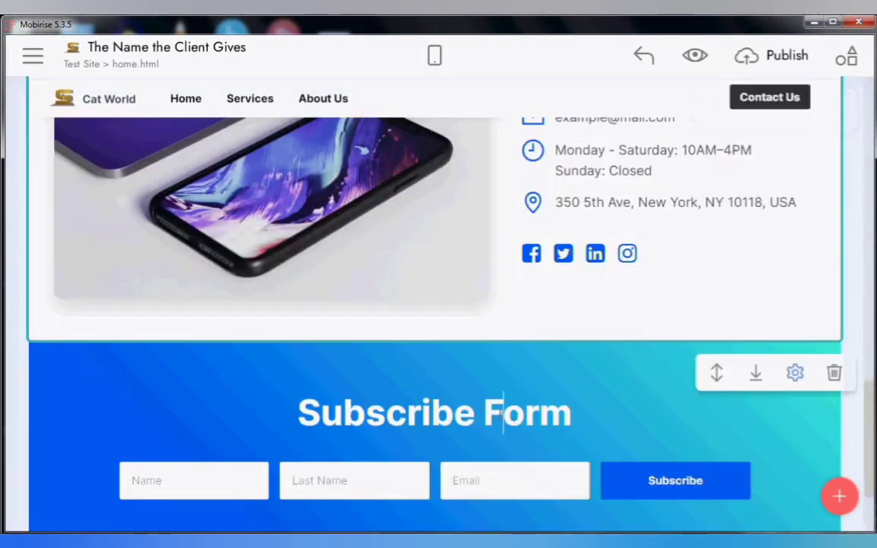
left_click(503, 412)
key("ctrl+a")
type("Do")
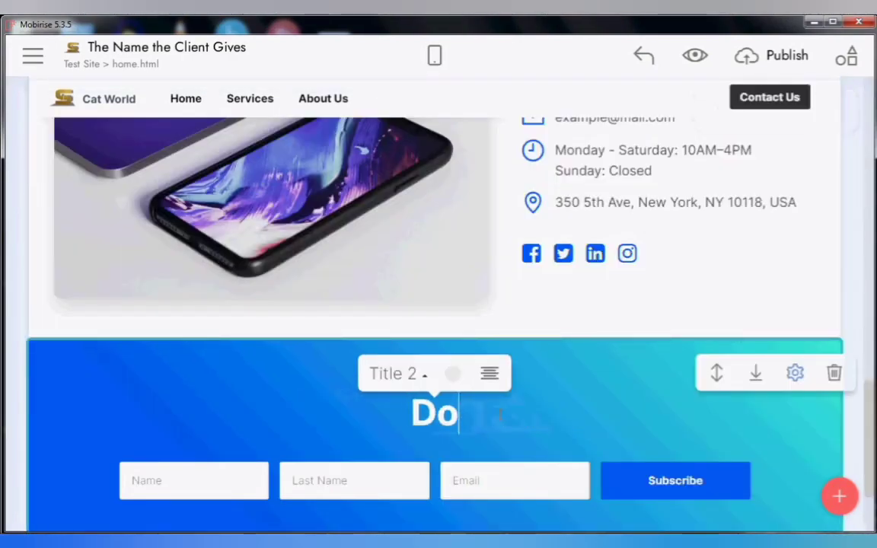
type(" You Want ot")
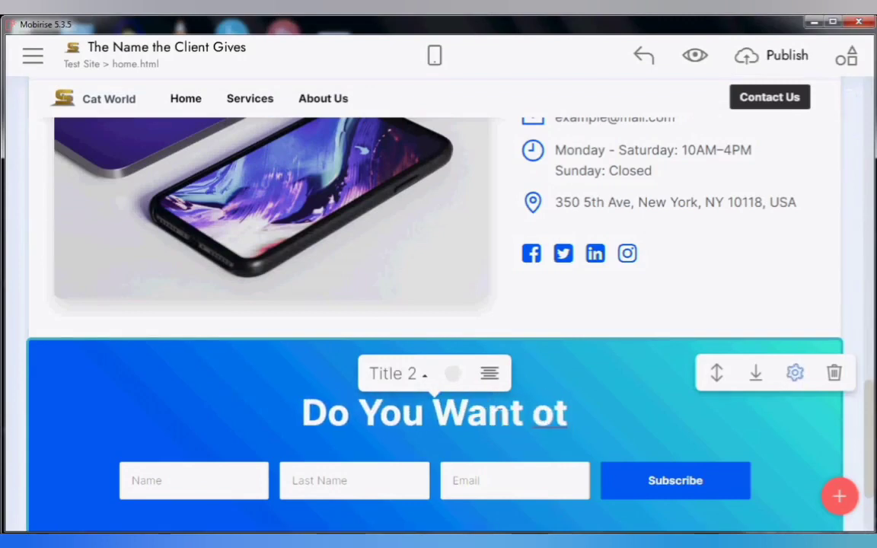
key("BackSpace")
key("BackSpace")
type("To Rent ")
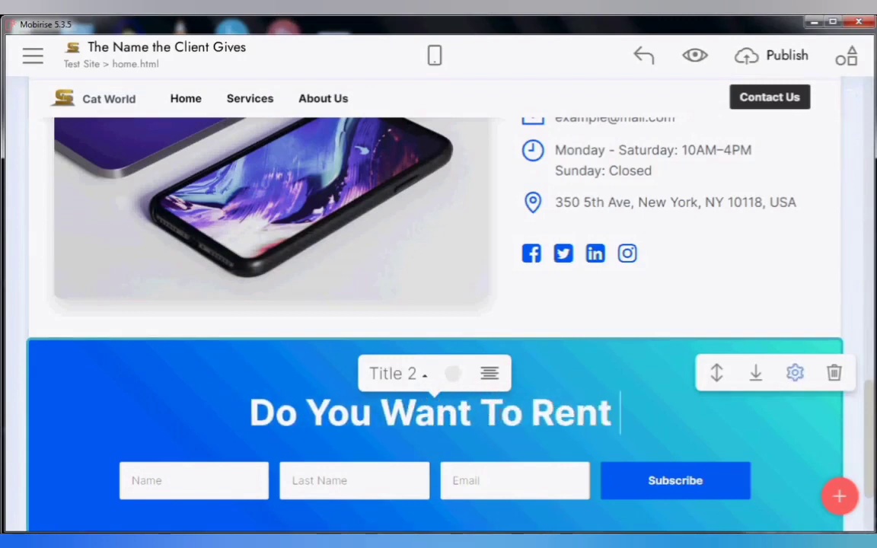
type("a Cat")
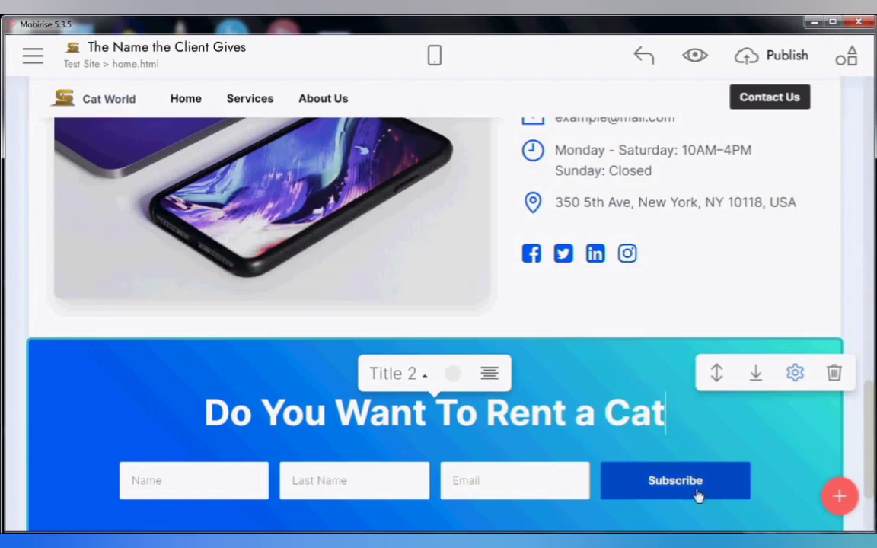
Rename the subscribe button to 'Yes!'.
left_click(697, 481)
key("BackSpace")
key("BackSpace")
key("BackSpace")
key("BackSpace")
key("BackSpace")
key("BackSpace")
key("BackSpace")
key("BackSpace")
key("BackSpace")
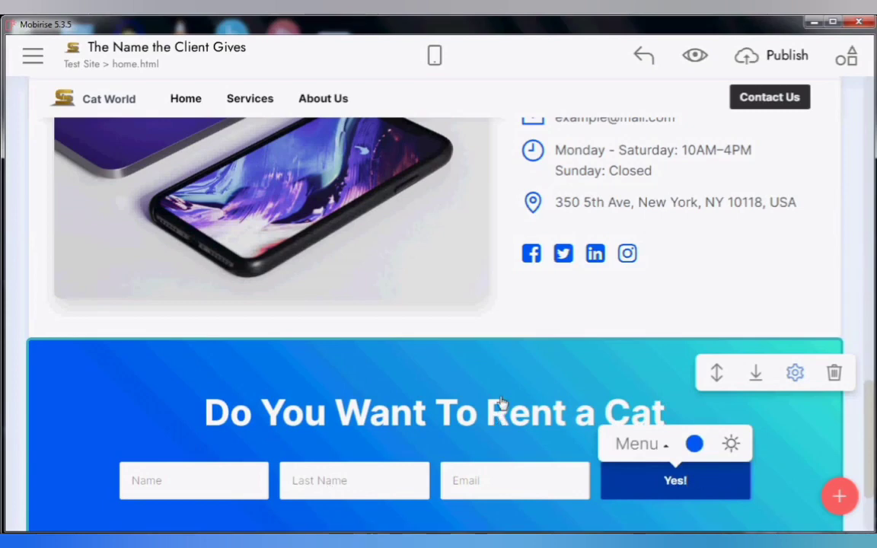
scroll(495, 419, "up", 3)
Replace the placeholder contact phone number with Cat World's number.
left_click(622, 291)
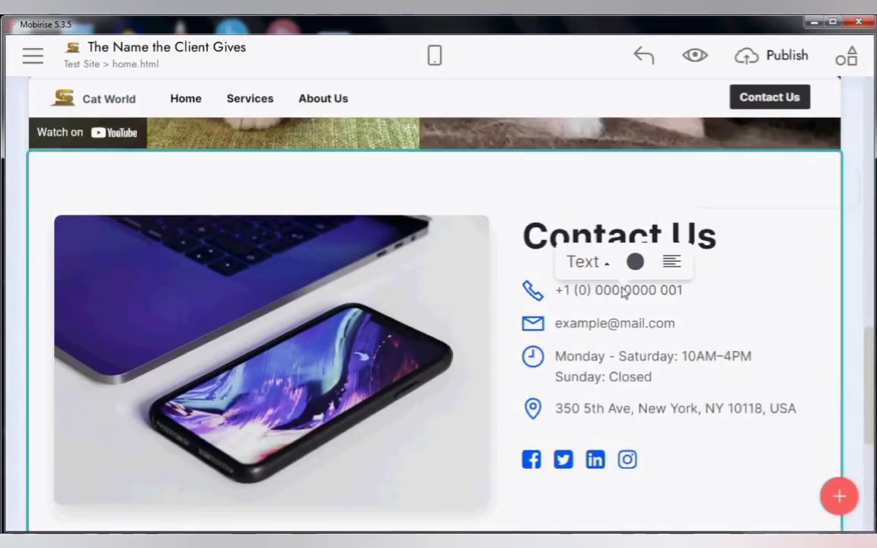
key("BackSpace")
key("BackSpace")
key("BackSpace")
key("BackSpace")
key("BackSpace")
key("BackSpace")
key("BackSpace")
key("BackSpace")
key("BackSpace")
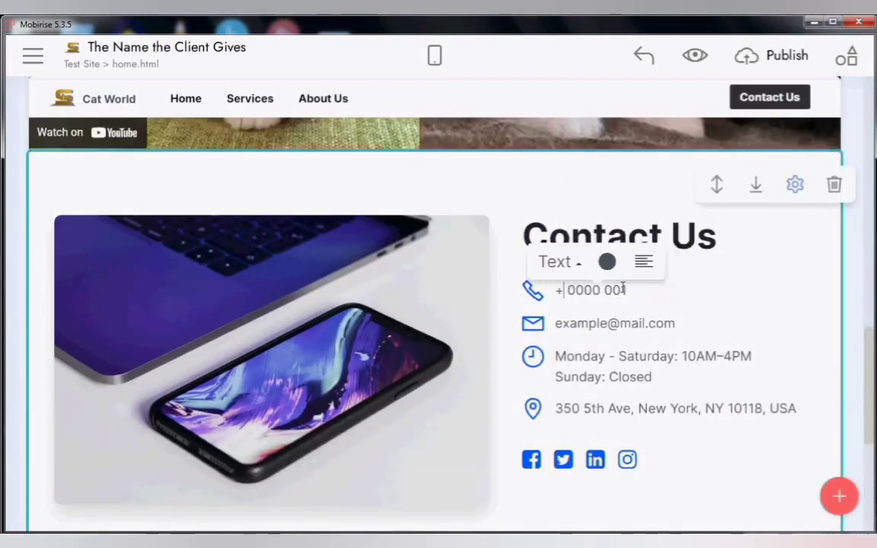
type("234 ")
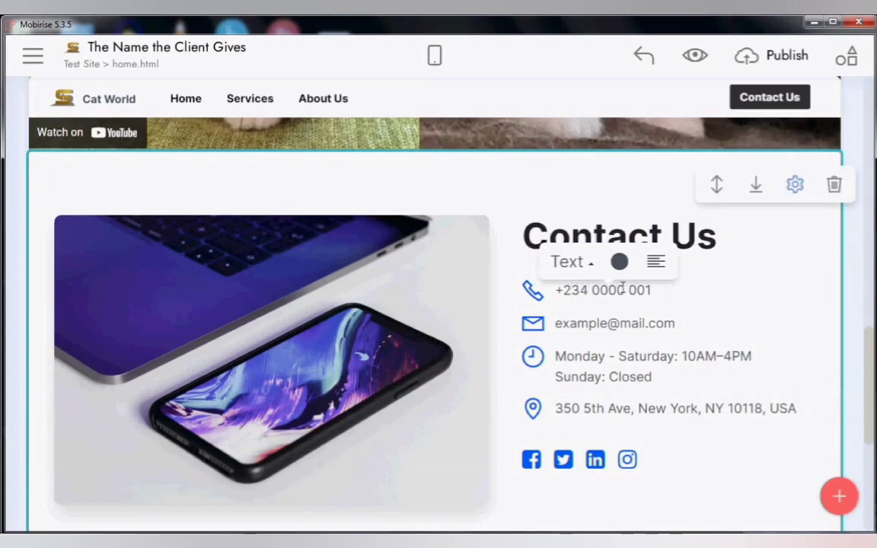
type("0")
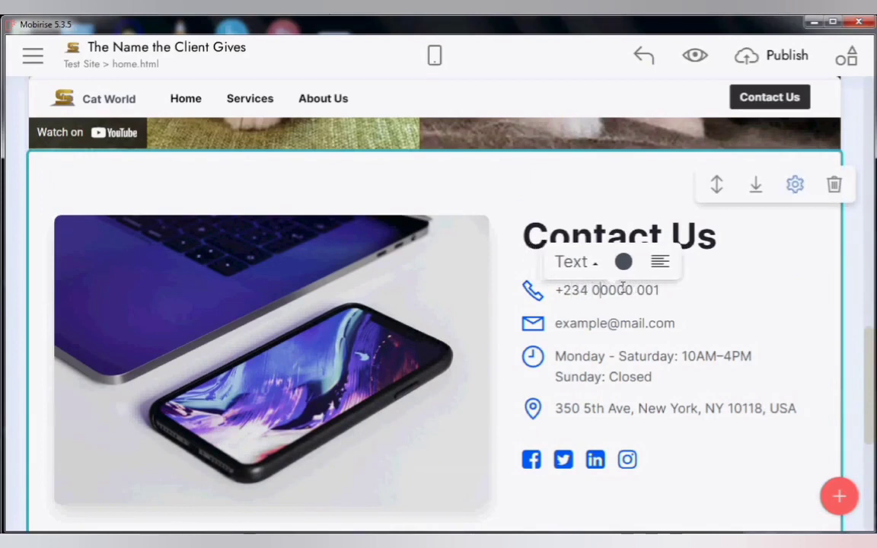
type("80")
key("Delete")
key("Delete")
key("Delete")
key("Delete")
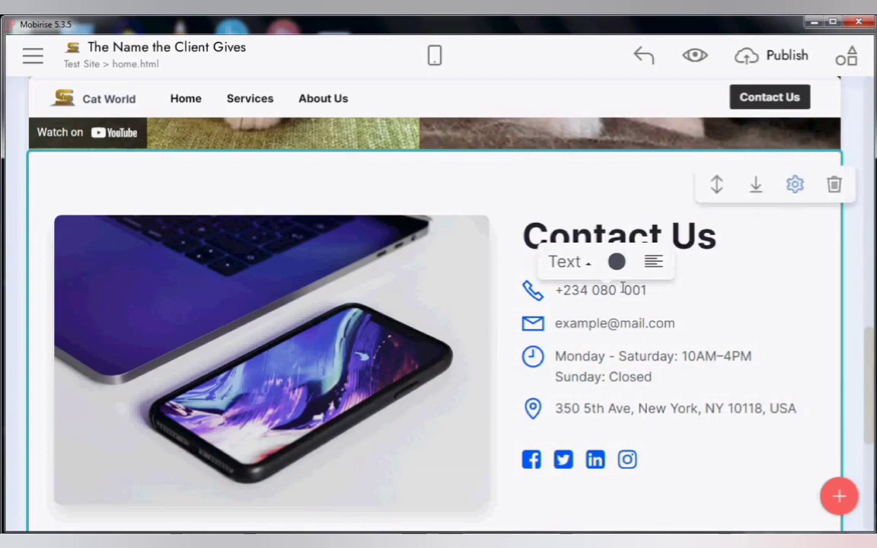
type("9999")
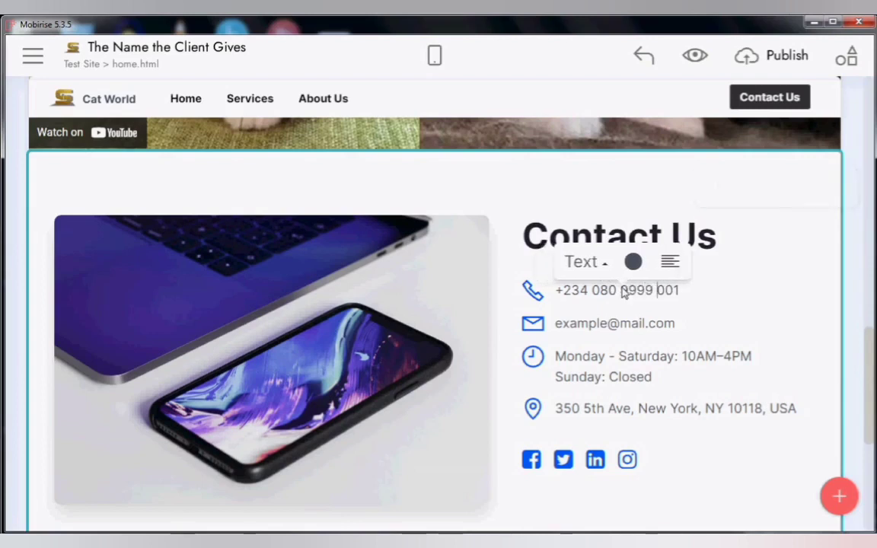
key("Delete")
key("Delete")
key("Delete")
type("8888")
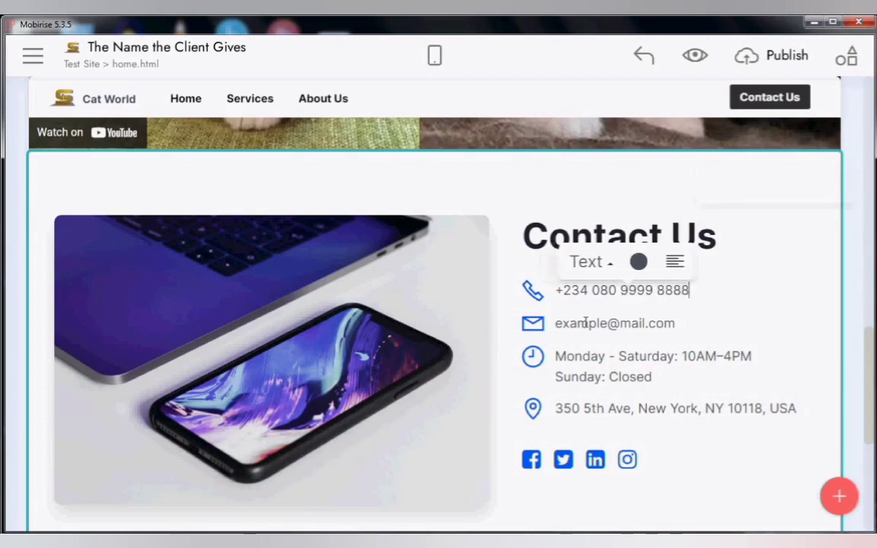
Change the e-mail to a catworld address and the street address to a Nigeria location.
left_click(606, 326)
key("BackSpace")
key("BackSpace")
key("BackSpace")
key("BackSpace")
key("BackSpace")
key("BackSpace")
key("BackSpace")
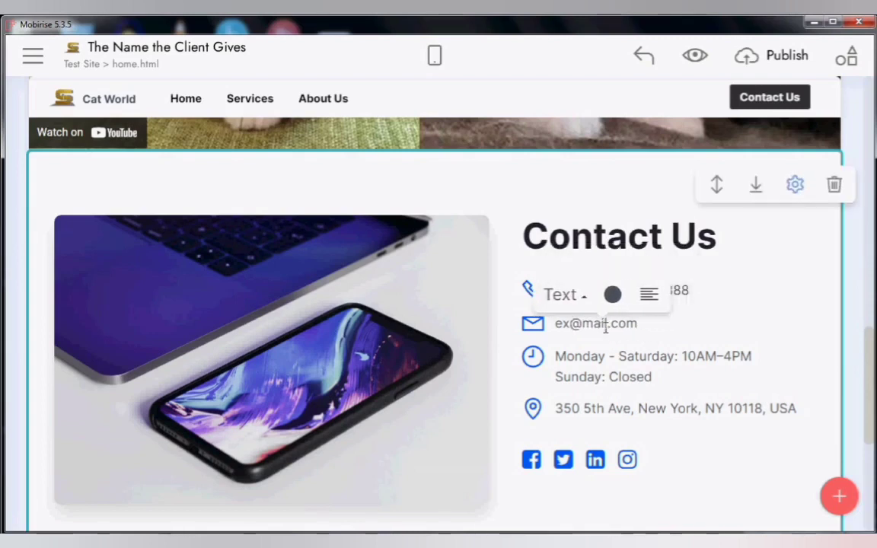
type("catworld")
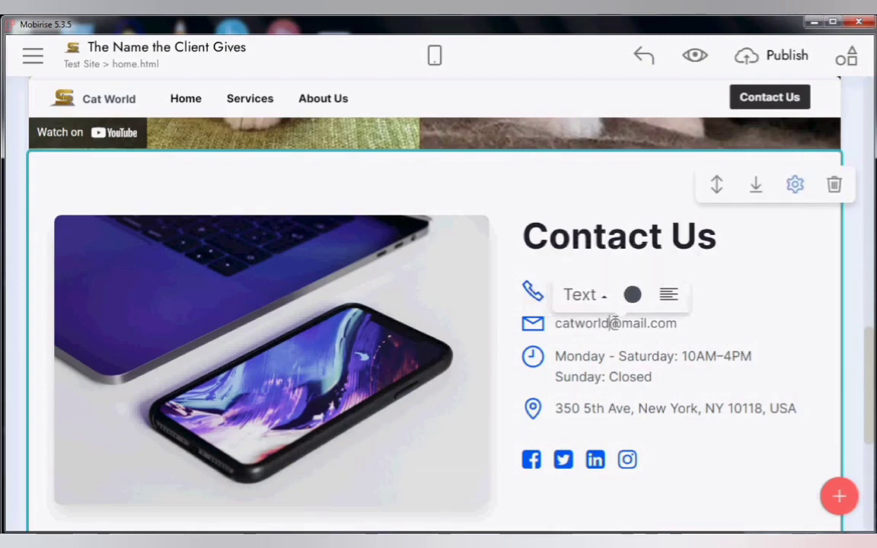
triple_click(665, 415)
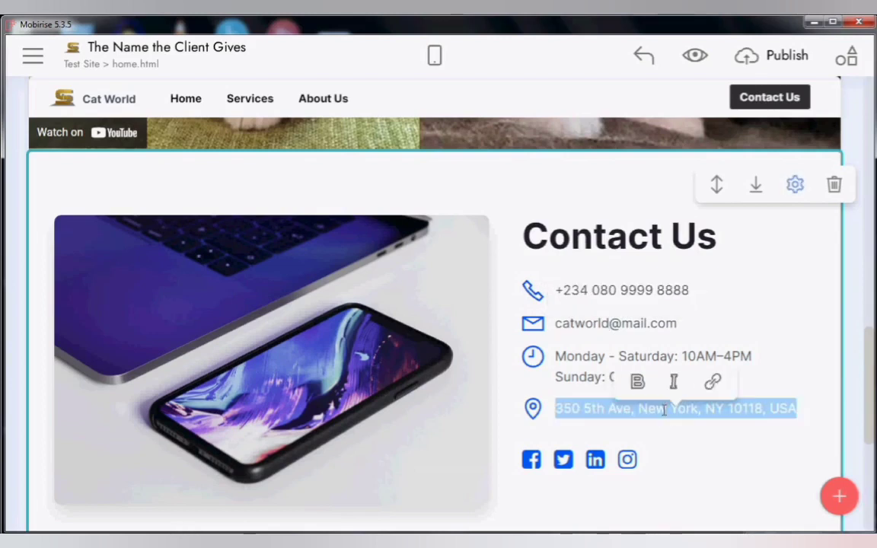
type("Somewher i")
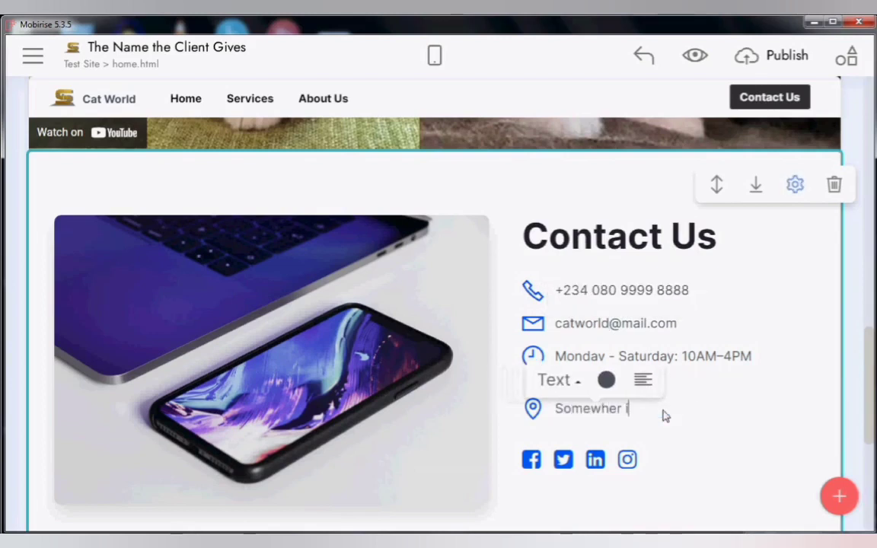
type("n Nigeria")
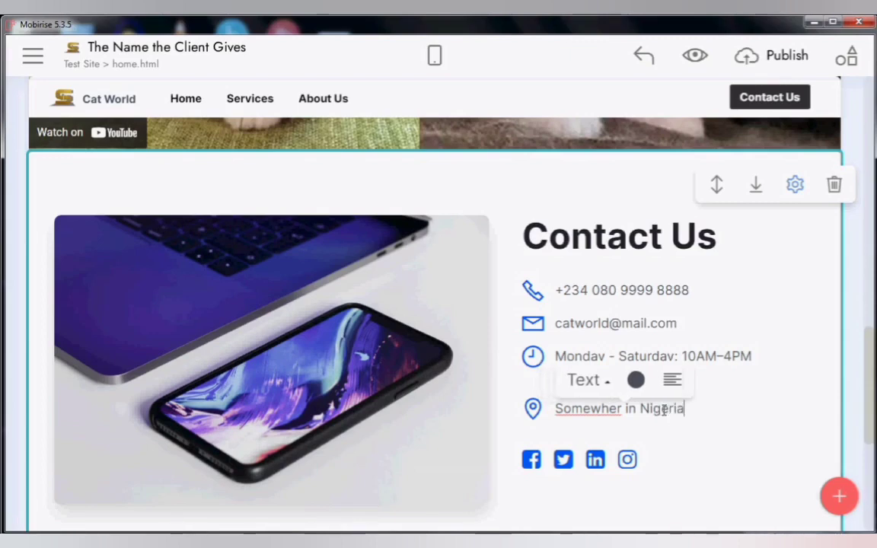
key("Left")
key("Left")
key("Left")
key("Left")
key("Left")
key("Left")
key("Left")
key("Left")
key("Left")
key("Left")
key("Left")
type("e")
scroll(723, 474, "down", 3)
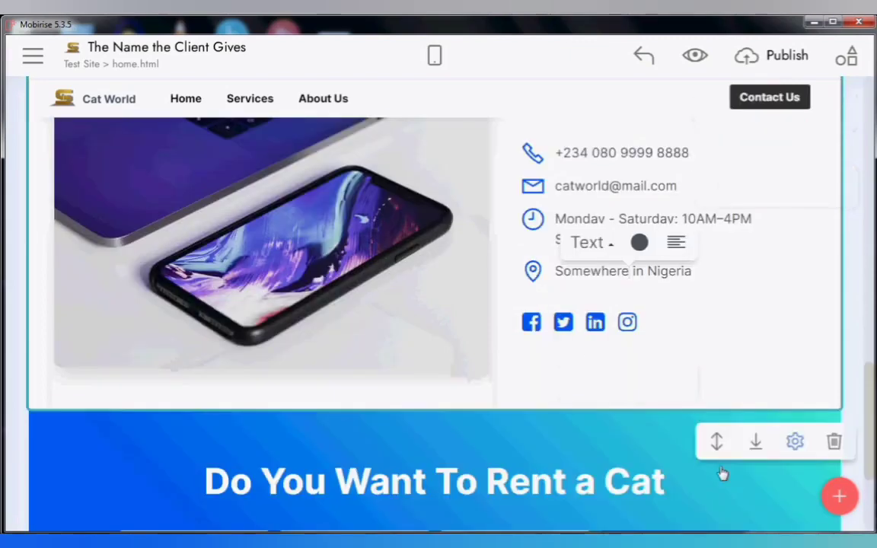
Change the Facebook icon's web address from mobirise to catworld.
left_click(534, 330)
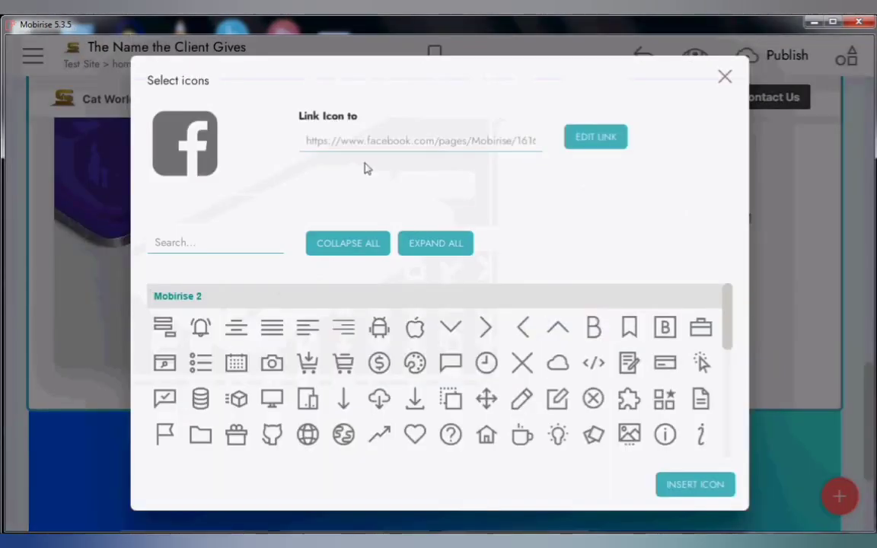
left_click(439, 142)
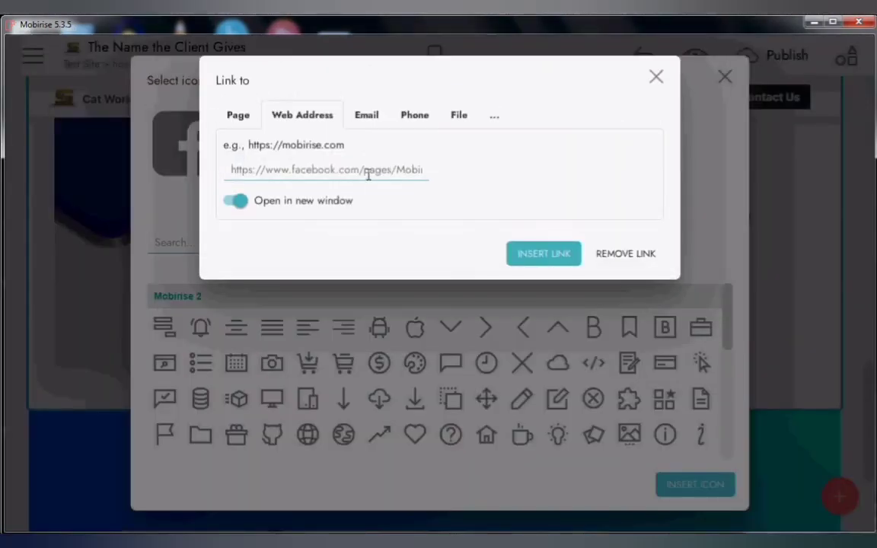
left_click(368, 171)
key("Delete")
key("Delete")
key("Delete")
key("Delete")
key("Delete")
key("Delete")
key("Delete")
key("Delete")
key("Delete")
key("Delete")
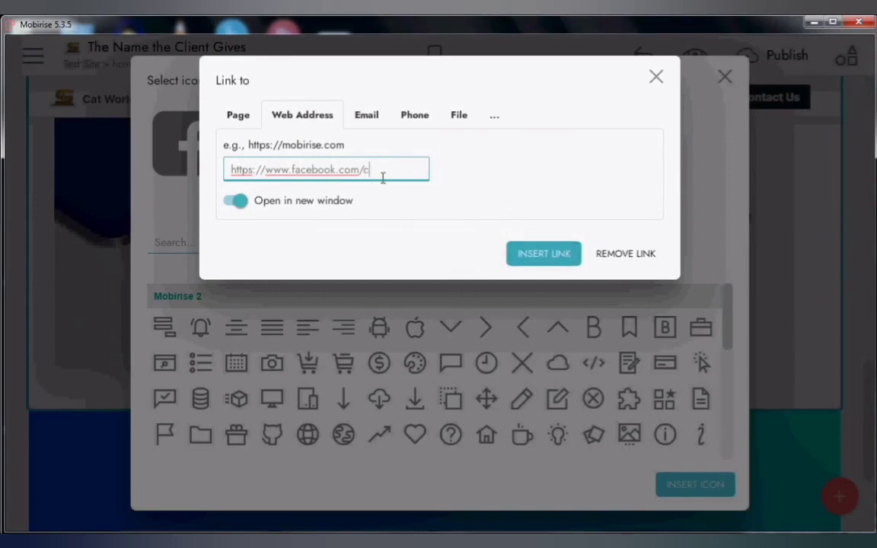
type("catworl")
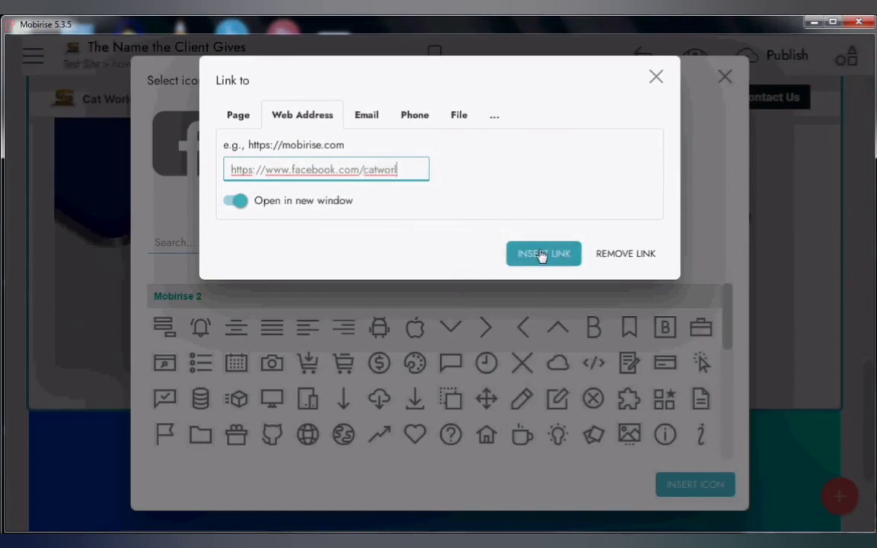
type("d")
left_click(542, 255)
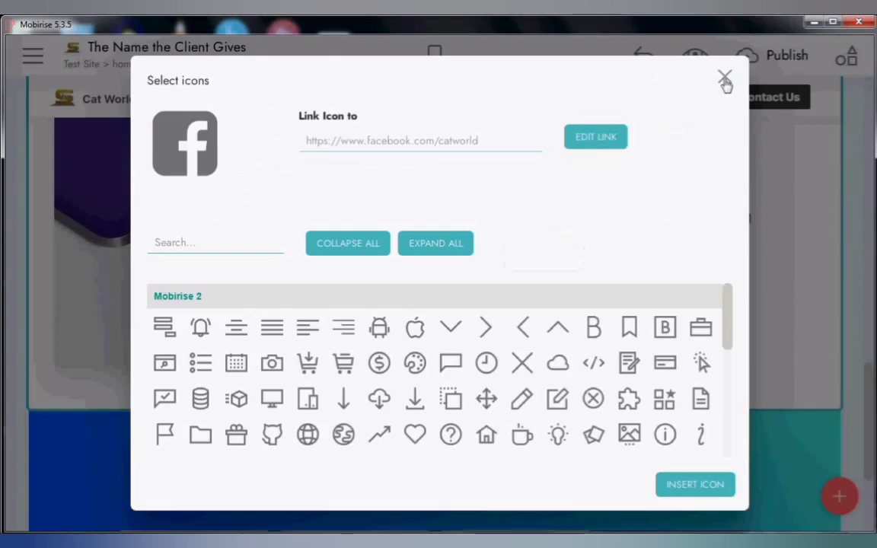
left_click(724, 80)
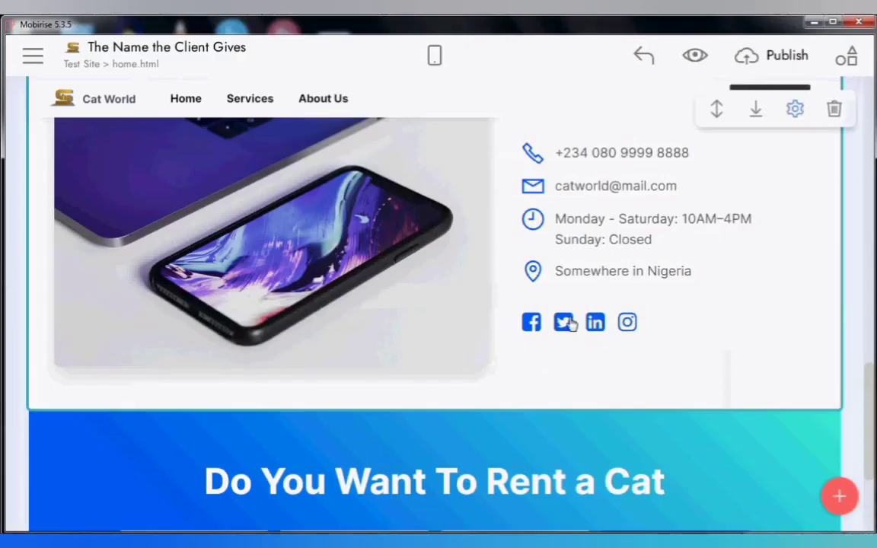
left_click(532, 324)
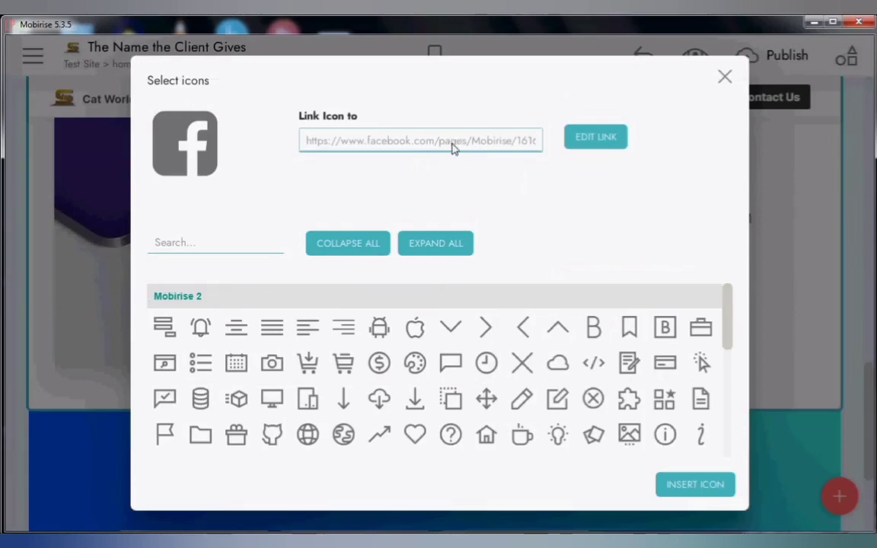
left_click(454, 148)
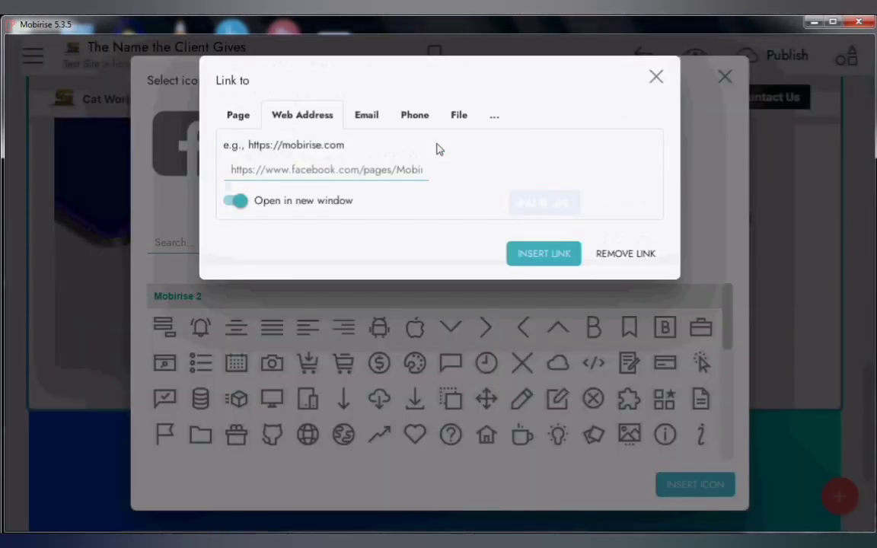
left_click(365, 174)
key("Delete")
key("Delete")
key("Delete")
key("Delete")
key("Delete")
key("Delete")
key("Delete")
key("Delete")
key("Delete")
key("Delete")
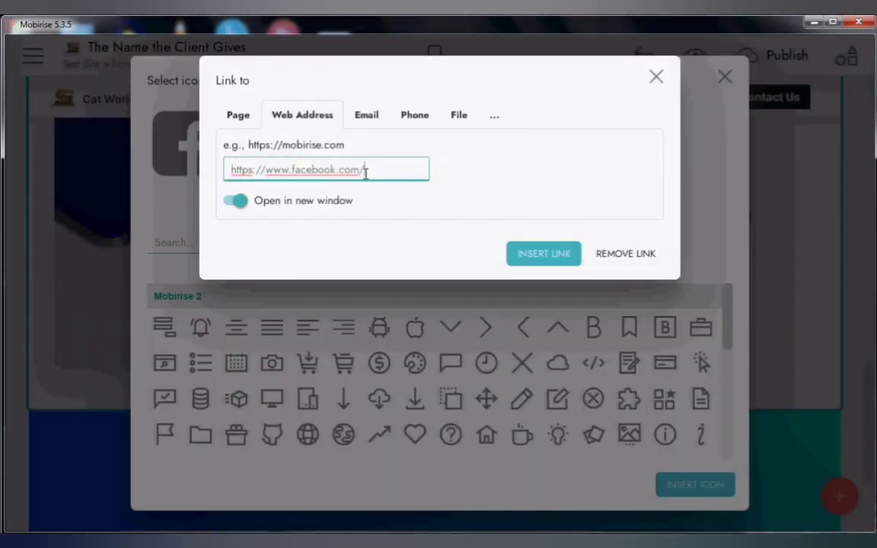
left_click(560, 259)
left_click(695, 488)
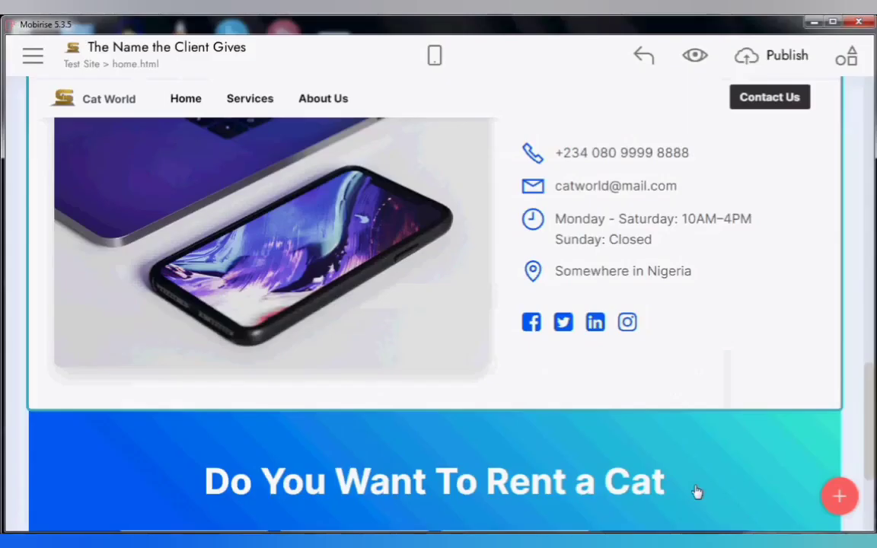
Point the Twitter and LinkedIn icons to catworld web addresses.
left_click(565, 328)
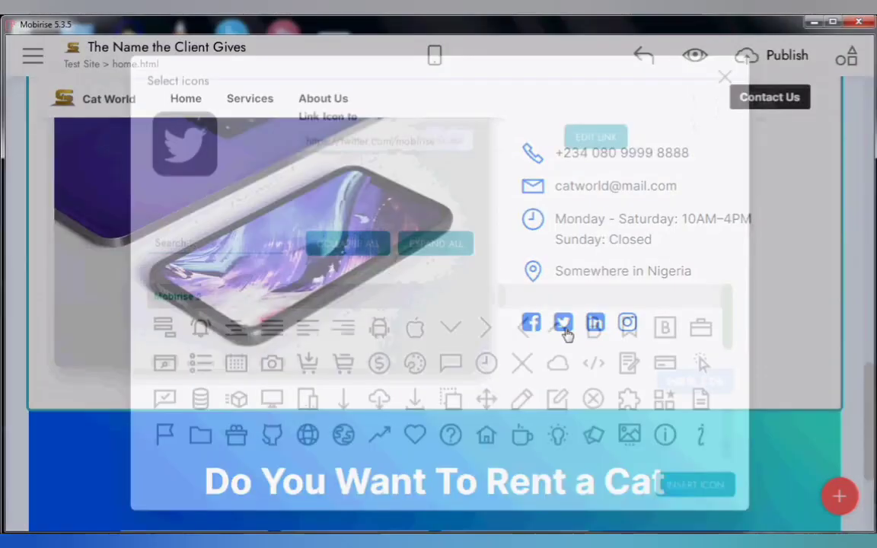
left_click(452, 146)
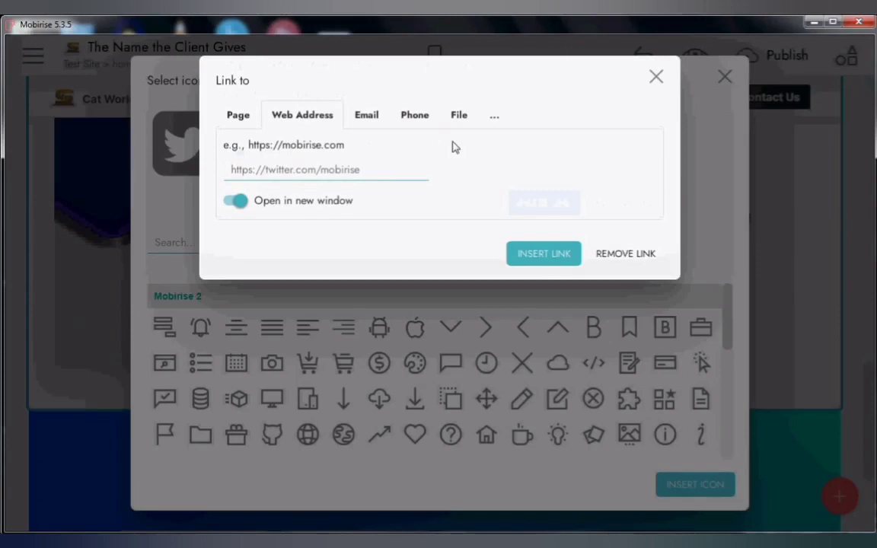
left_click(374, 171)
key("BackSpace")
key("BackSpace")
key("BackSpace")
key("BackSpace")
key("BackSpace")
key("BackSpace")
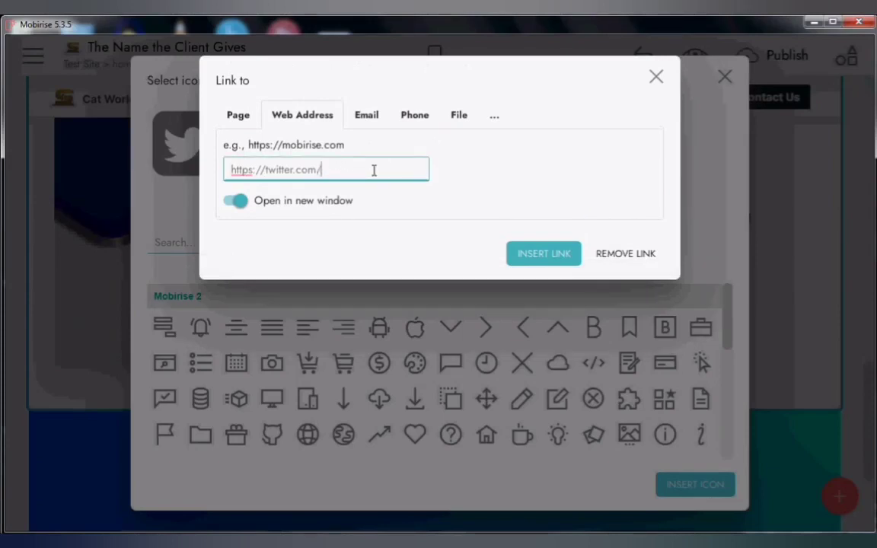
left_click(540, 257)
left_click(701, 492)
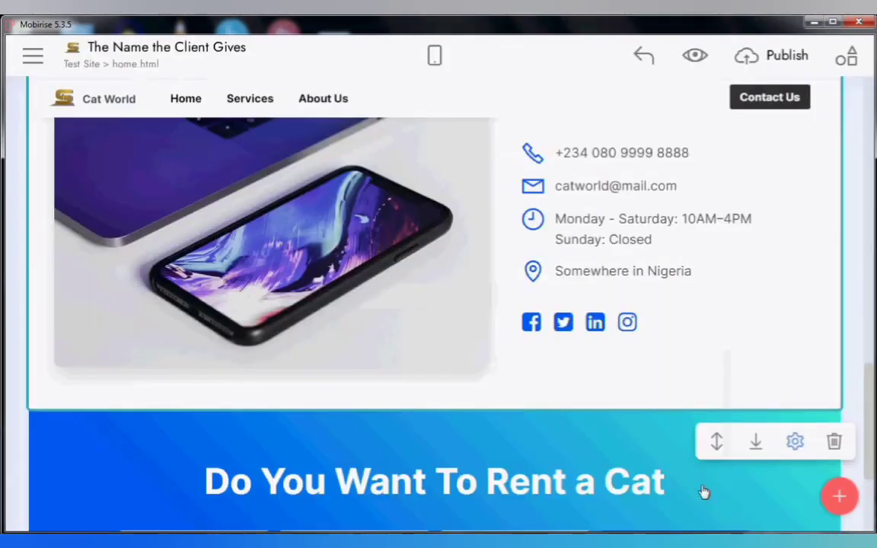
left_click(596, 323)
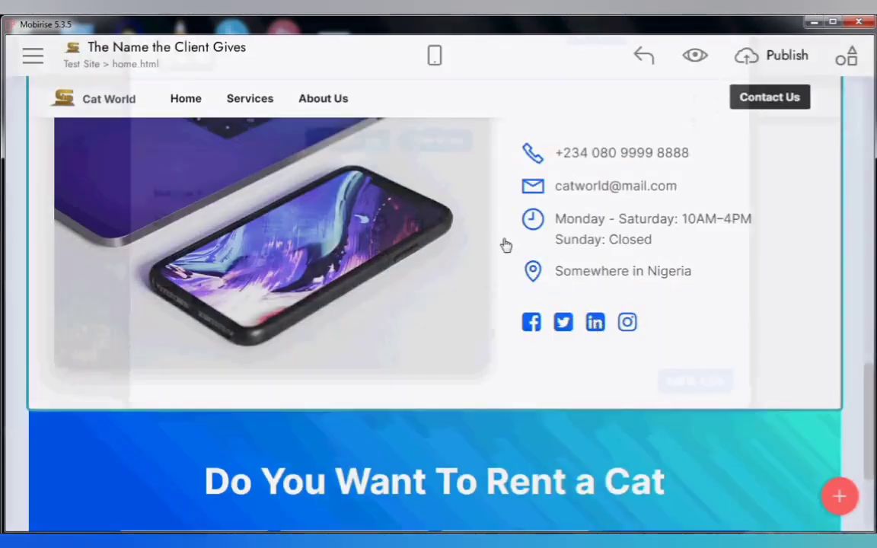
left_click(490, 147)
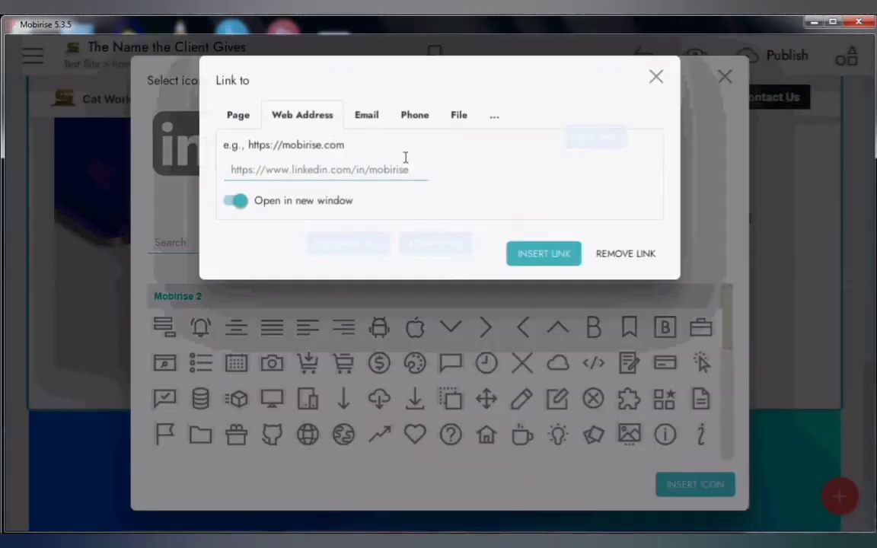
left_click(412, 171)
key("BackSpace")
key("BackSpace")
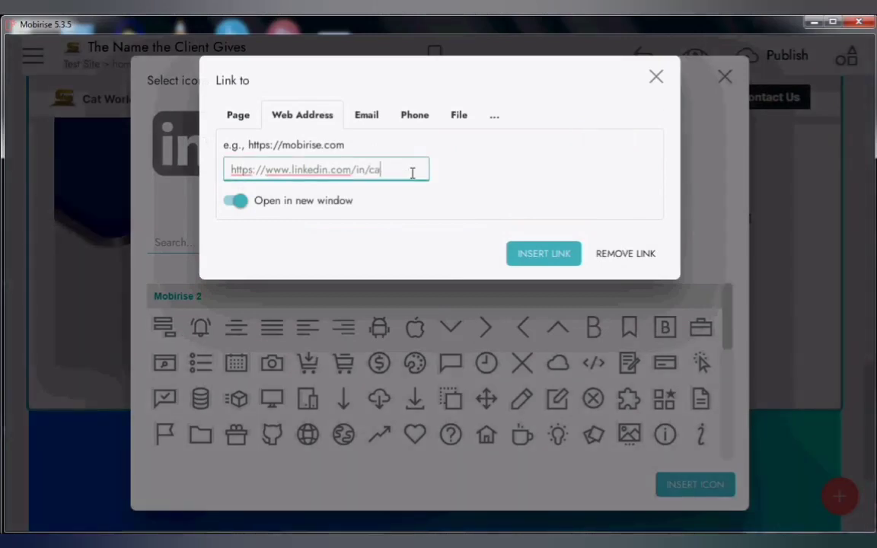
left_click(525, 252)
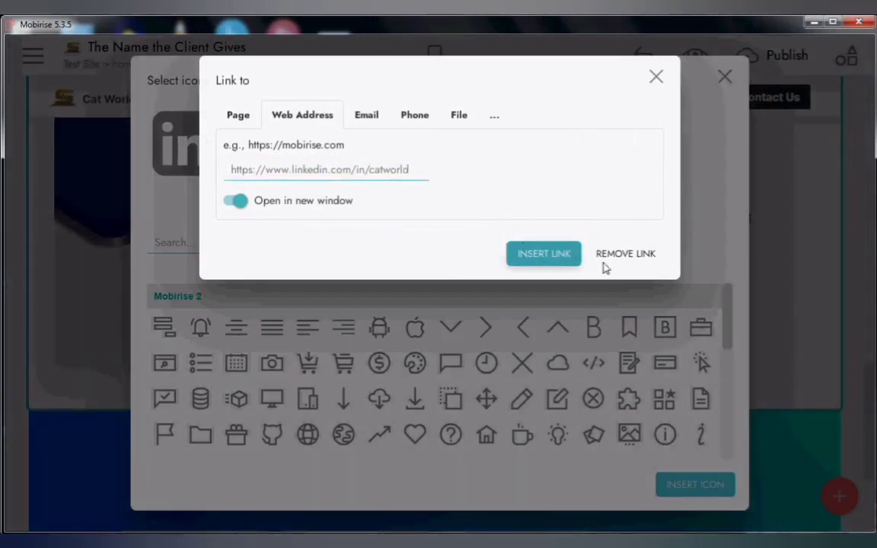
left_click(699, 489)
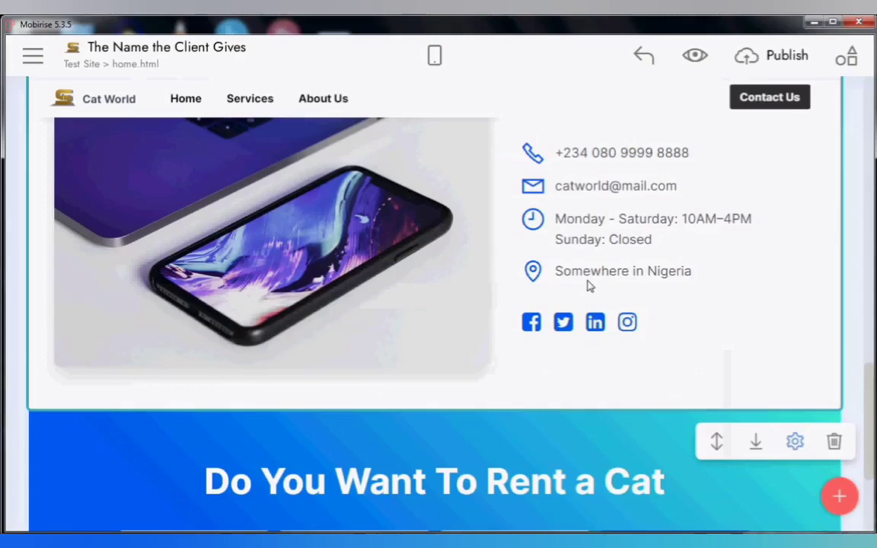
Clear part of the Instagram icon's link, then abandon the edit and inspect its context options.
left_click(628, 322)
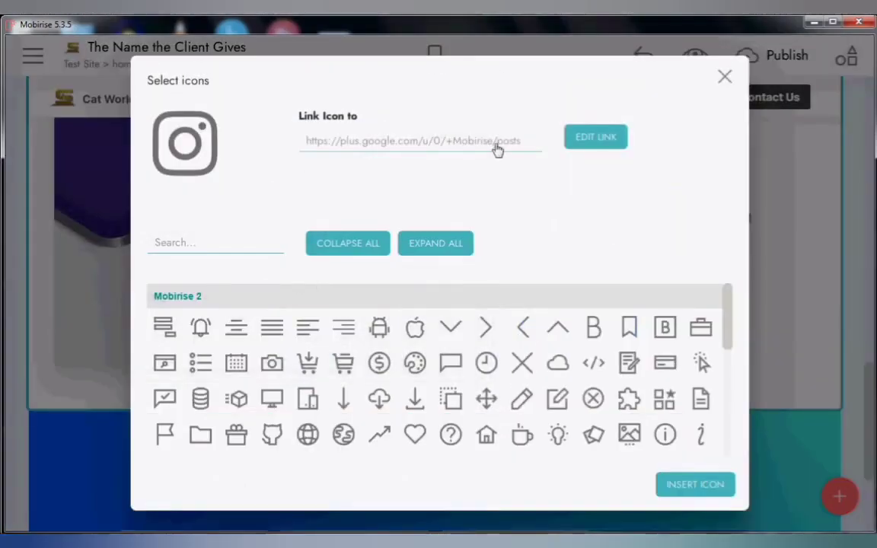
left_click(495, 148)
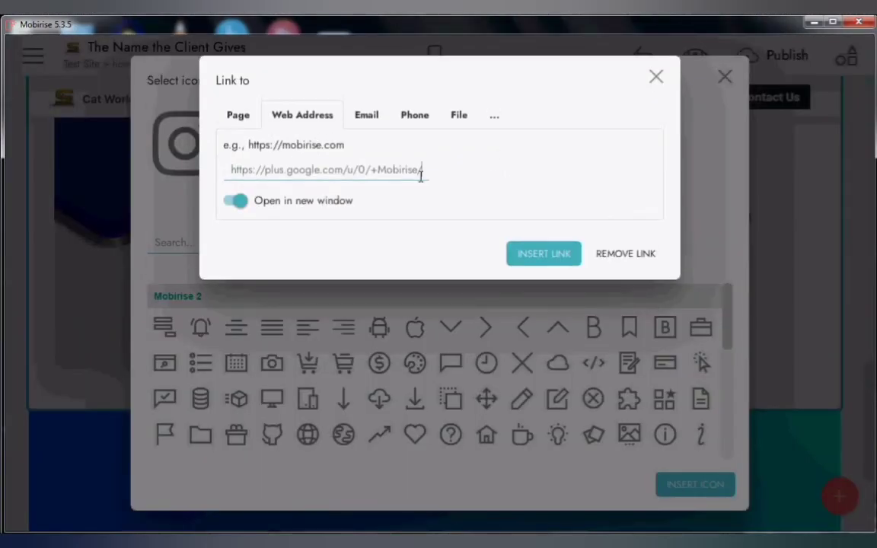
left_click(420, 171)
key("BackSpace")
key("BackSpace")
key("BackSpace")
key("BackSpace")
key("BackSpace")
key("BackSpace")
key("BackSpace")
key("BackSpace")
key("BackSpace")
key("BackSpace")
key("BackSpace")
key("BackSpace")
key("BackSpace")
key("BackSpace")
key("BackSpace")
key("BackSpace")
key("BackSpace")
key("BackSpace")
key("BackSpace")
key("BackSpace")
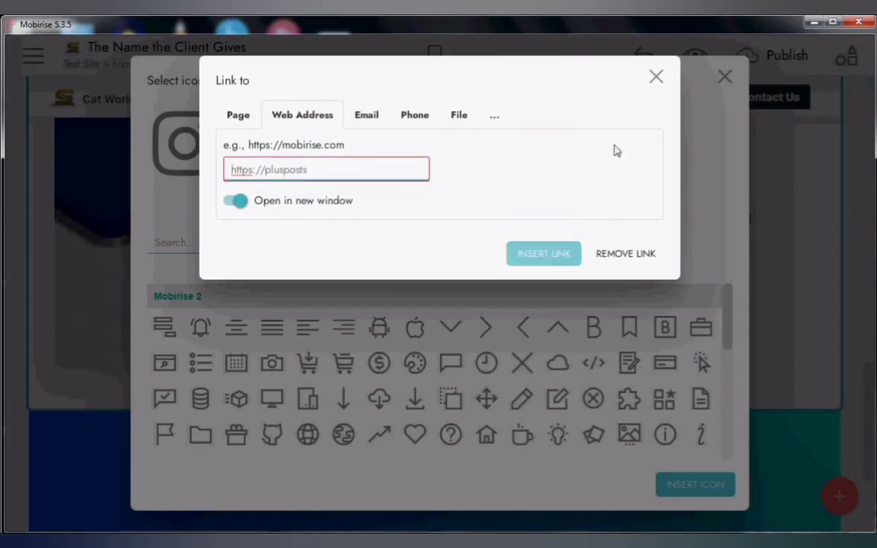
key("Escape")
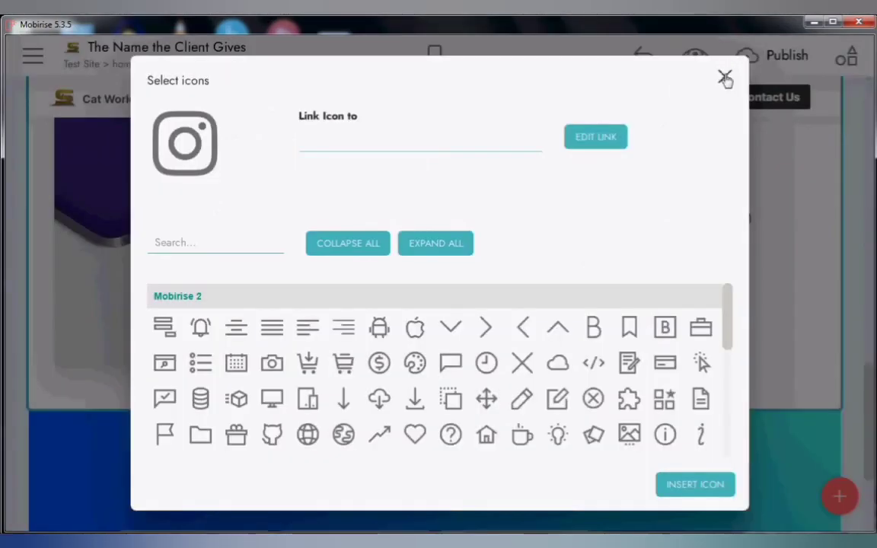
left_click(726, 78)
right_click(628, 333)
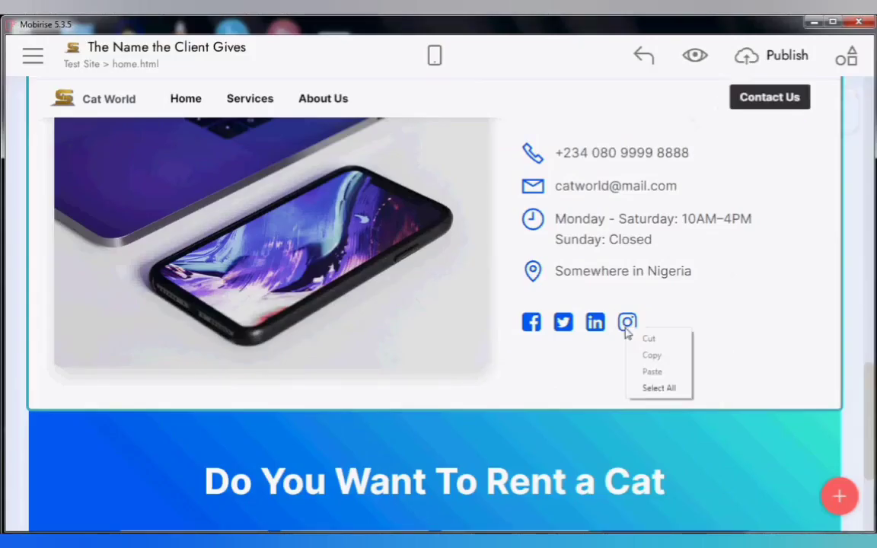
left_click(710, 285)
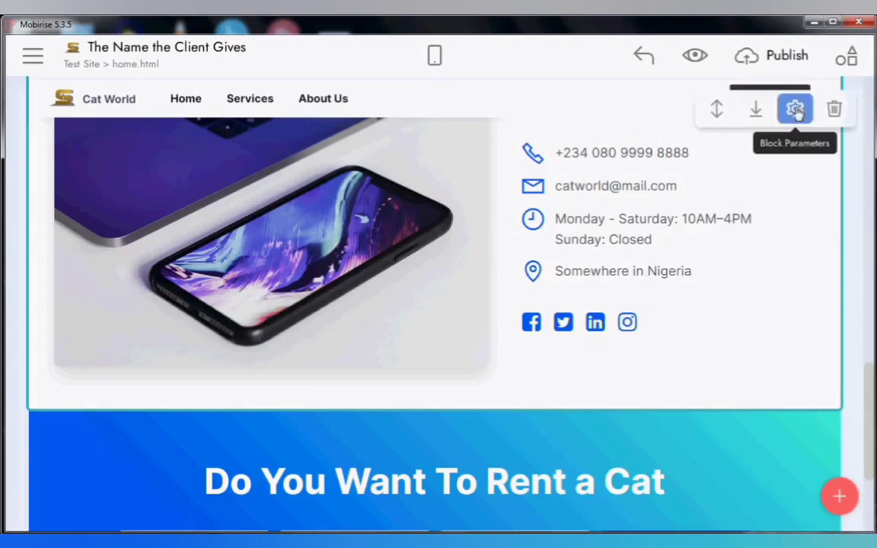
Lower the contact block's Social Count by one, leaving three social icons.
left_click(795, 111)
scroll(712, 427, "down", 2)
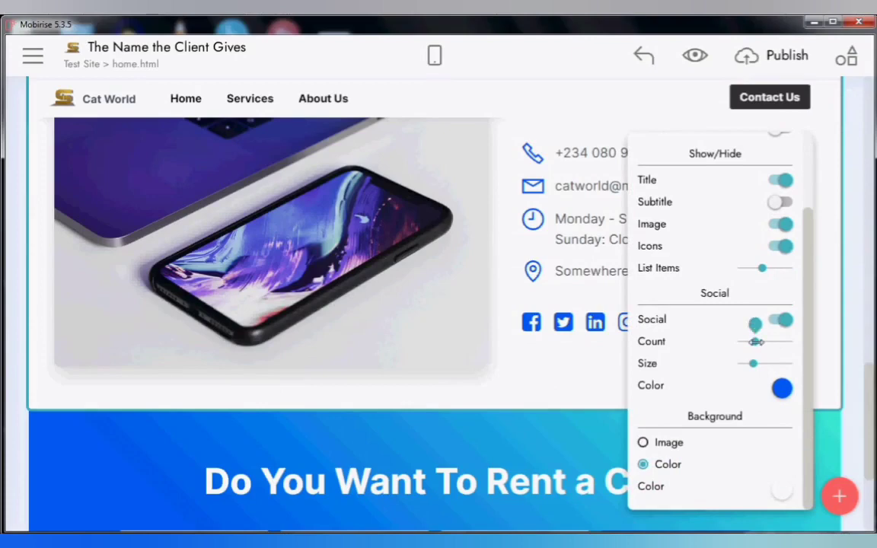
left_click_drag(758, 341, 749, 342)
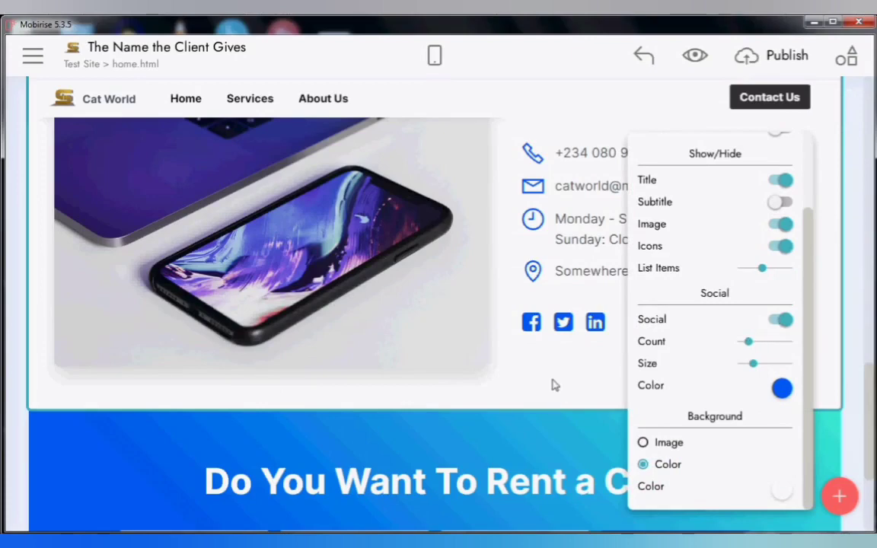
left_click(586, 372)
scroll(637, 385, "down", 1)
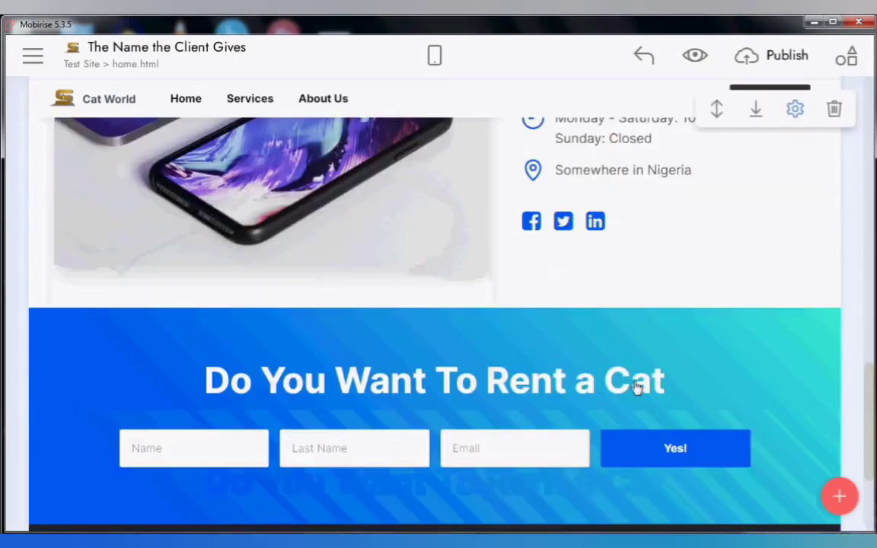
scroll(636, 387, "down", 1)
Replace 'Mobirise' in the footer copyright line with 'Cat World Tutorial'.
left_click(397, 471)
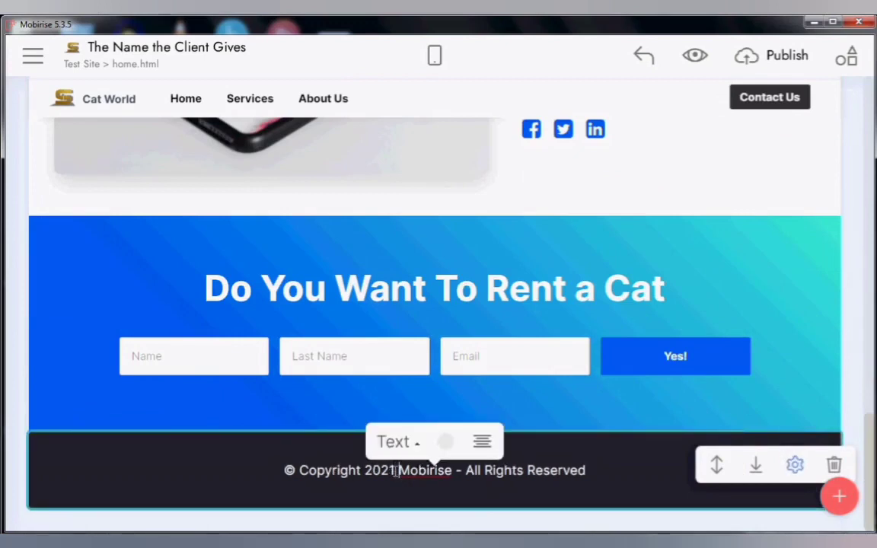
key("Delete")
key("Delete")
key("Delete")
key("Delete")
key("Delete")
key("Delete")
key("Delete")
key("Delete")
type("Cat ")
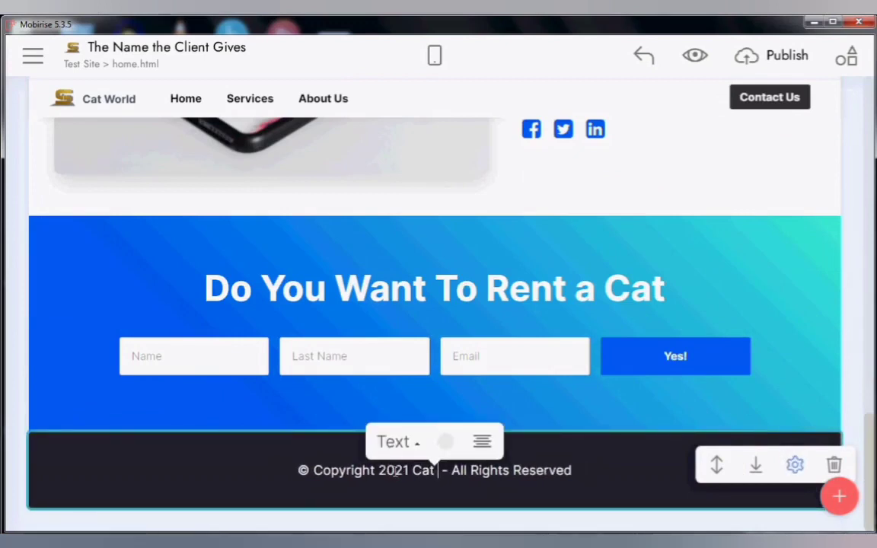
type("World Tur")
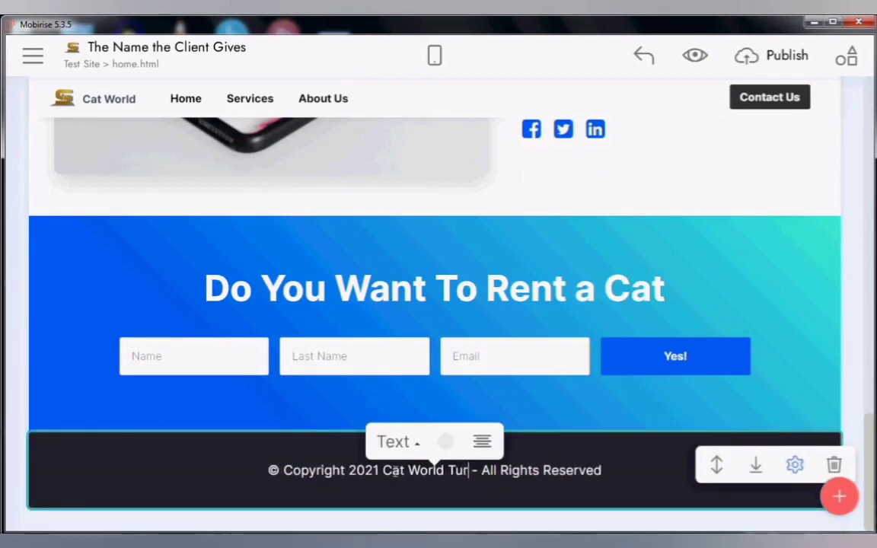
type("orial")
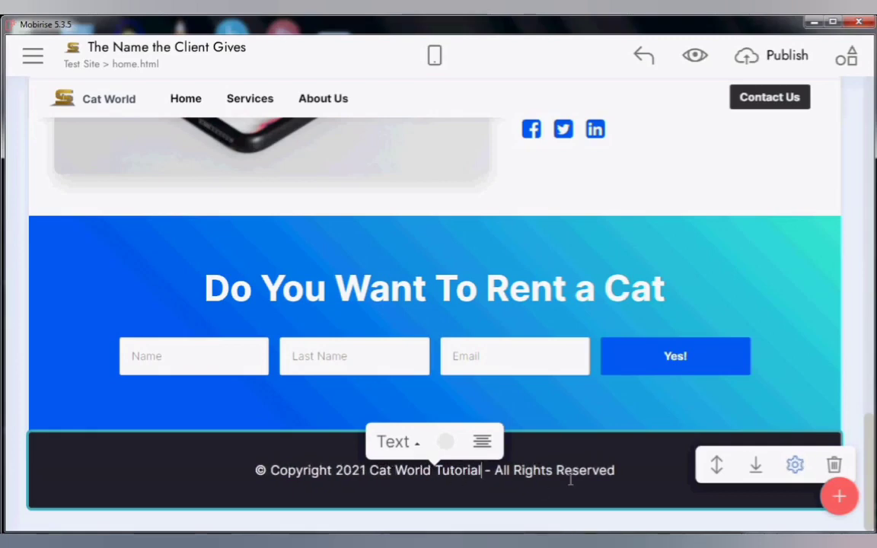
scroll(570, 479, "up", 5)
scroll(572, 486, "up", 10)
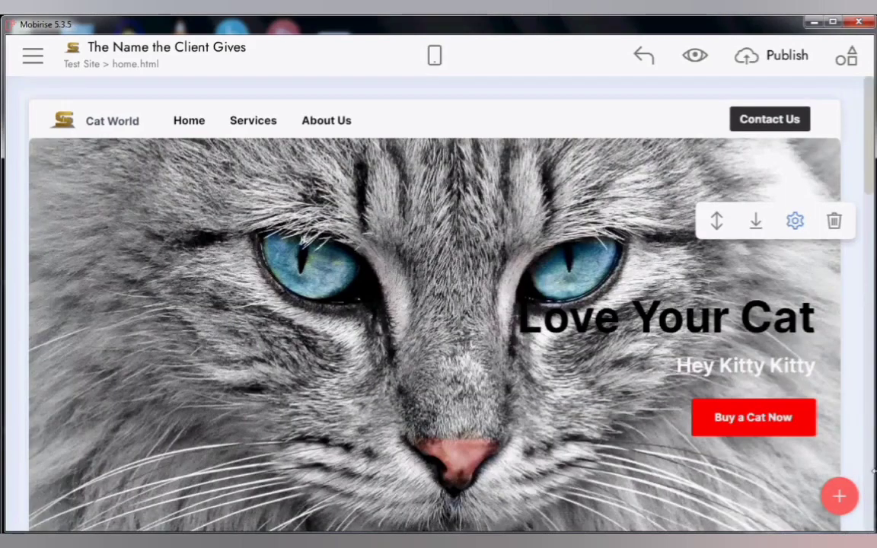
Link the Buy a Cat Now button to the somewhereontheinternet catworldcoupon web address.
left_click(734, 416)
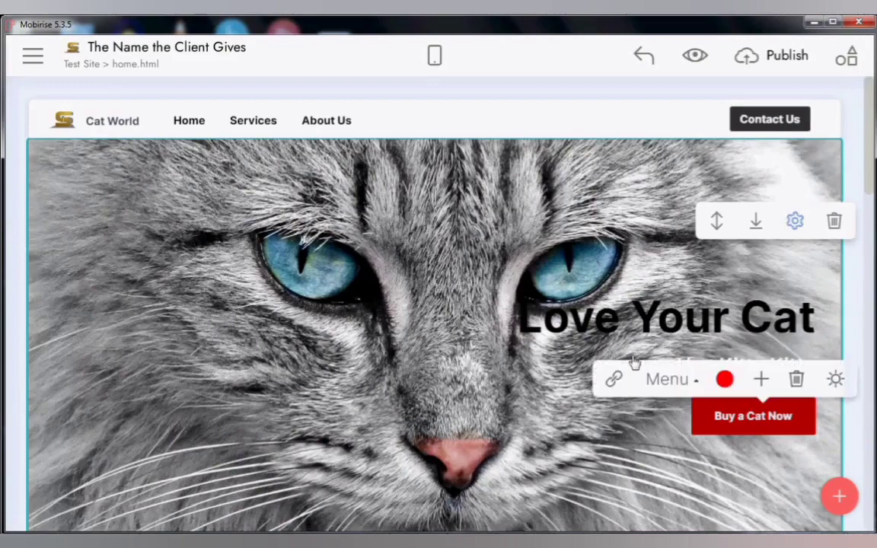
left_click(614, 380)
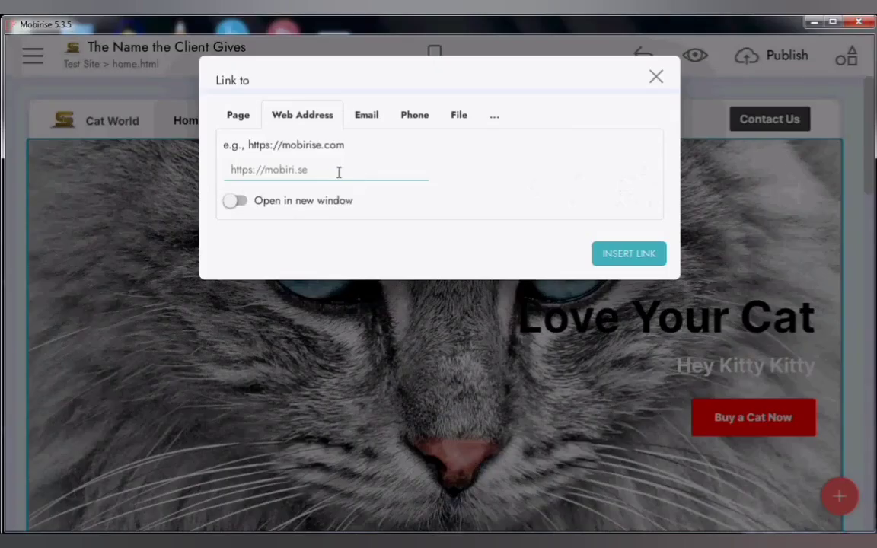
left_click(339, 172)
key("BackSpace")
key("BackSpace")
key("BackSpace")
key("BackSpace")
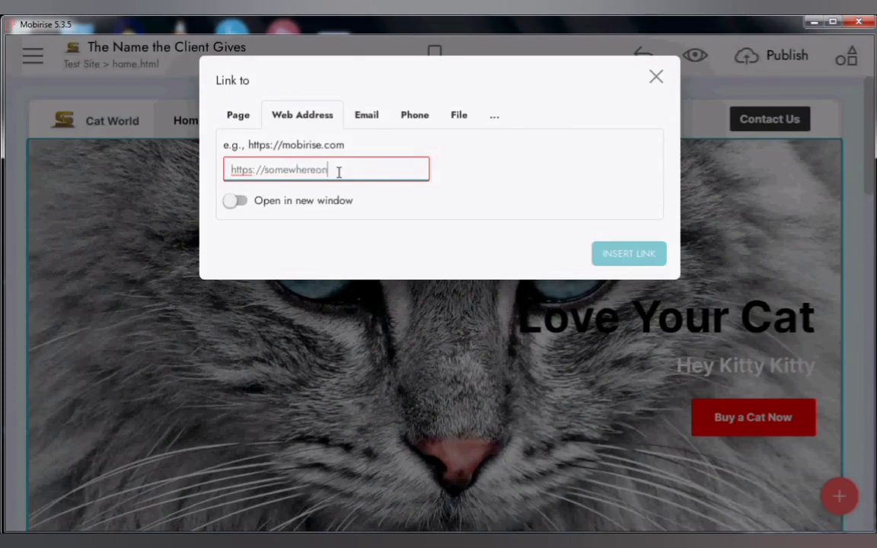
type("theinternet/catwor")
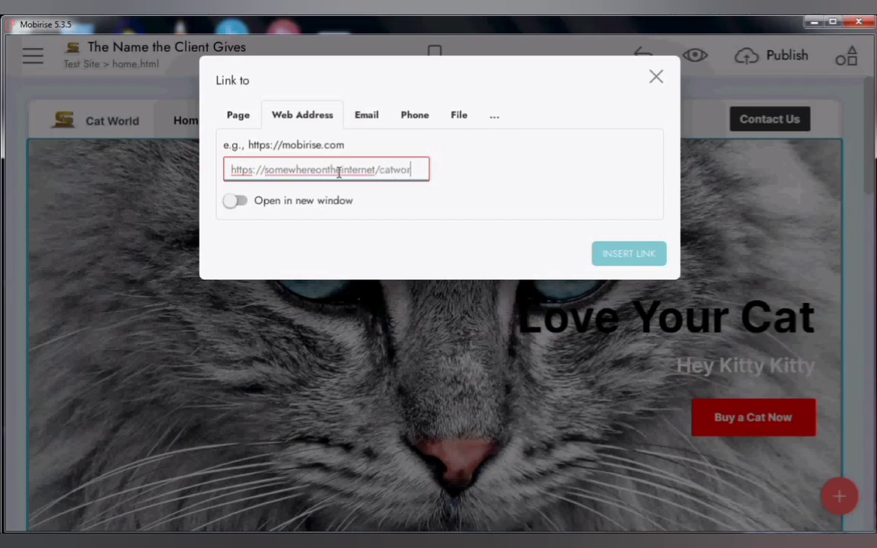
type("ldcoupon")
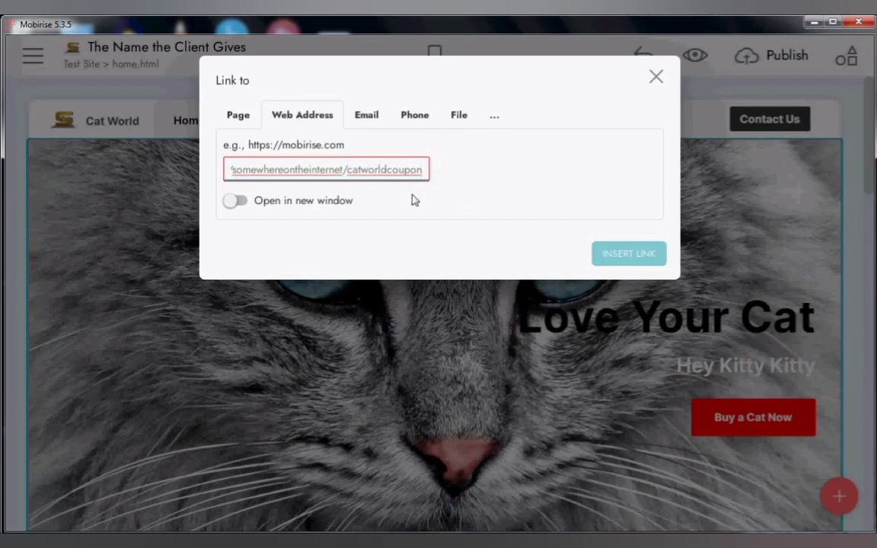
type(".com")
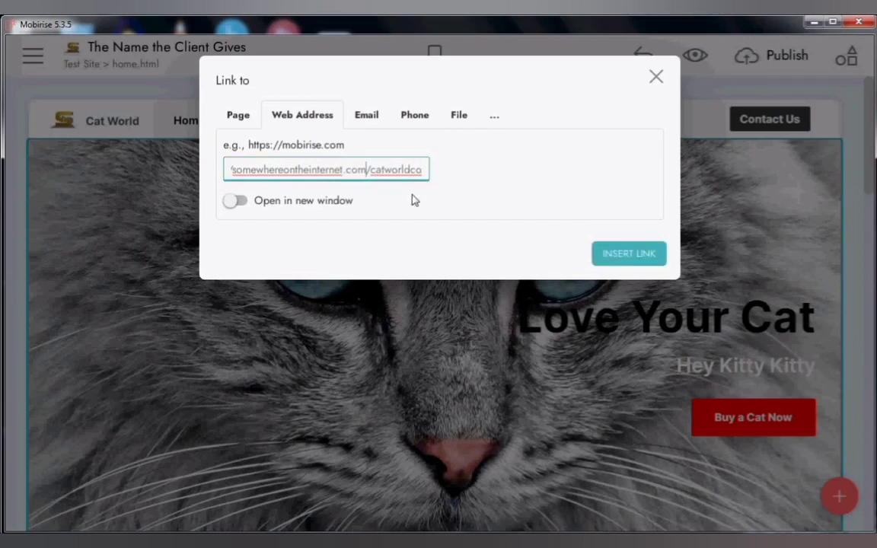
left_click(644, 253)
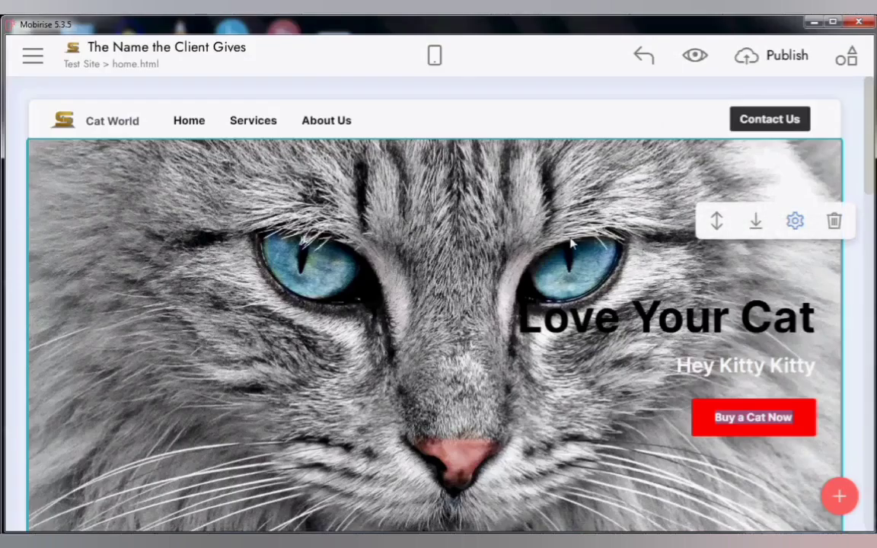
scroll(571, 242, "down", 15)
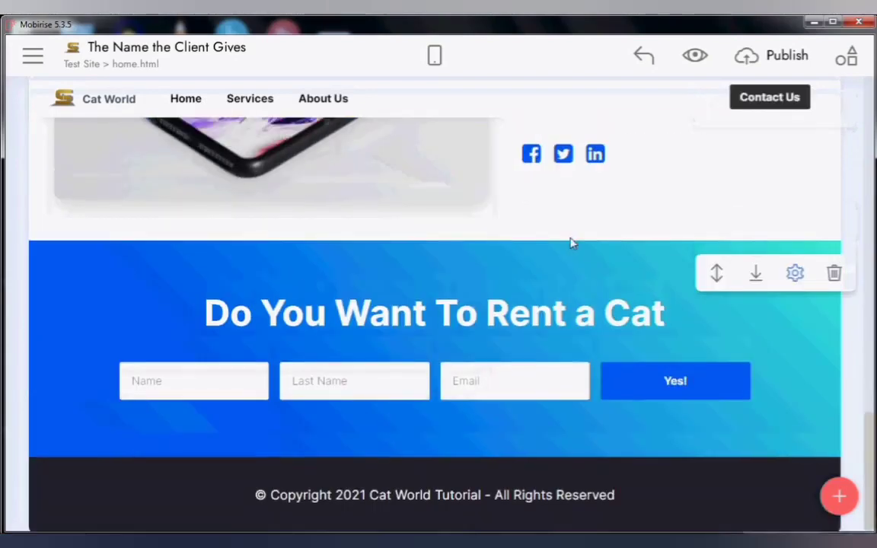
scroll(572, 242, "up", 15)
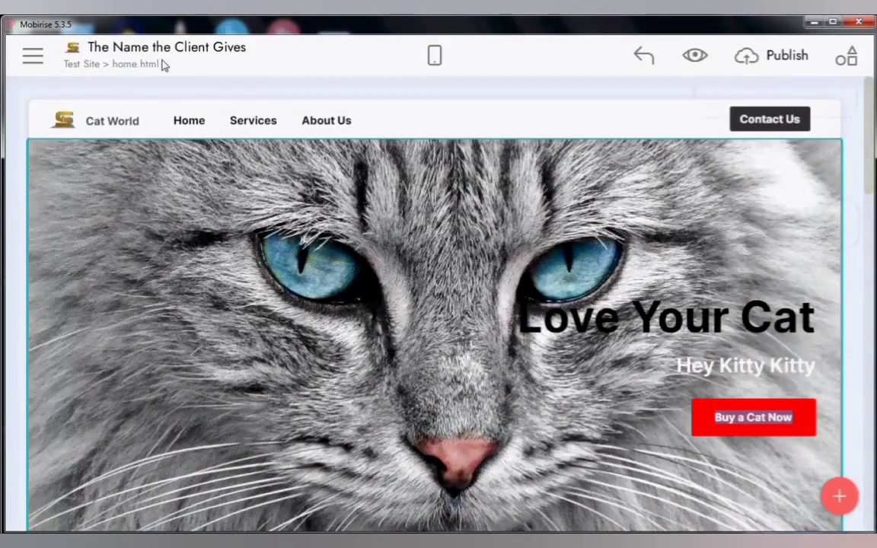
scroll(370, 229, "down", 10)
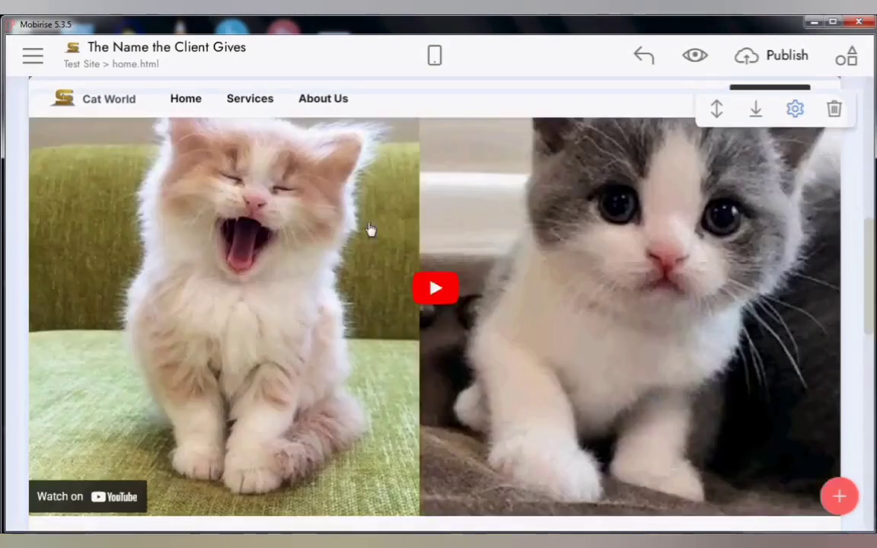
scroll(369, 229, "up", 6)
scroll(369, 228, "up", 3)
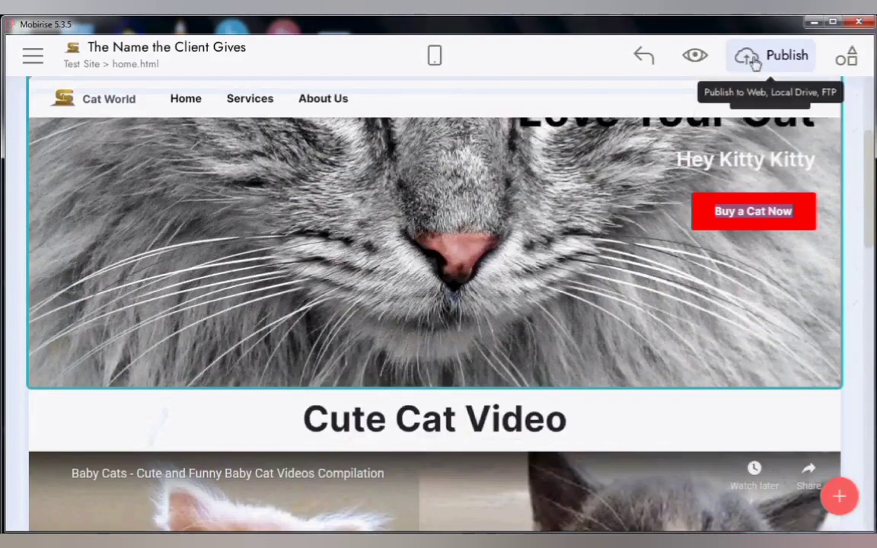
Choose local drive publishing and browse to the Documents\New Website folder.
left_click(754, 61)
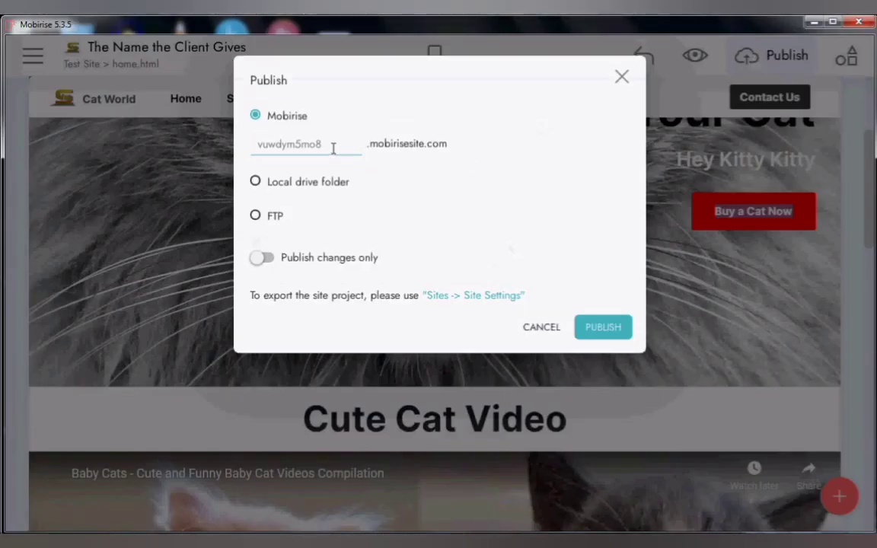
left_click(256, 183)
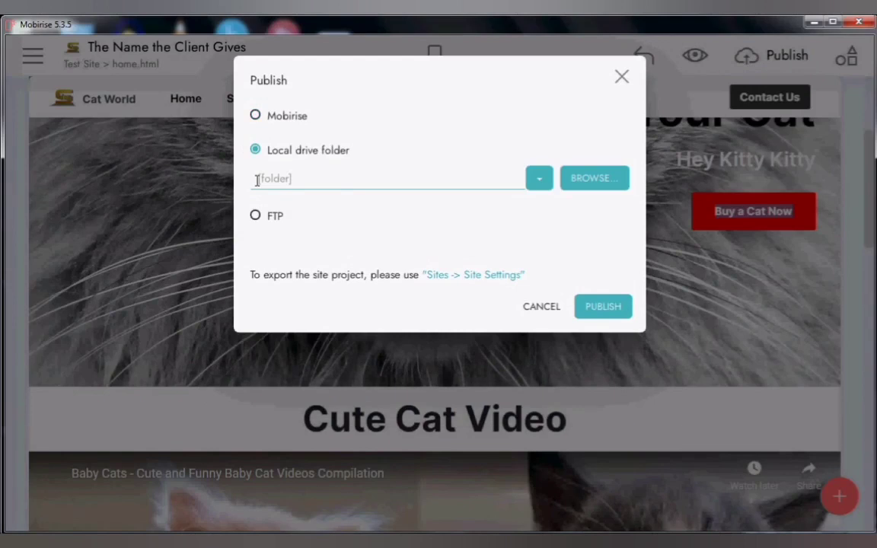
left_click(383, 171)
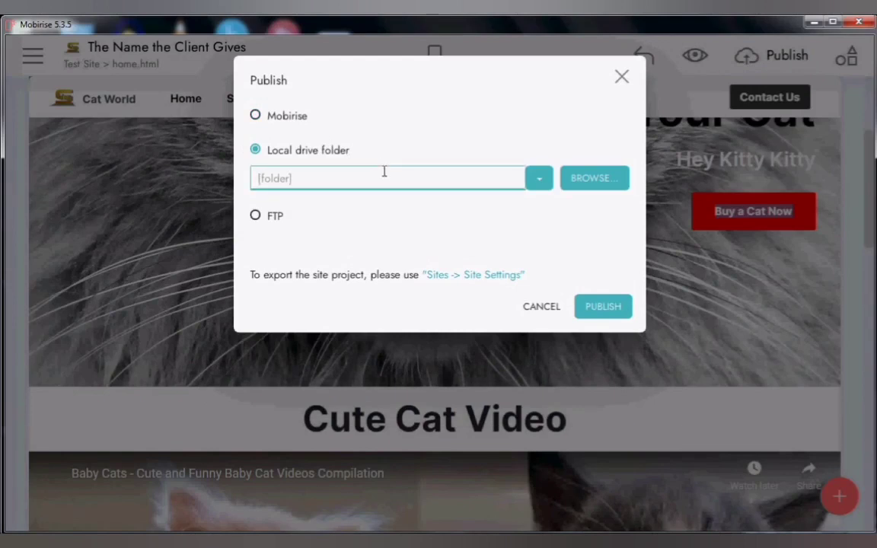
left_click(577, 178)
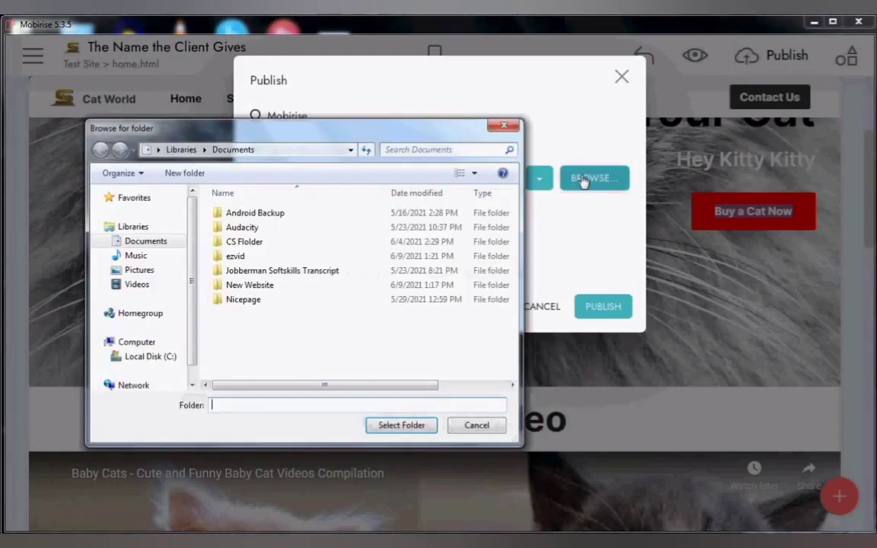
left_click(146, 205)
double_click(261, 202)
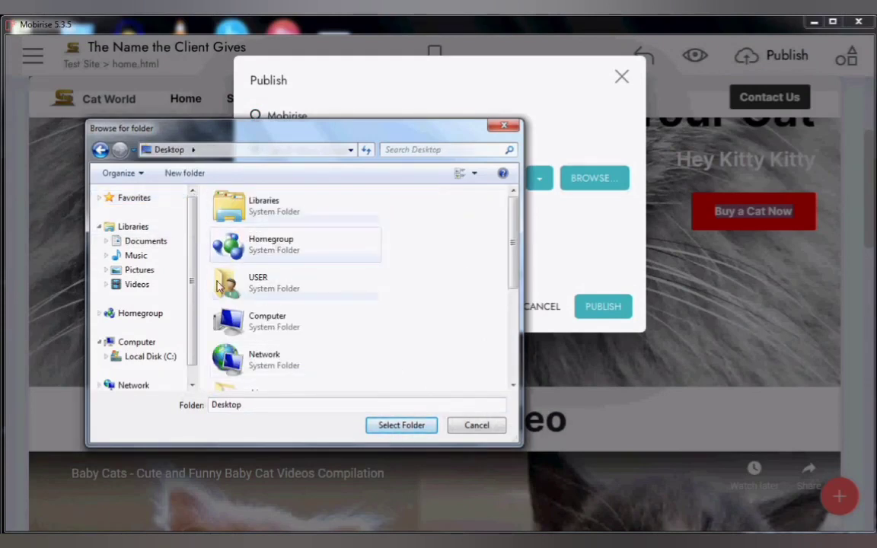
left_click(144, 242)
double_click(272, 286)
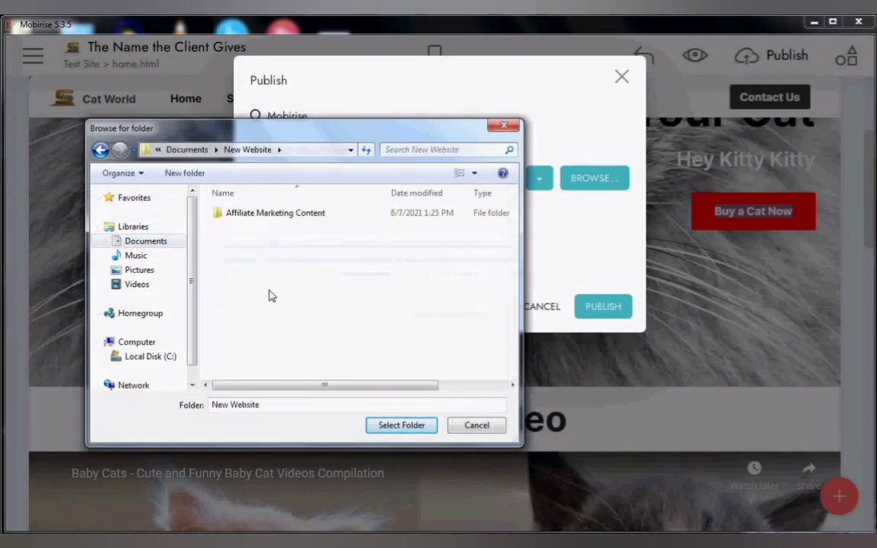
Create a 'Choose Your Name' folder there, select it as destination, and publish.
right_click(272, 294)
mouse_move(358, 442)
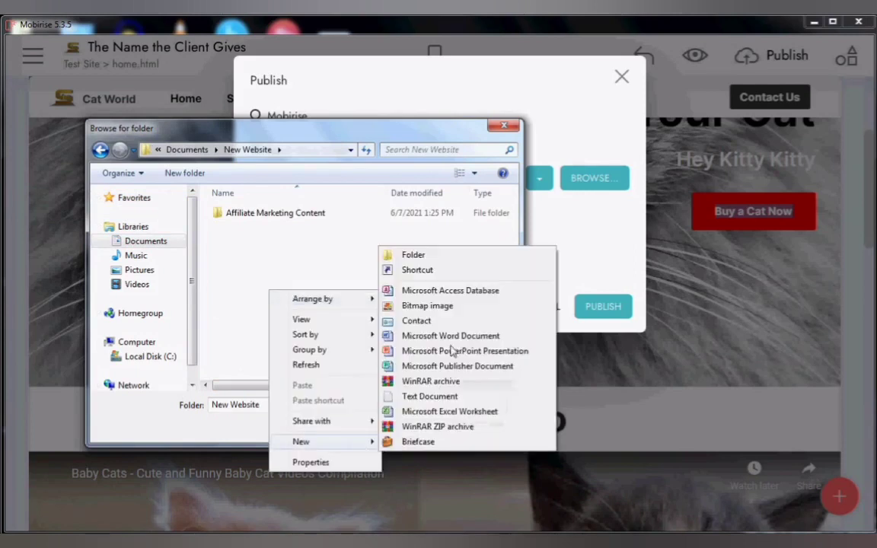
left_click(441, 257)
type("Choose")
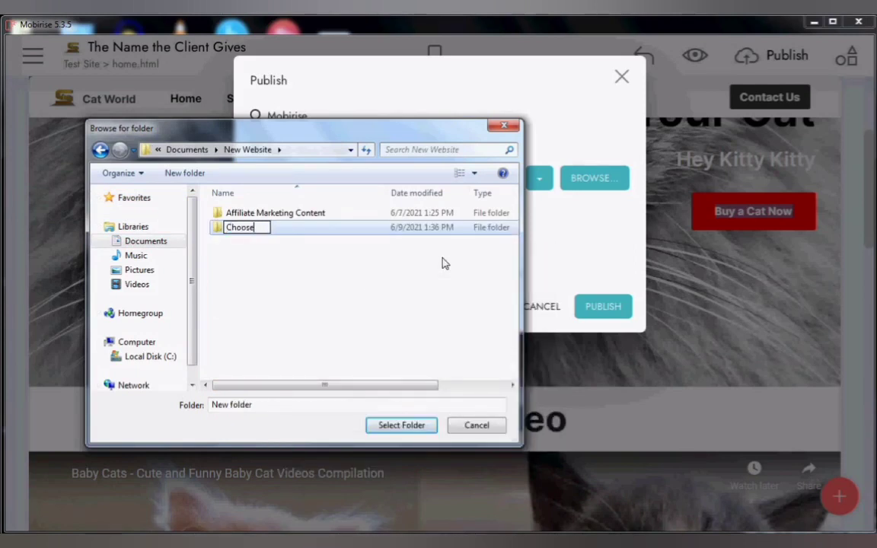
type(" Your Name")
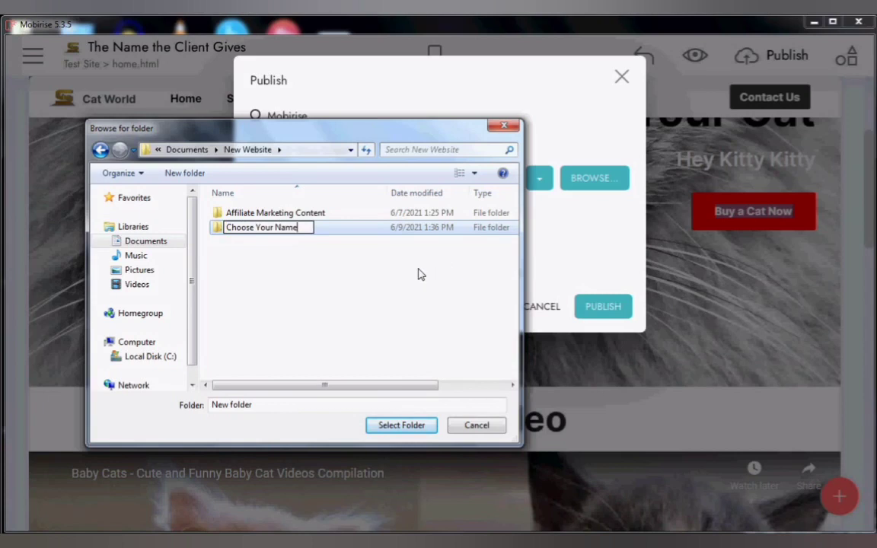
left_click(342, 270)
left_click(308, 228)
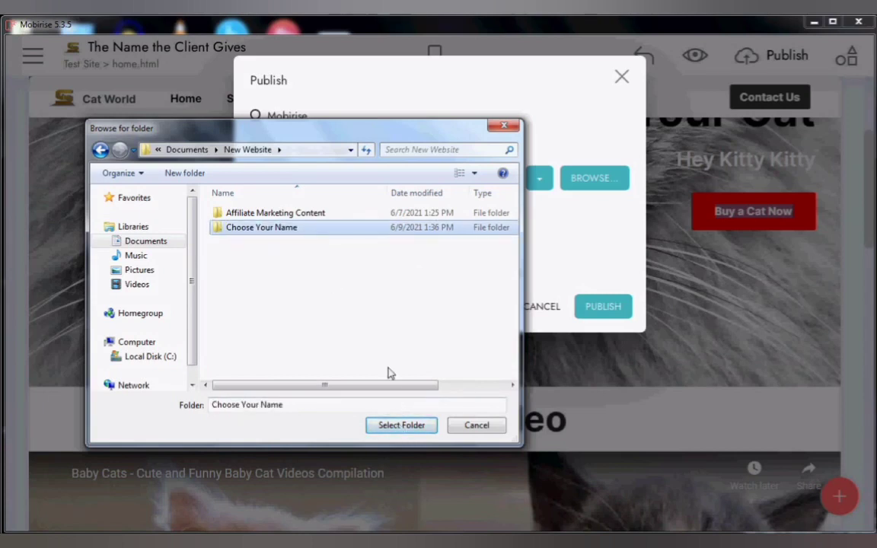
left_click(417, 425)
left_click(603, 307)
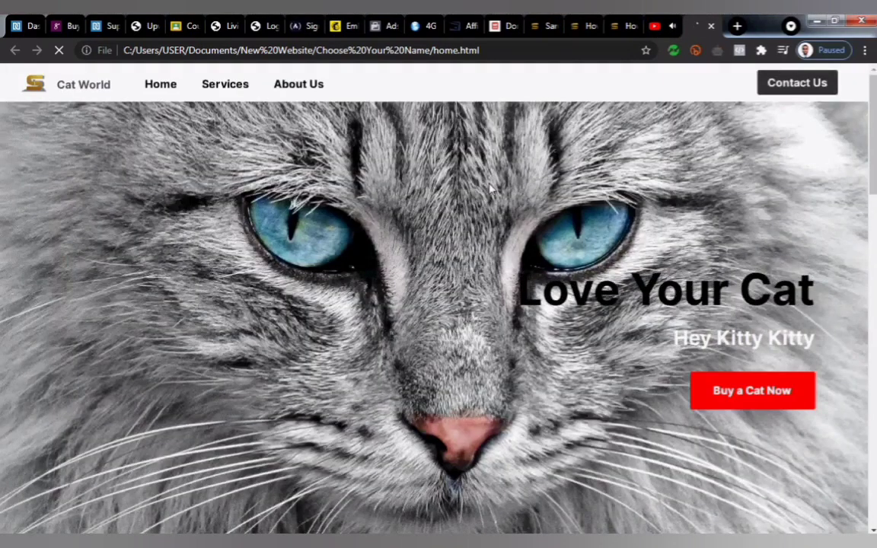
Scroll through the exported Cat World page in Chrome and play its embedded video.
scroll(487, 194, "down", 5)
scroll(491, 189, "down", 3)
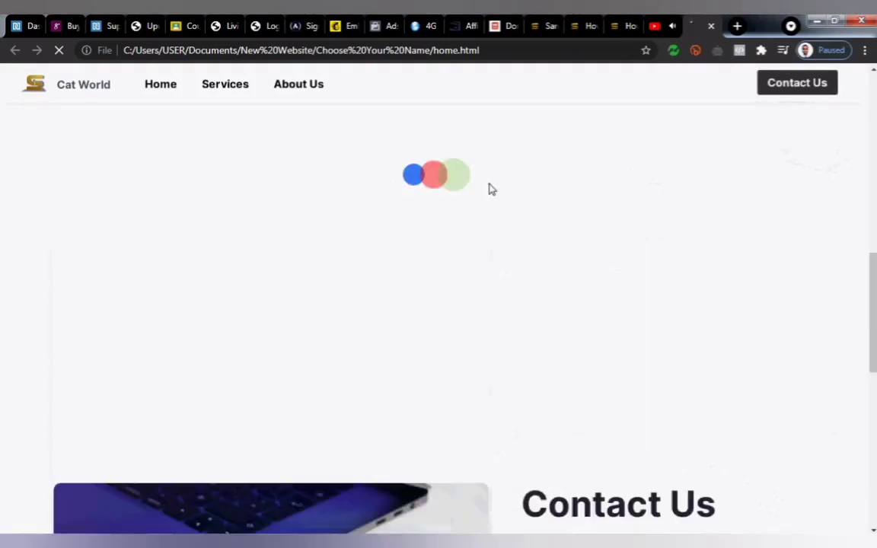
scroll(491, 190, "down", 8)
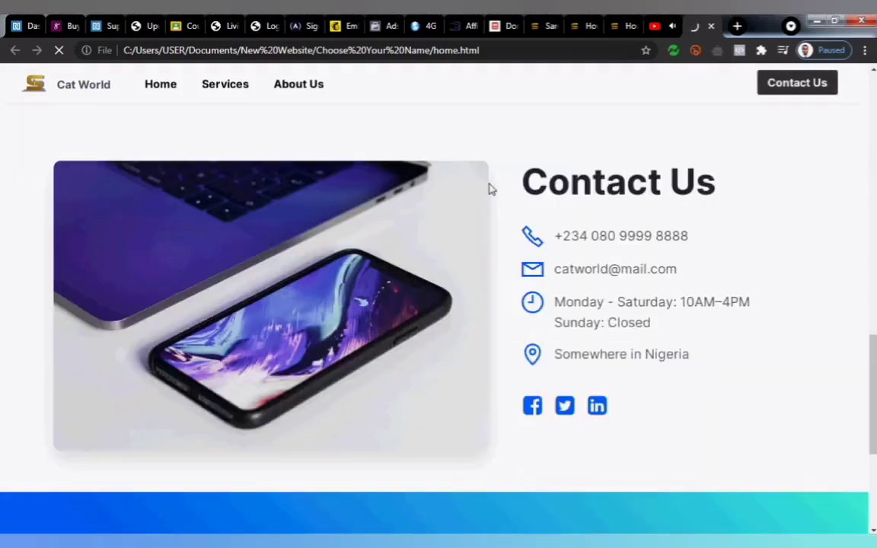
scroll(491, 190, "up", 8)
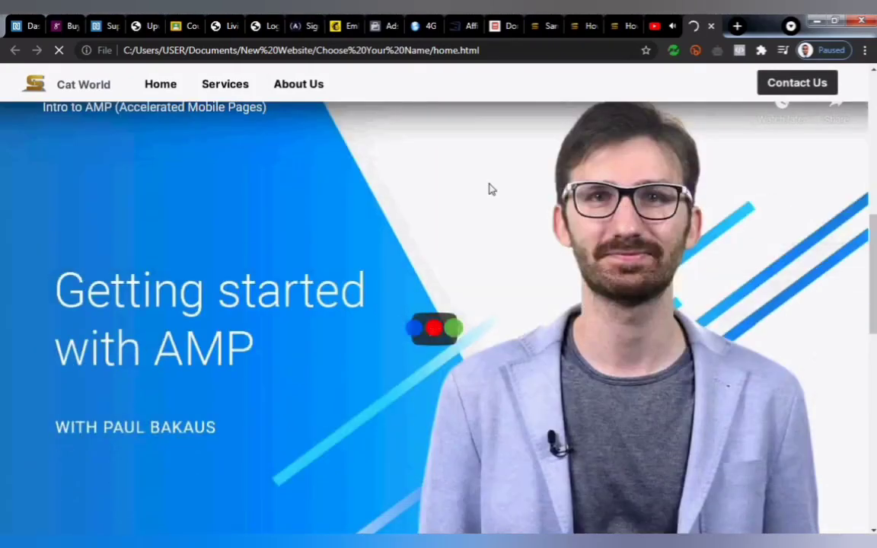
left_click(23, 522)
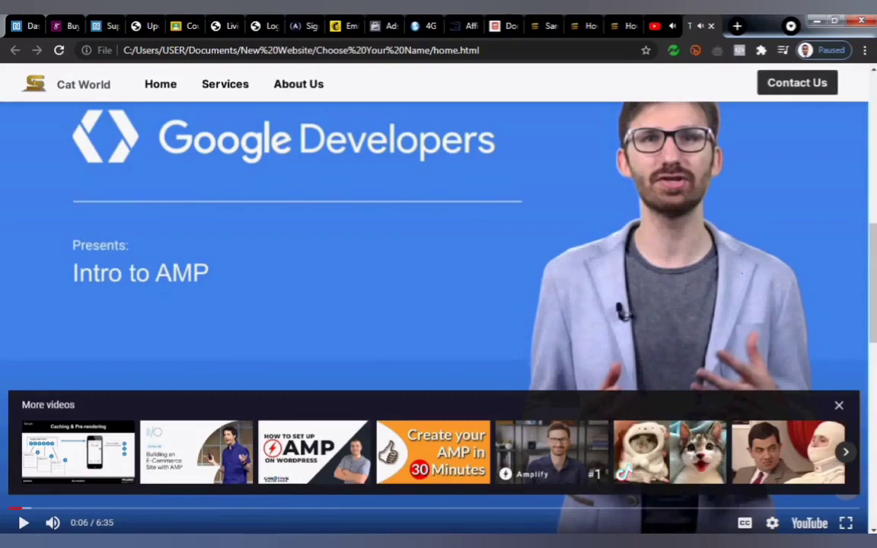
Return to the Mobirise editor and scroll through the page to review it.
mouse_move(316, 545)
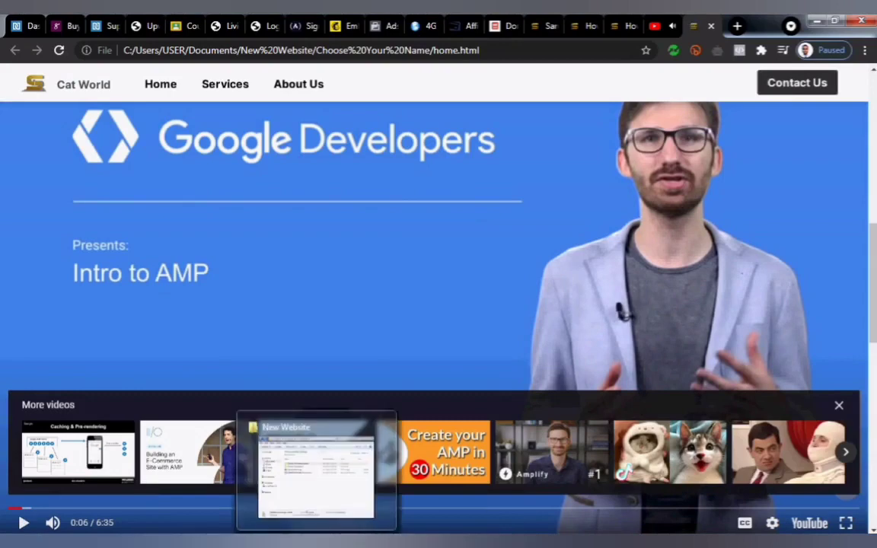
left_click(358, 545)
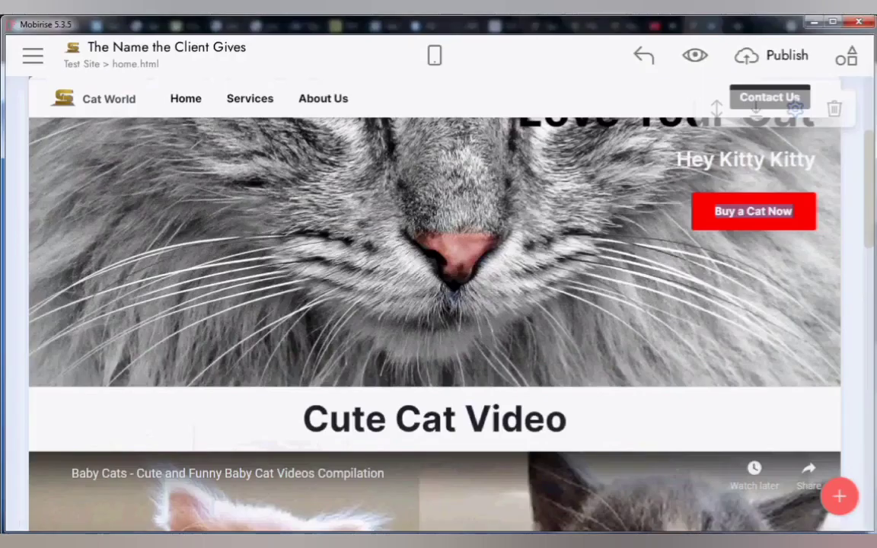
mouse_move(90, 545)
scroll(299, 358, "down", 2)
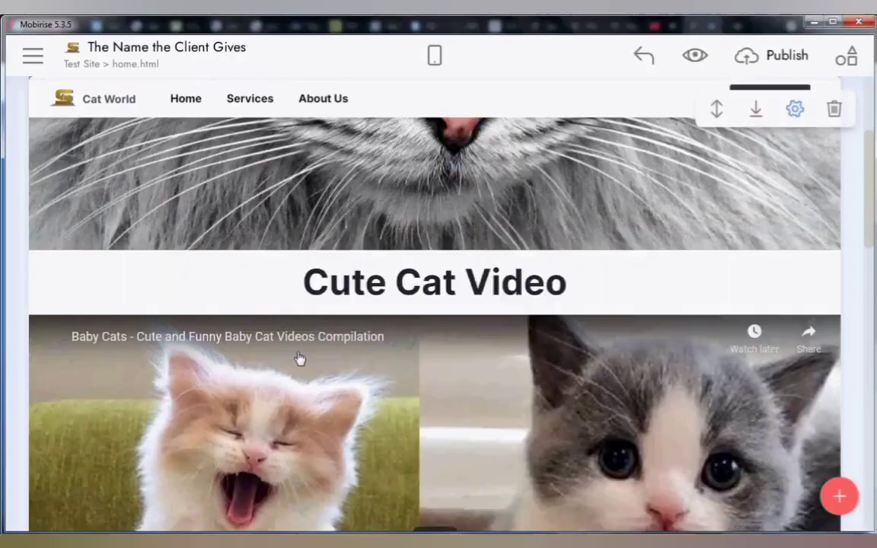
scroll(299, 358, "down", 3)
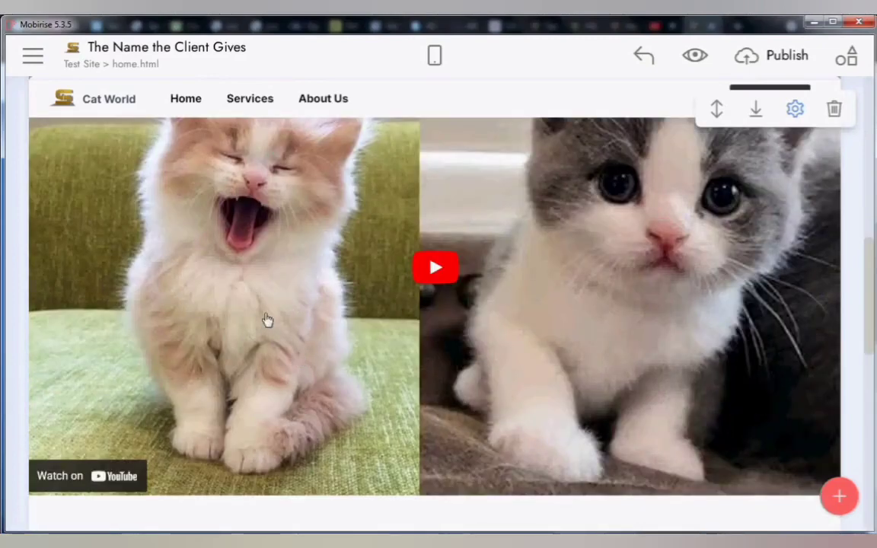
scroll(381, 383, "up", 2)
scroll(380, 382, "down", 4)
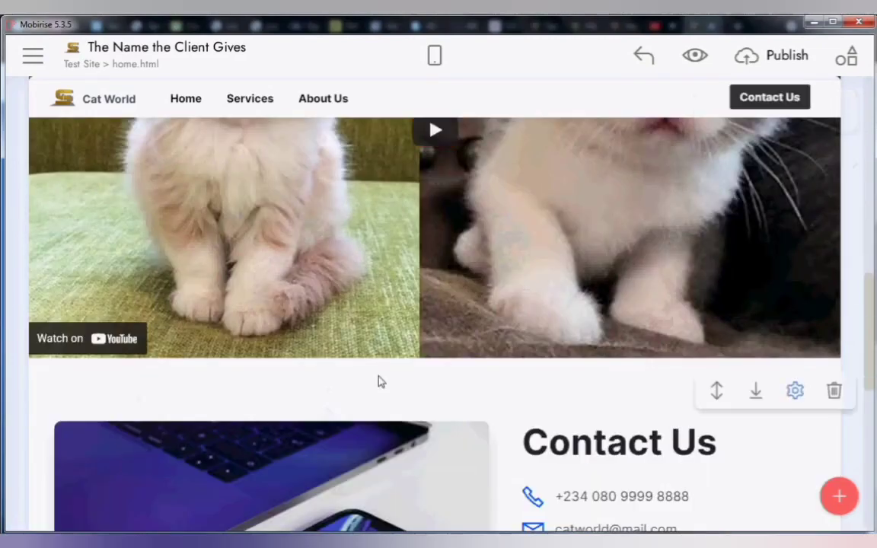
scroll(380, 382, "down", 3)
scroll(381, 382, "up", 1)
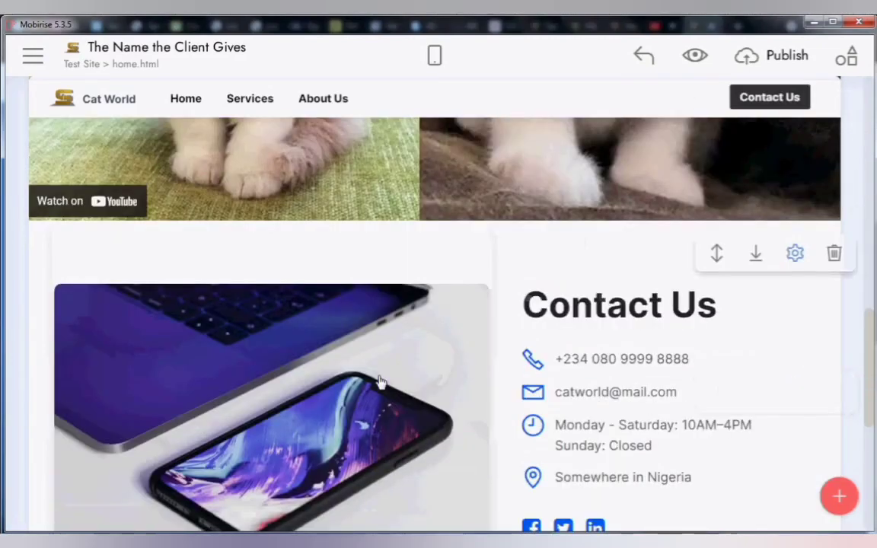
Publish the site to Mobirise hosting under the catworld subdomain.
left_click(756, 59)
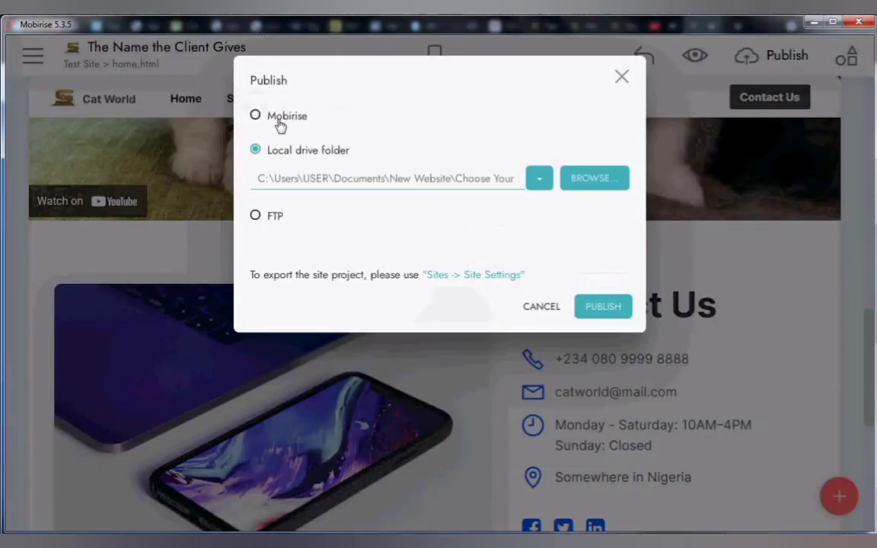
left_click(275, 120)
left_click(318, 144)
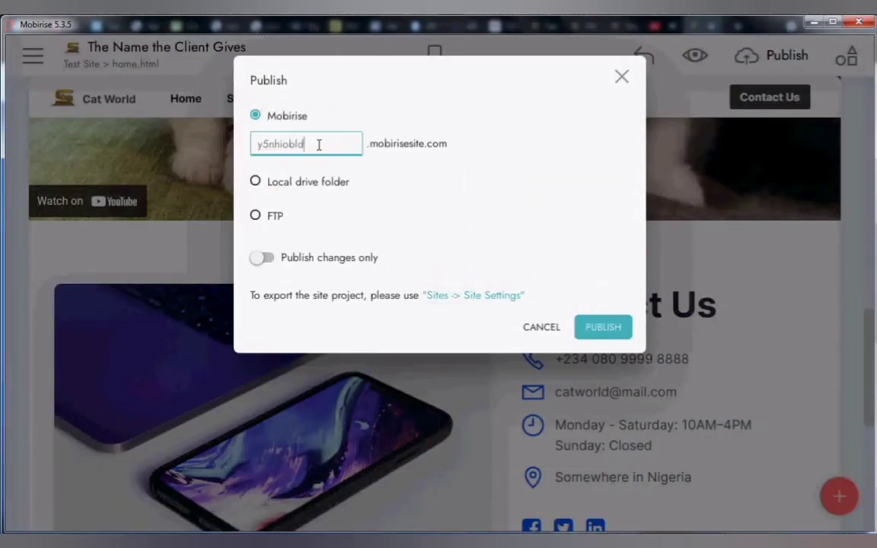
key("ctrl+a")
key("BackSpace")
left_click(614, 335)
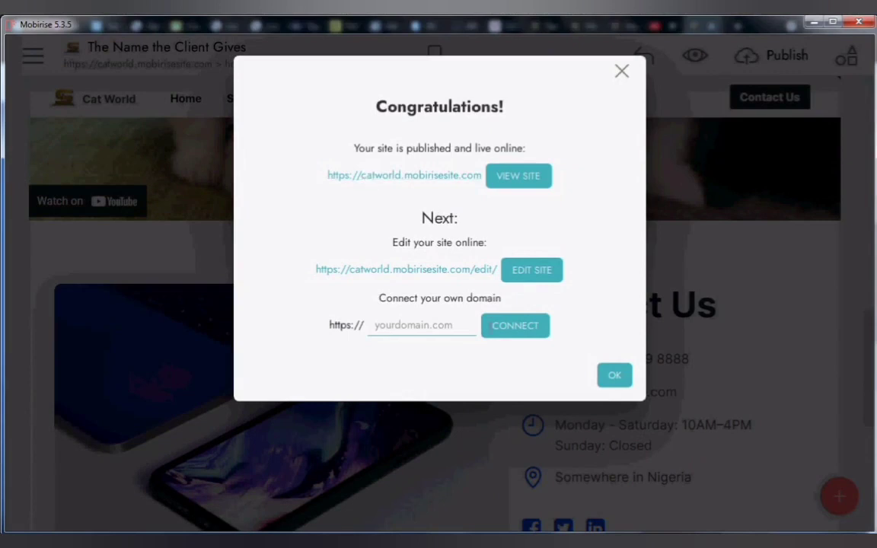
View the live catworld.mobirisesite.com page, then minimize Chrome and close Mobirise.
left_click(515, 178)
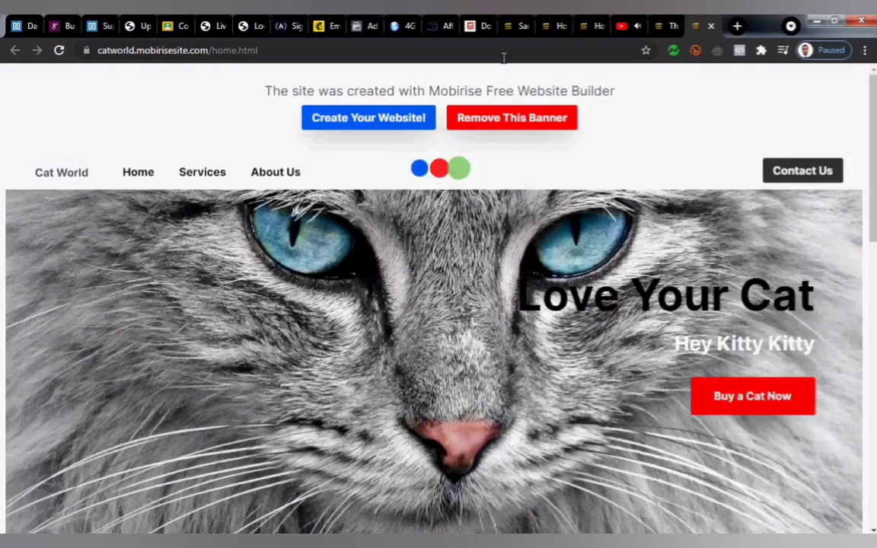
scroll(471, 129, "down", 3)
scroll(472, 129, "down", 3)
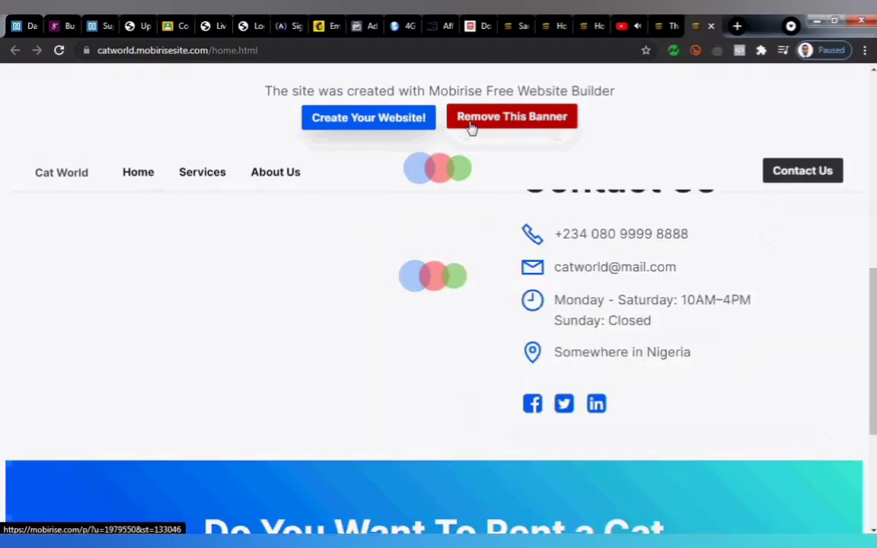
scroll(472, 130, "up", 6)
scroll(471, 130, "down", 8)
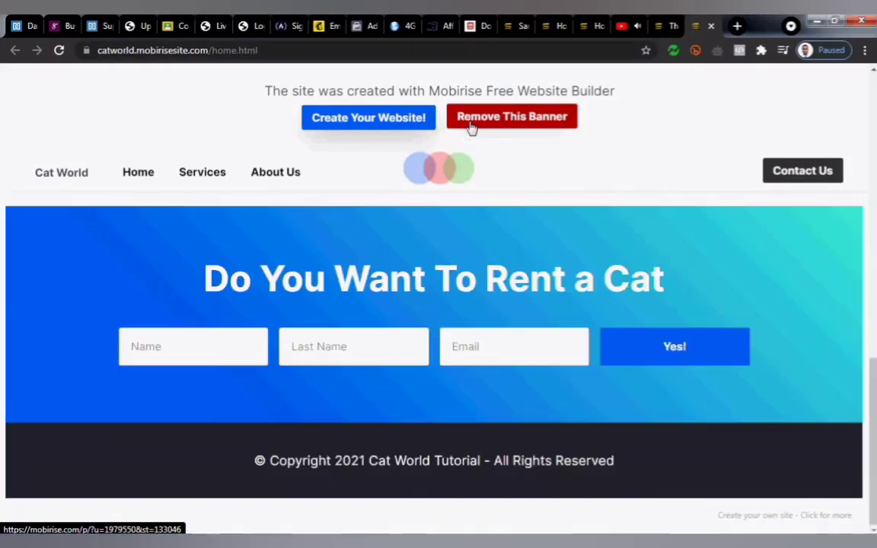
scroll(471, 130, "up", 7)
scroll(472, 130, "up", 1)
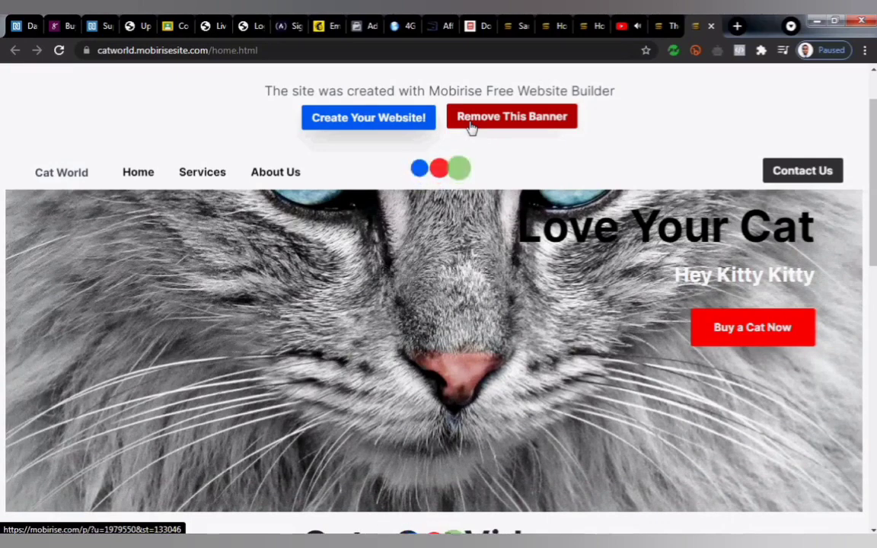
scroll(454, 231, "down", 3)
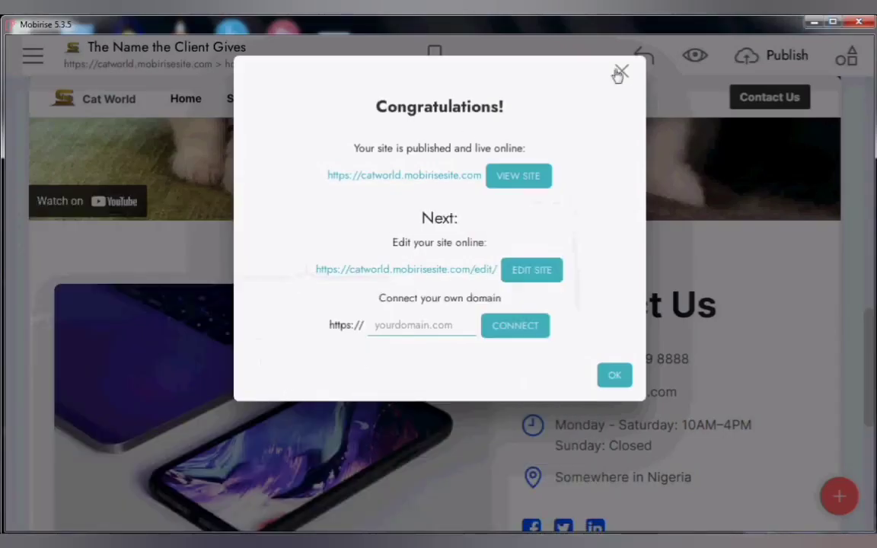
left_click(620, 72)
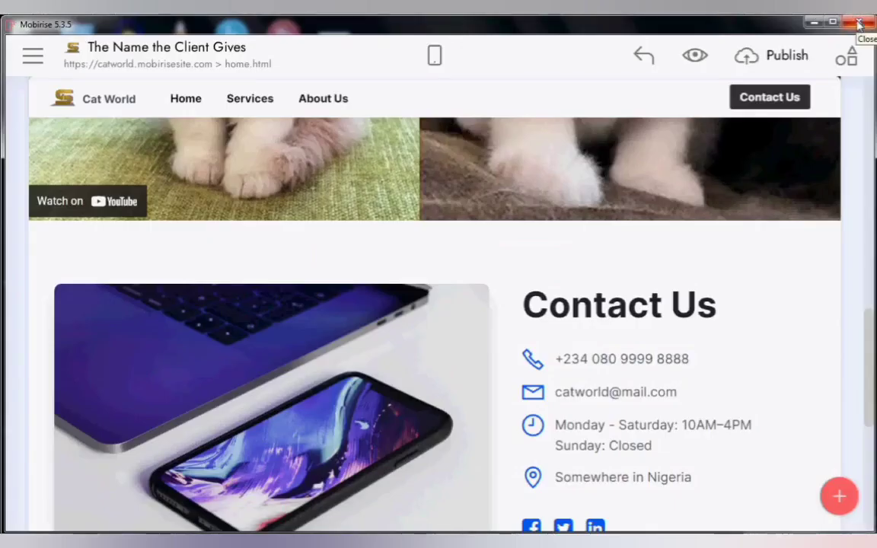
left_click(860, 23)
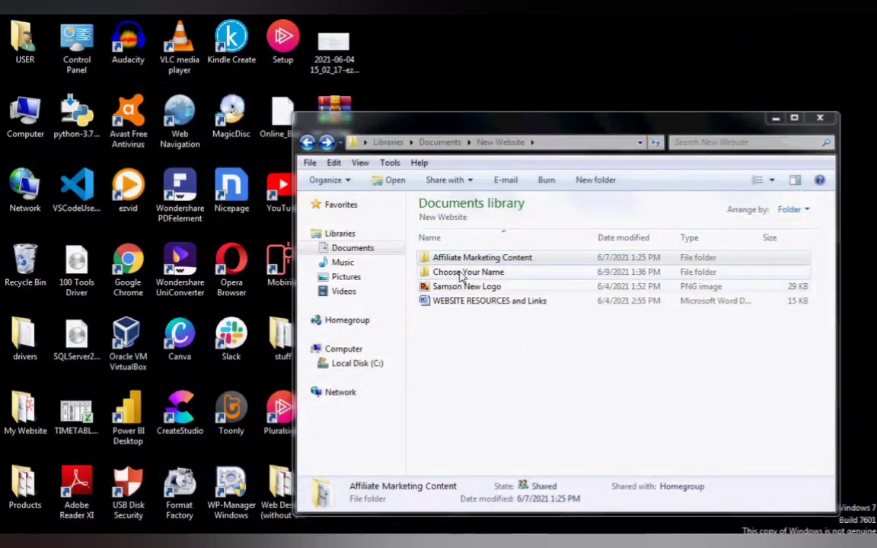
Open the Choose Your Name folder and bring up the context menu for assets, home and project.
double_click(462, 272)
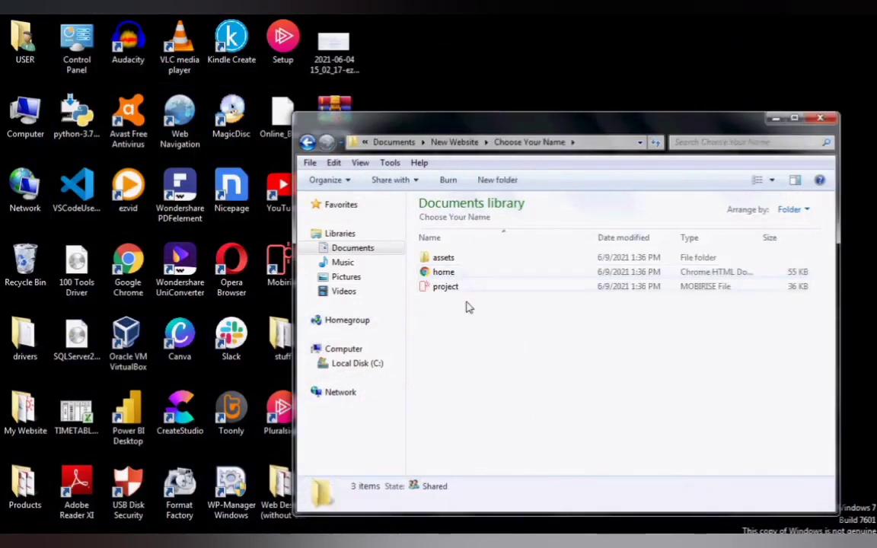
left_click(455, 259)
left_click_drag(458, 303, 456, 254)
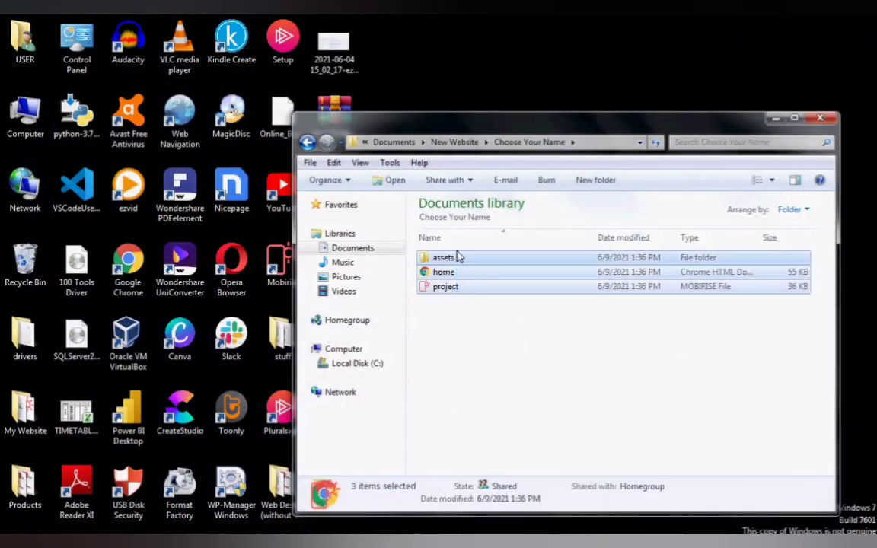
right_click(457, 272)
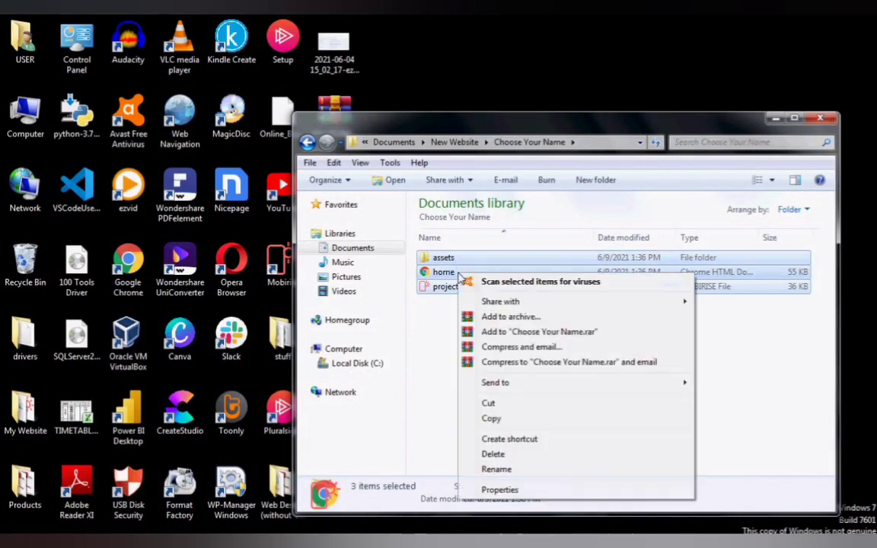
Create a Choose Your Name ZIP archive with WinRAR's Compress and email, dismissing the Outlook and WinRAR errors.
left_click(537, 347)
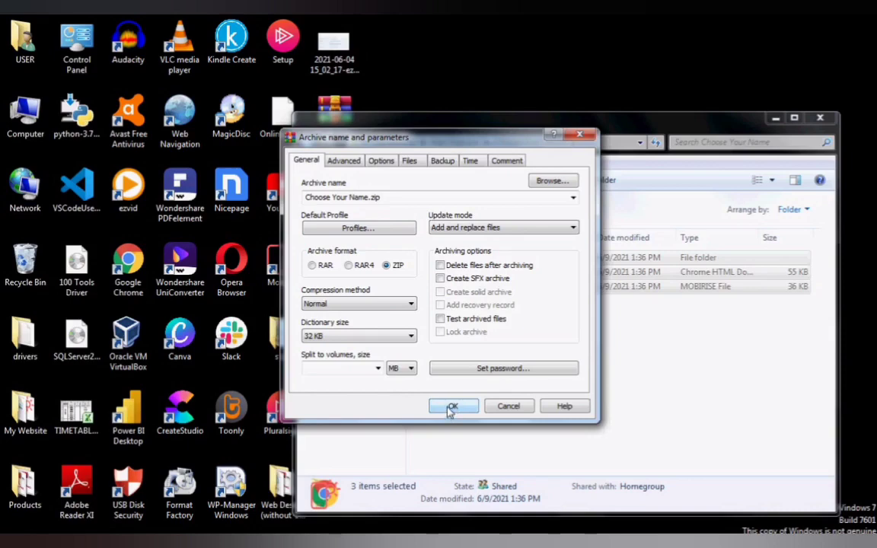
left_click(451, 408)
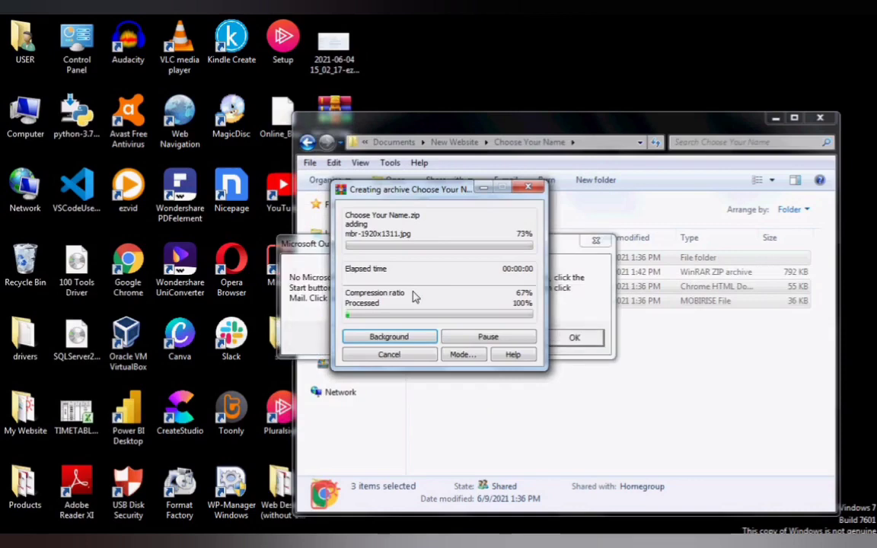
left_click(574, 337)
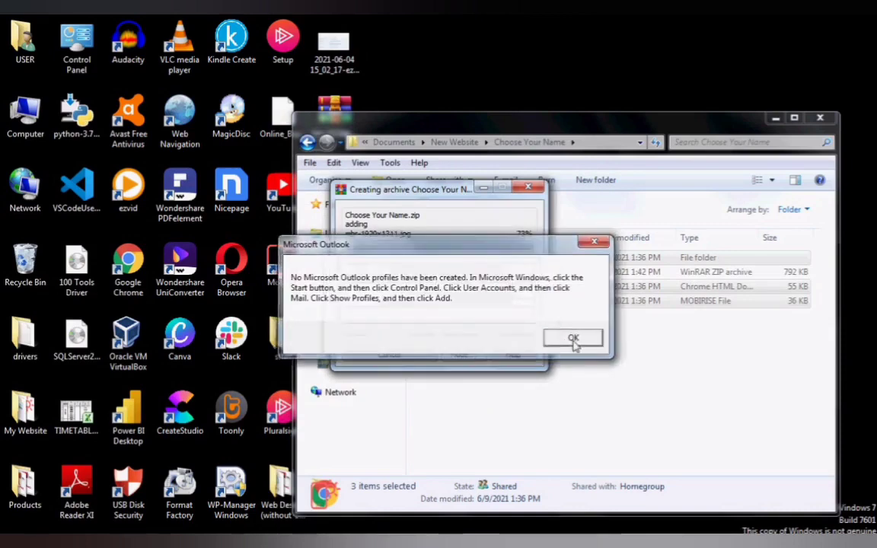
left_click(320, 368)
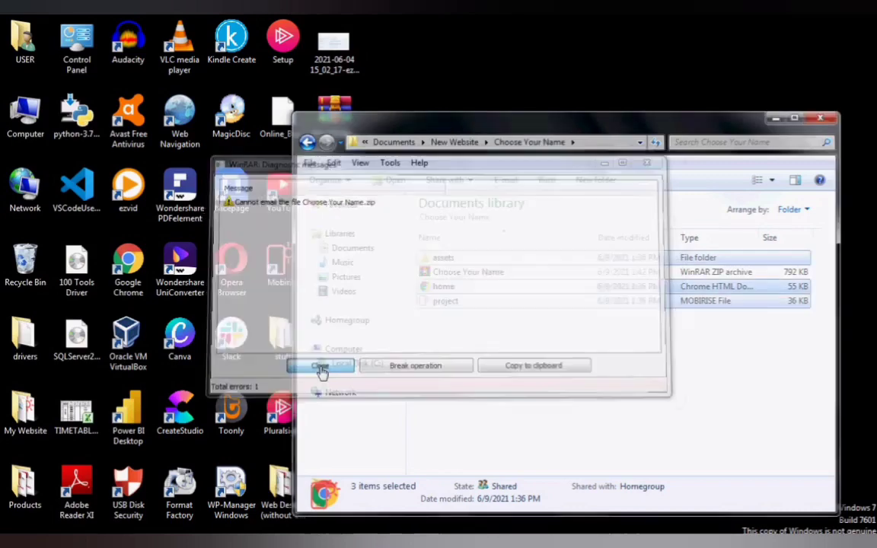
Select the new 792 KB Choose Your Name archive and review its context menu.
left_click_drag(465, 276, 479, 288)
right_click(494, 275)
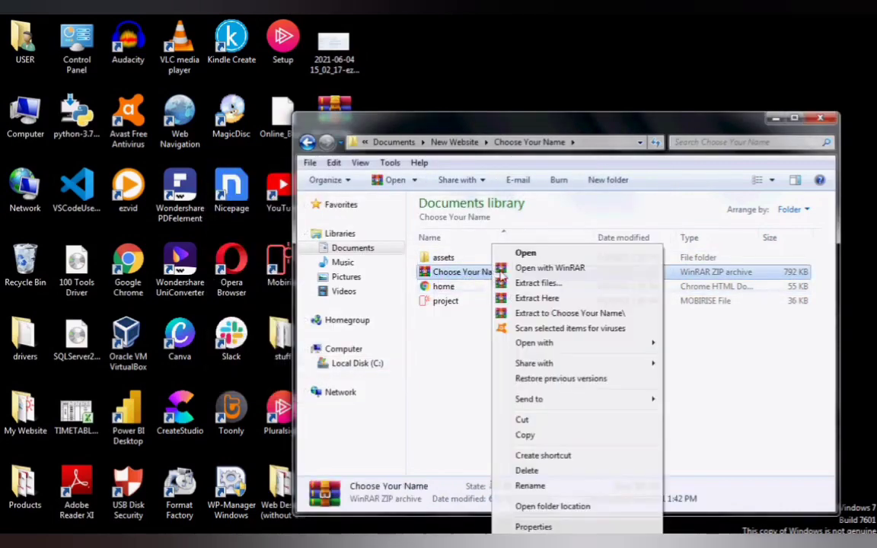
left_click(465, 414)
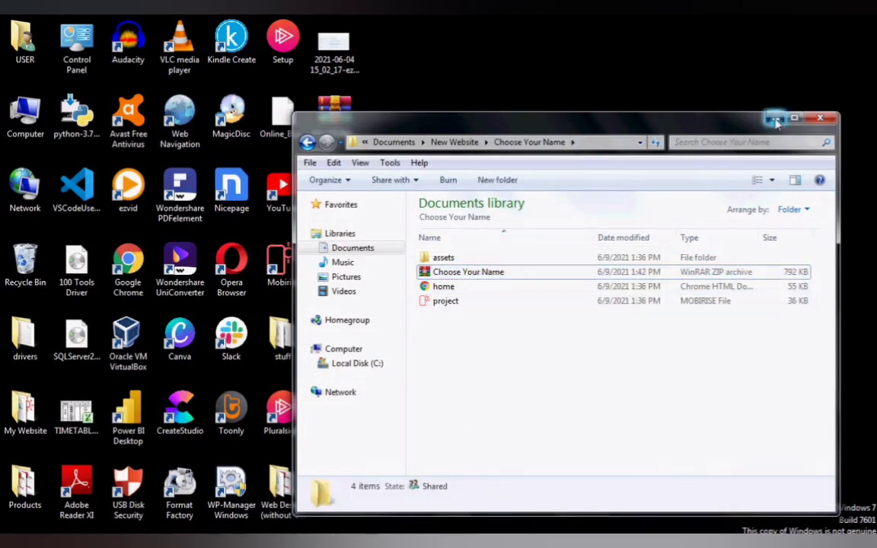
Close the Explorer window, scroll through the live Cat World page, then minimize Chrome.
key("alt+F4")
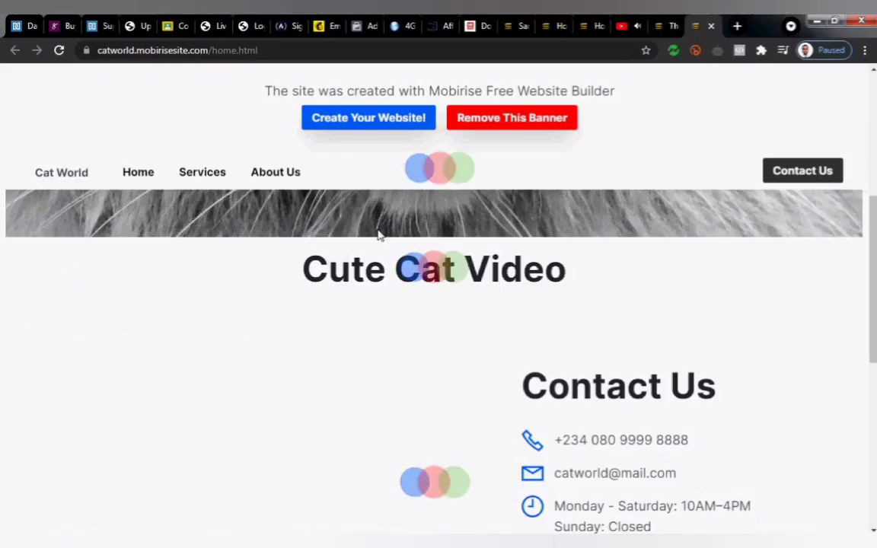
scroll(566, 418, "down", 5)
scroll(565, 419, "up", 10)
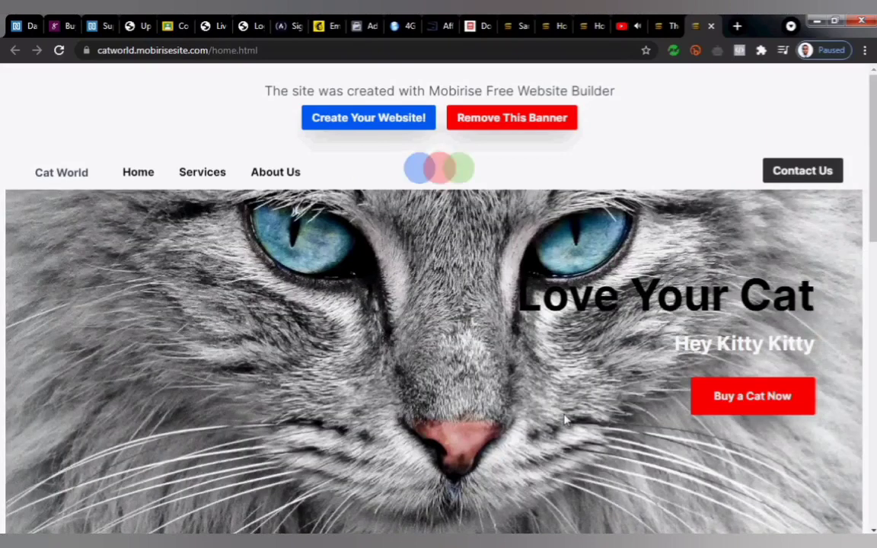
scroll(566, 420, "down", 10)
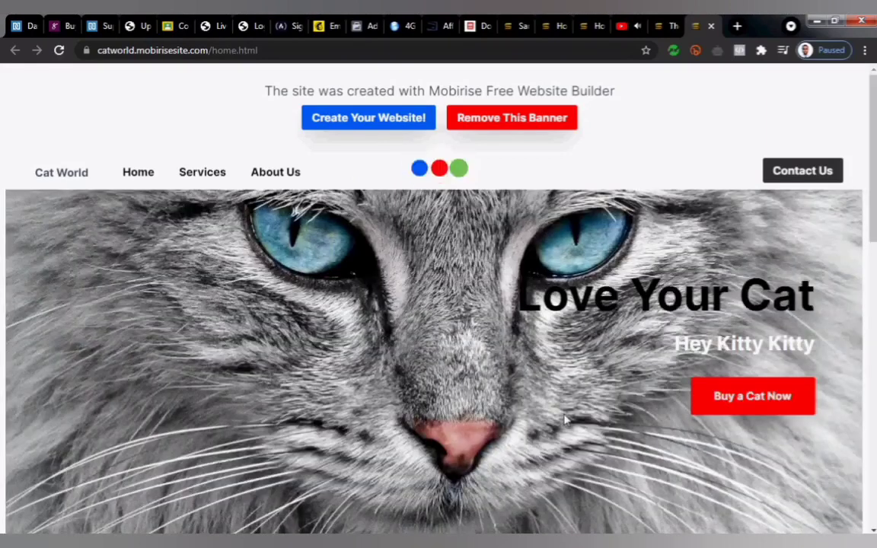
scroll(564, 419, "up", 10)
left_click(820, 23)
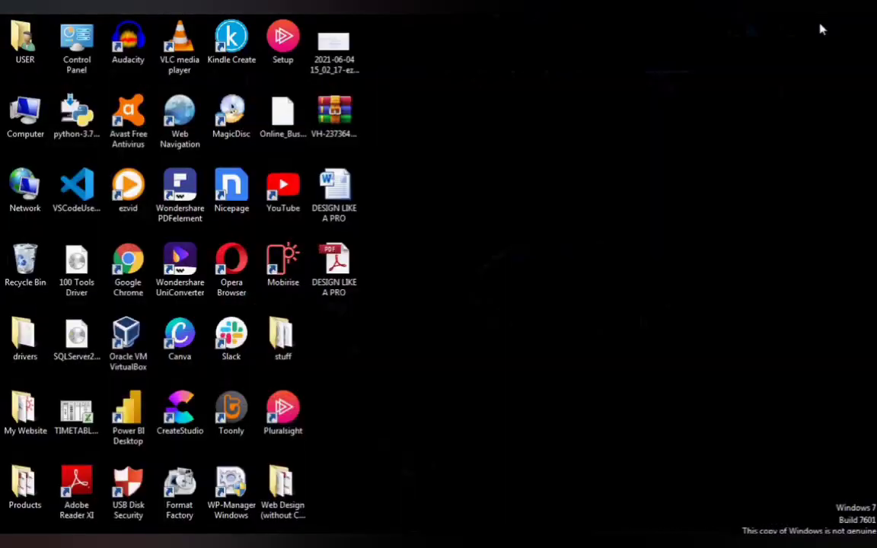